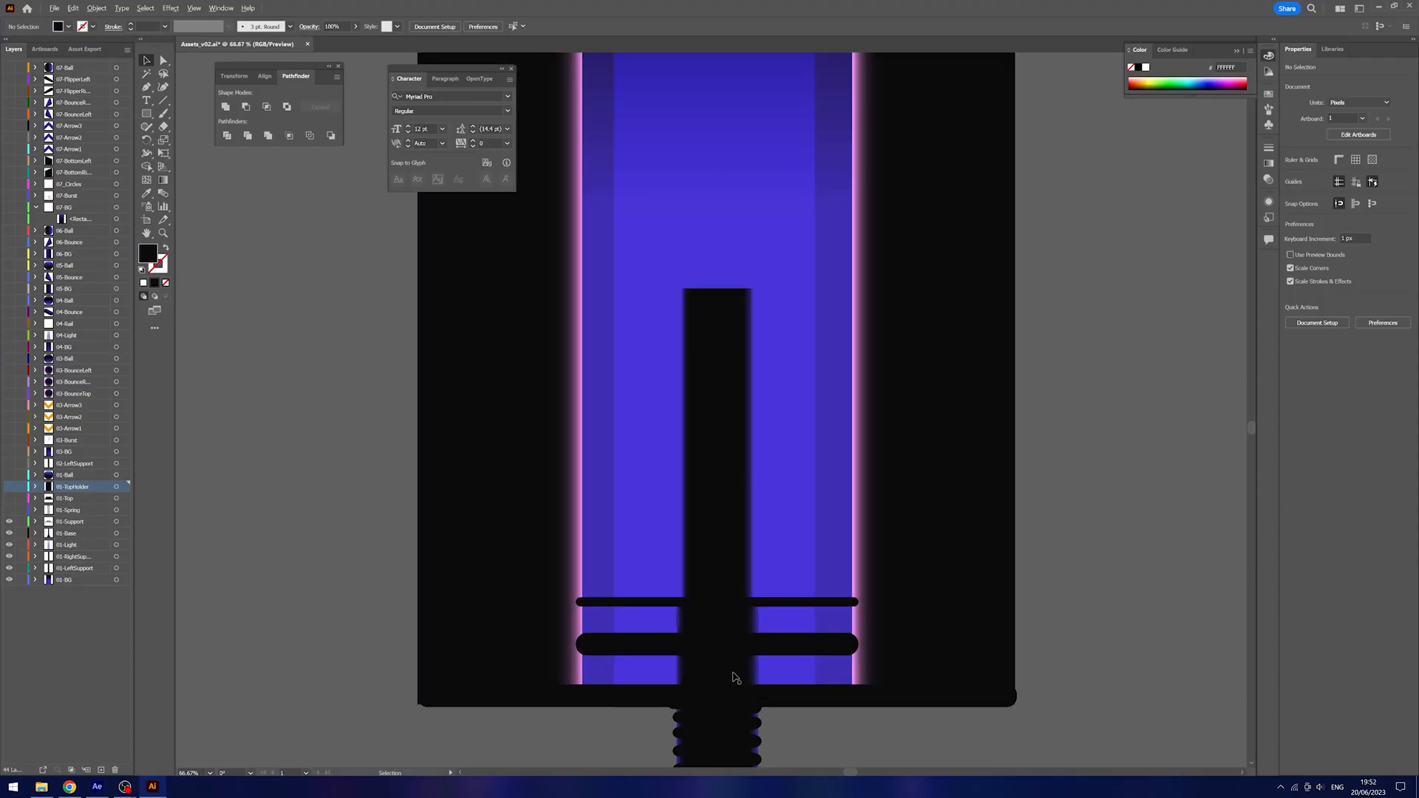
scroll(673, 448, up, 3)
drag(671, 462, 670, 464)
click(925, 680)
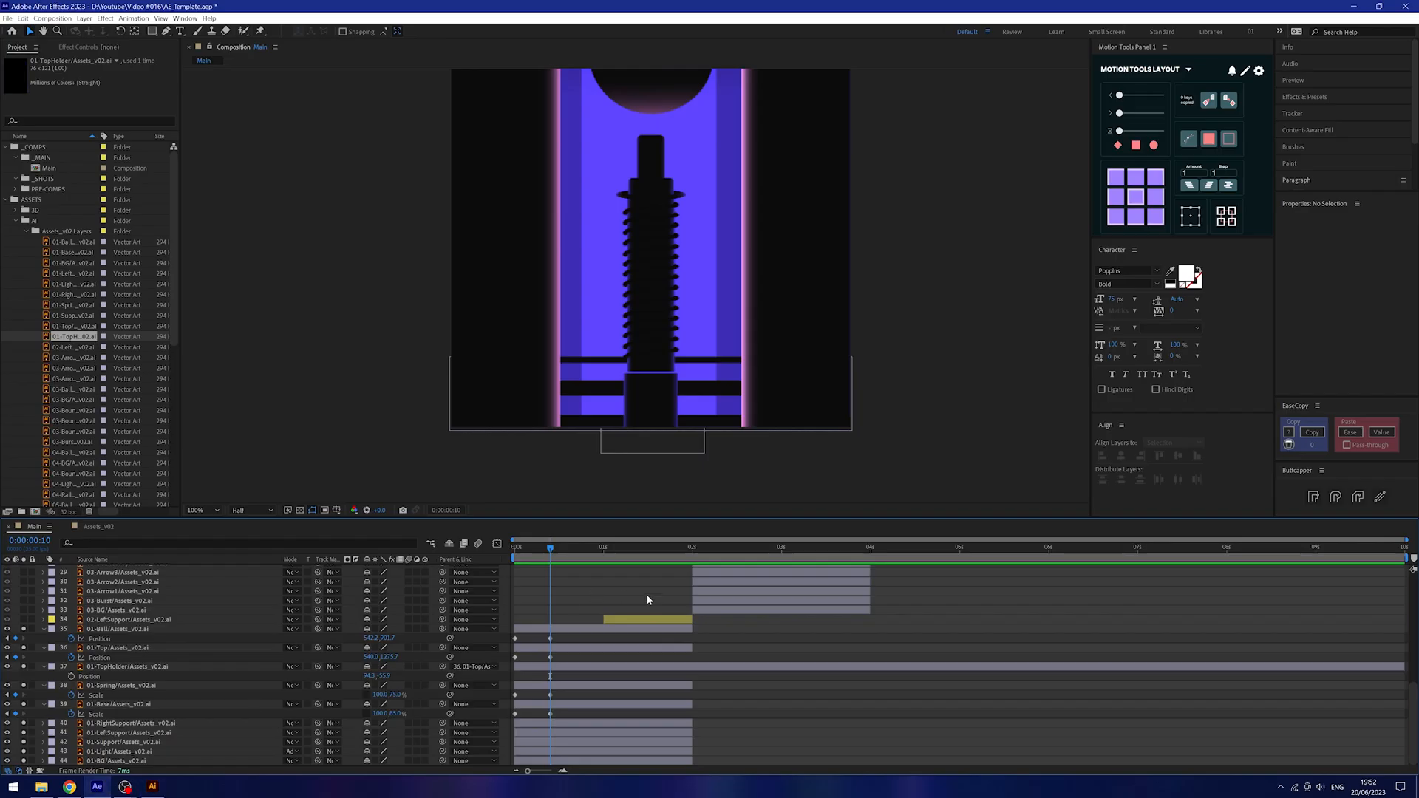
right_click(122, 703)
click(281, 603)
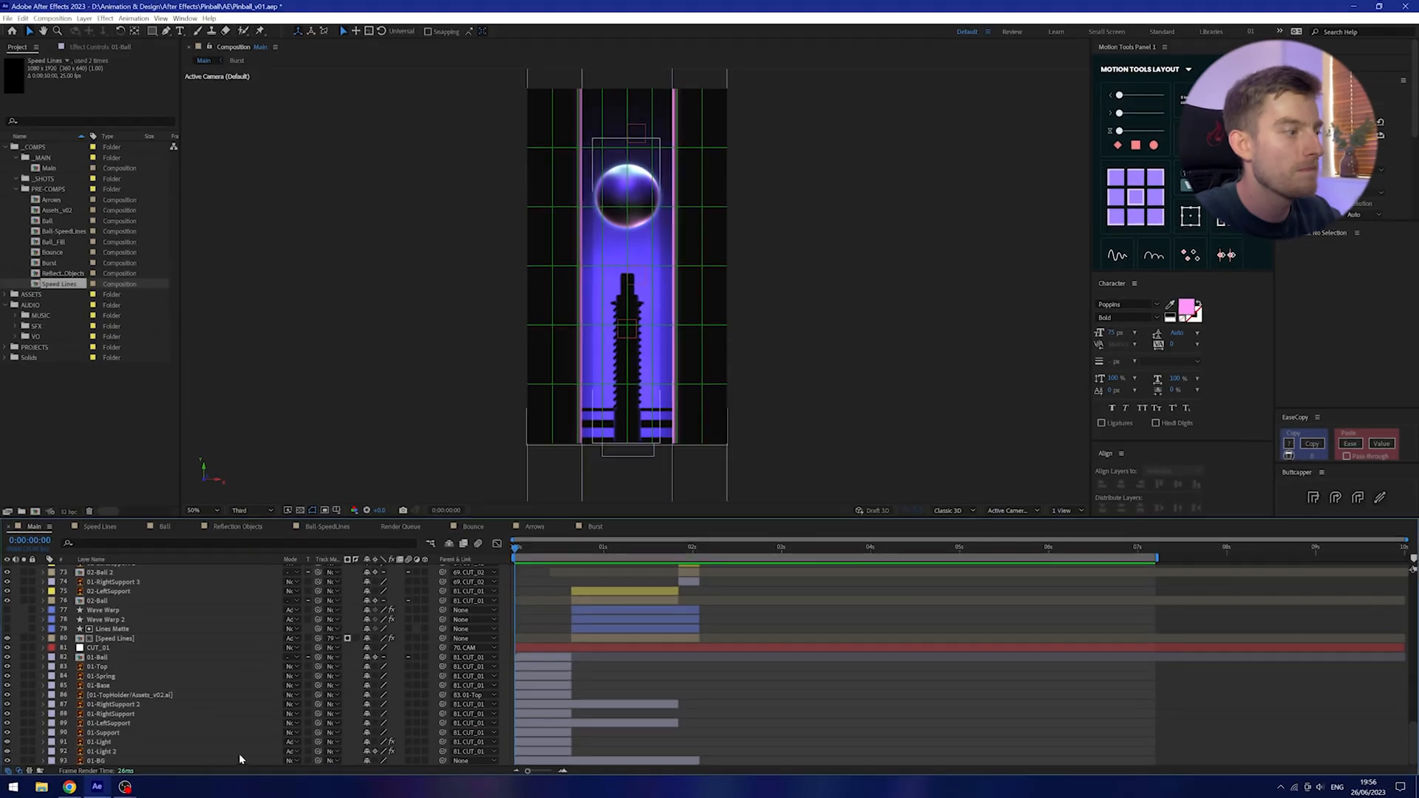
Examine the Scale keyframes of the 01-Base layer, hide them again and scrub through the first frames.
click(109, 686)
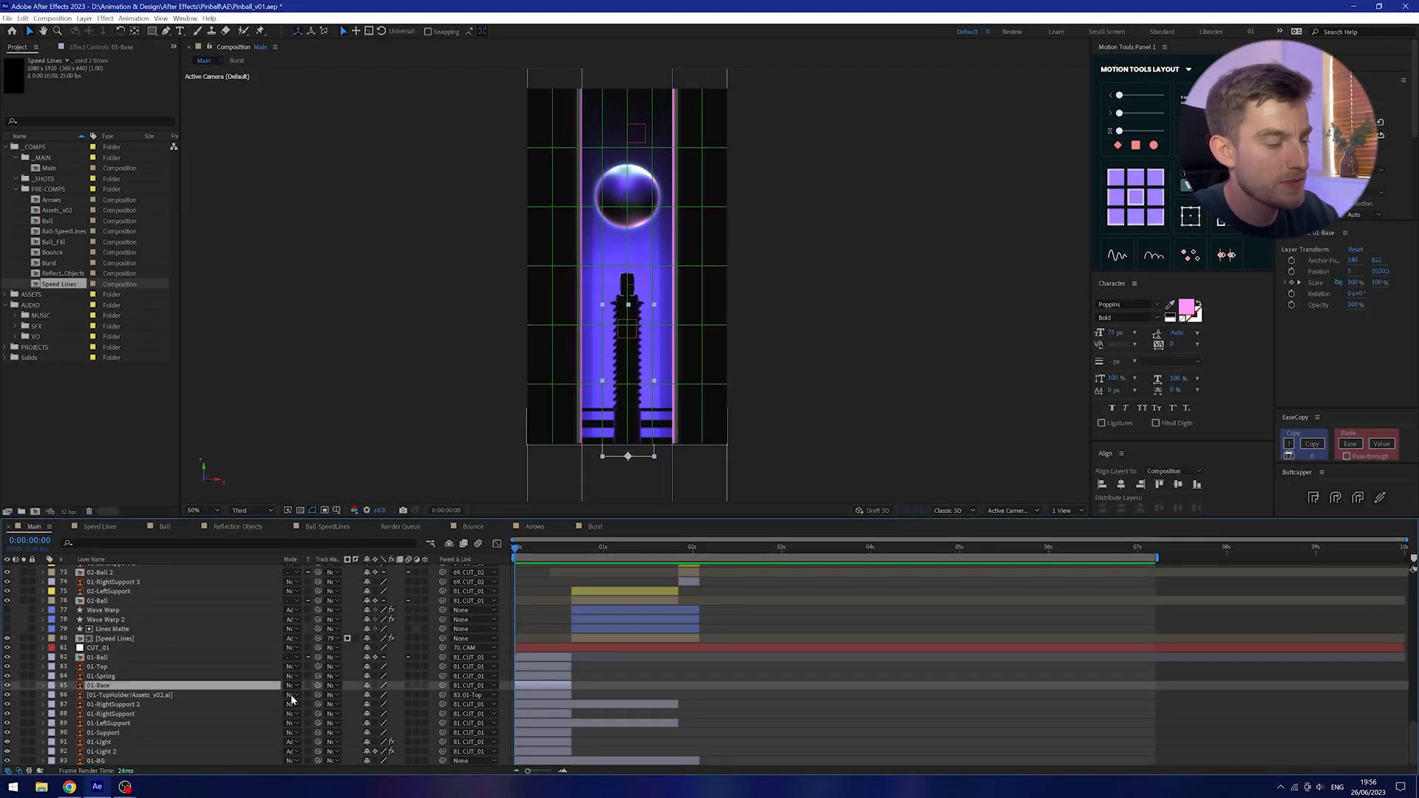
key(s)
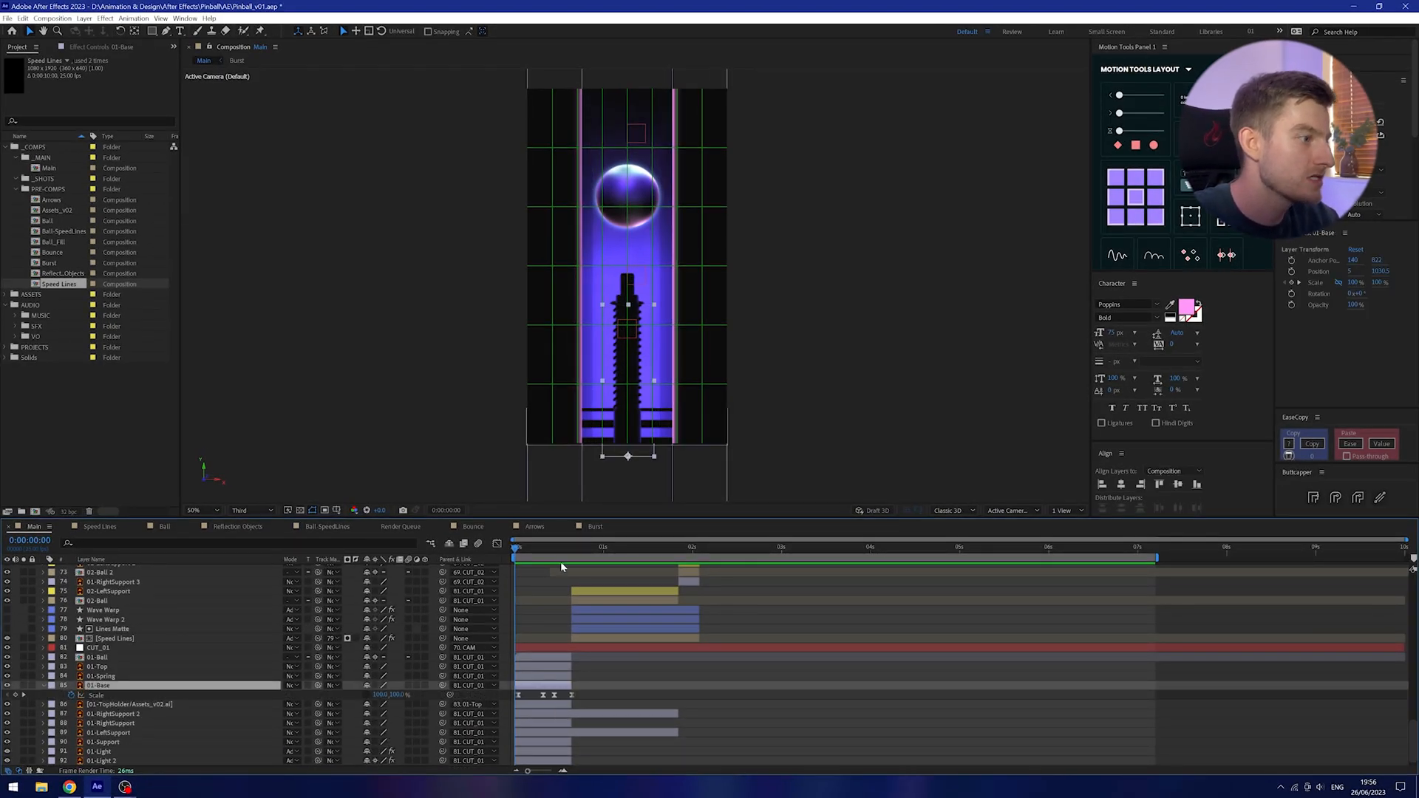
key(s)
drag(519, 550, 525, 553)
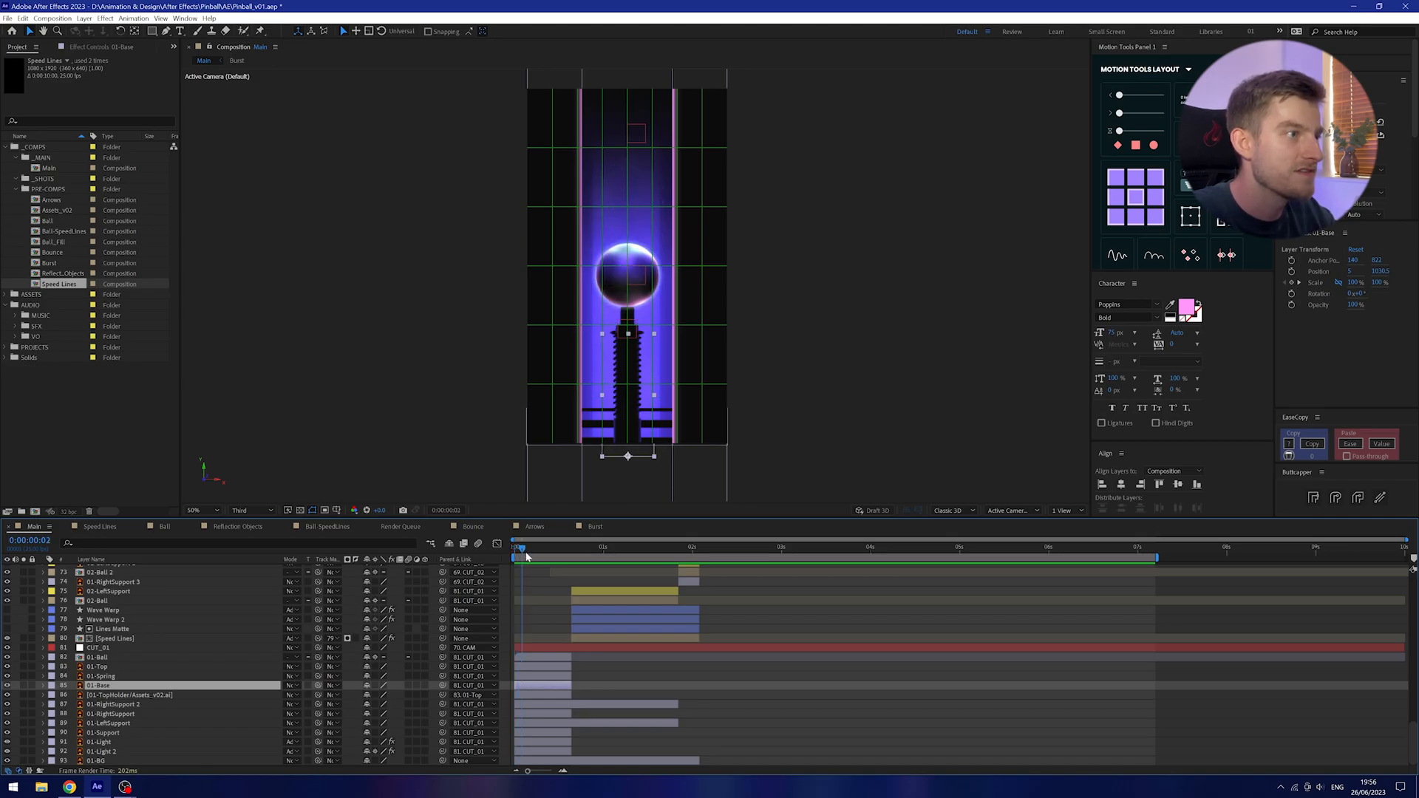
Reveal the keyframed properties of the 01-Spring and 01-Top layers at 0:00:00:03.
click(128, 676)
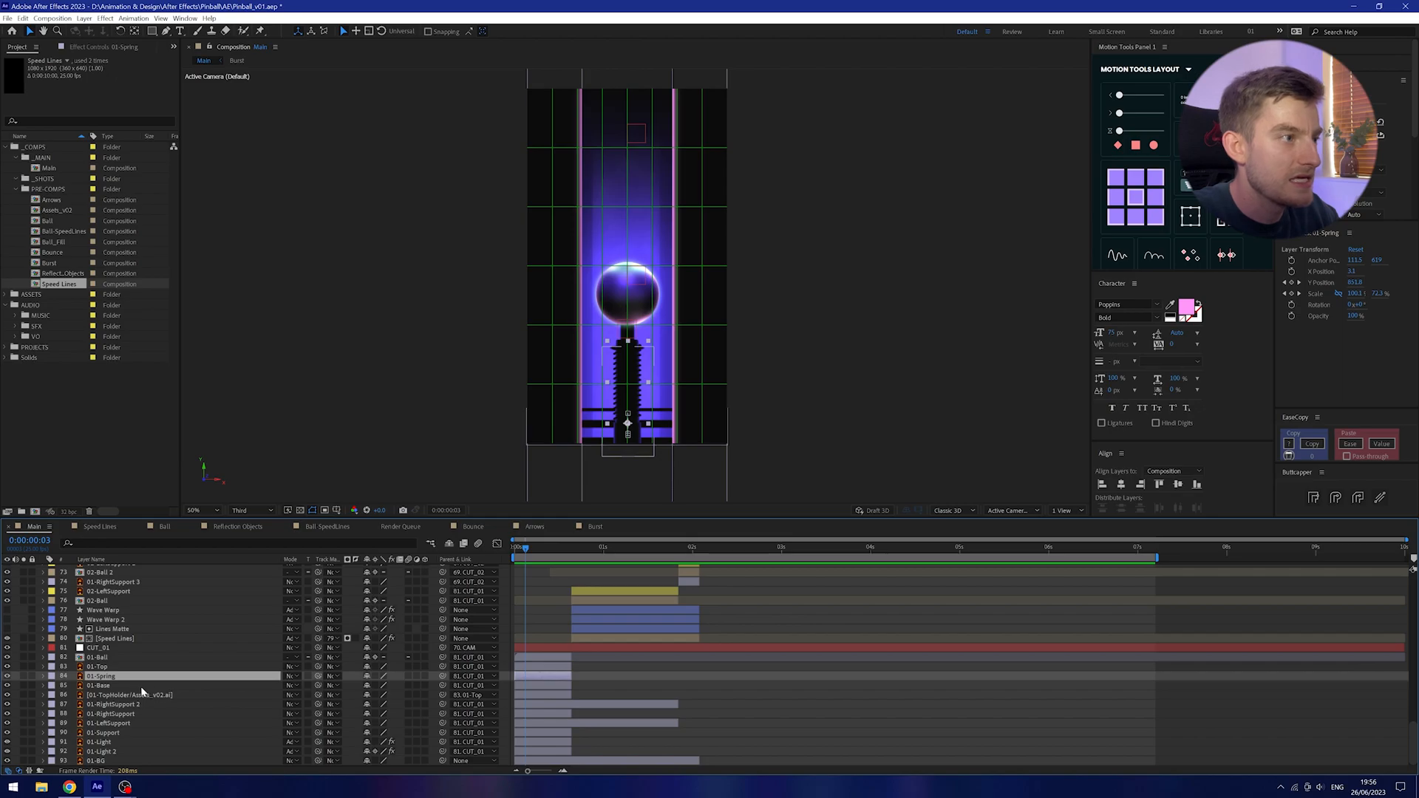
key(u)
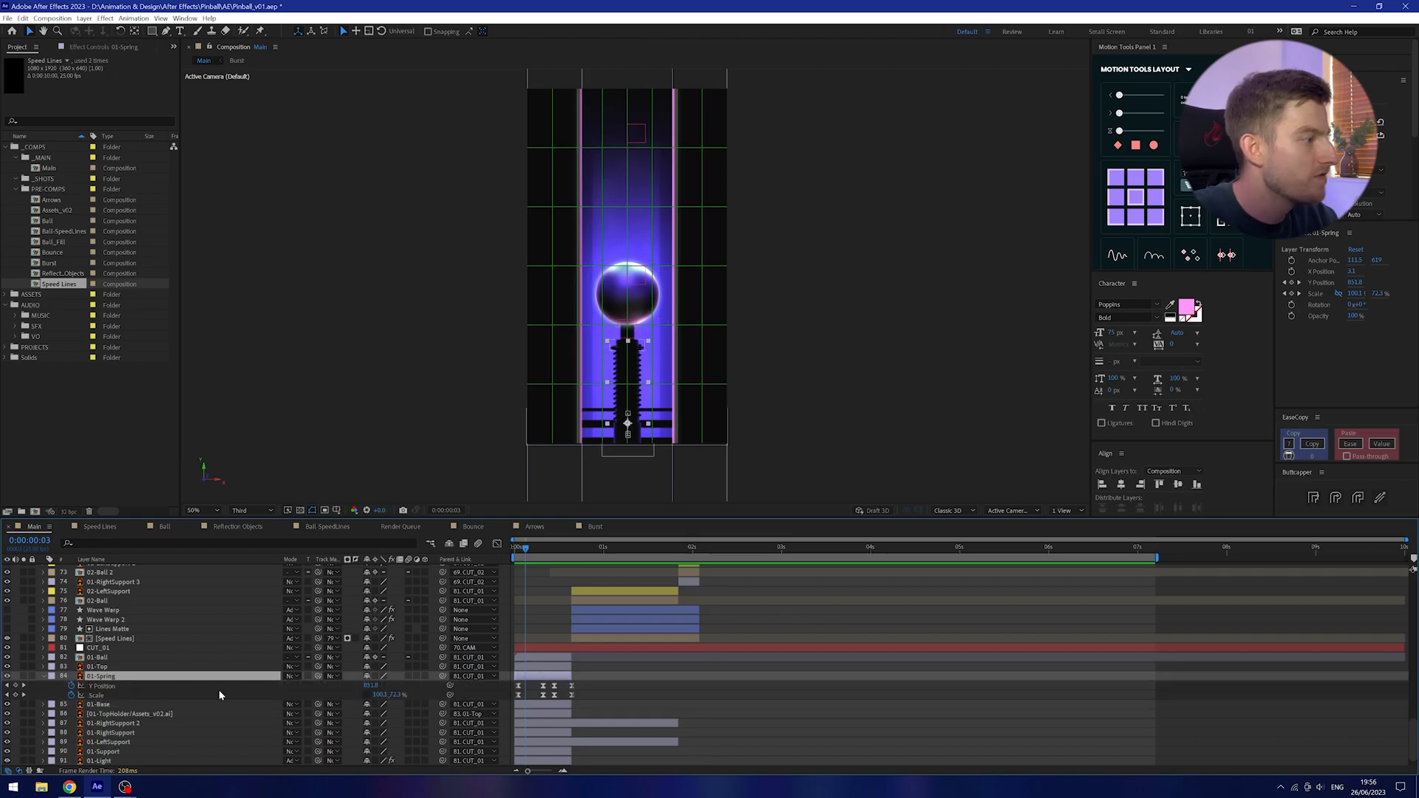
click(97, 668)
key(u)
Try moving the 01-Top layer upward at 0:00:00:03, and undo the move.
key(shift+Up)
key(shift+Up)
key(shift+Up)
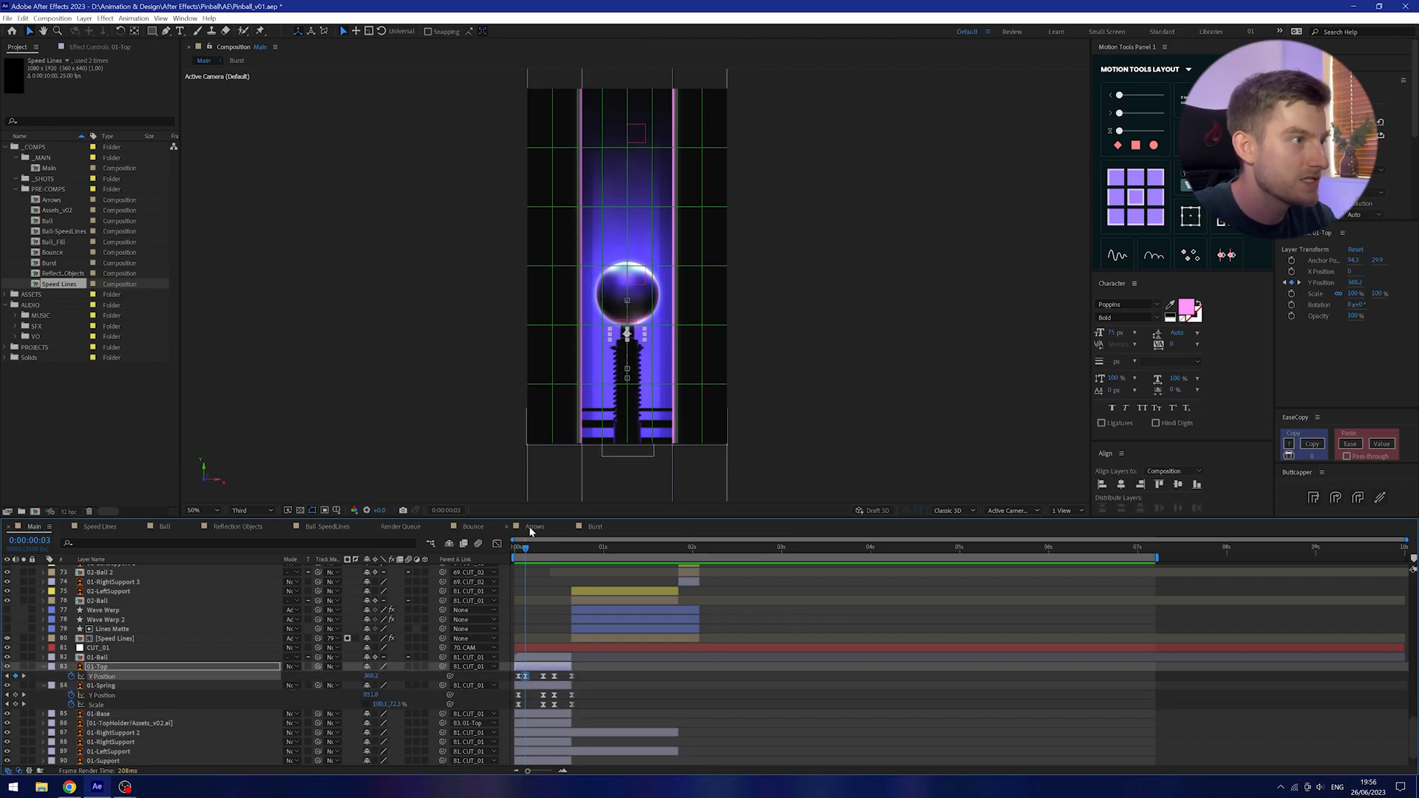
key(ctrl+z)
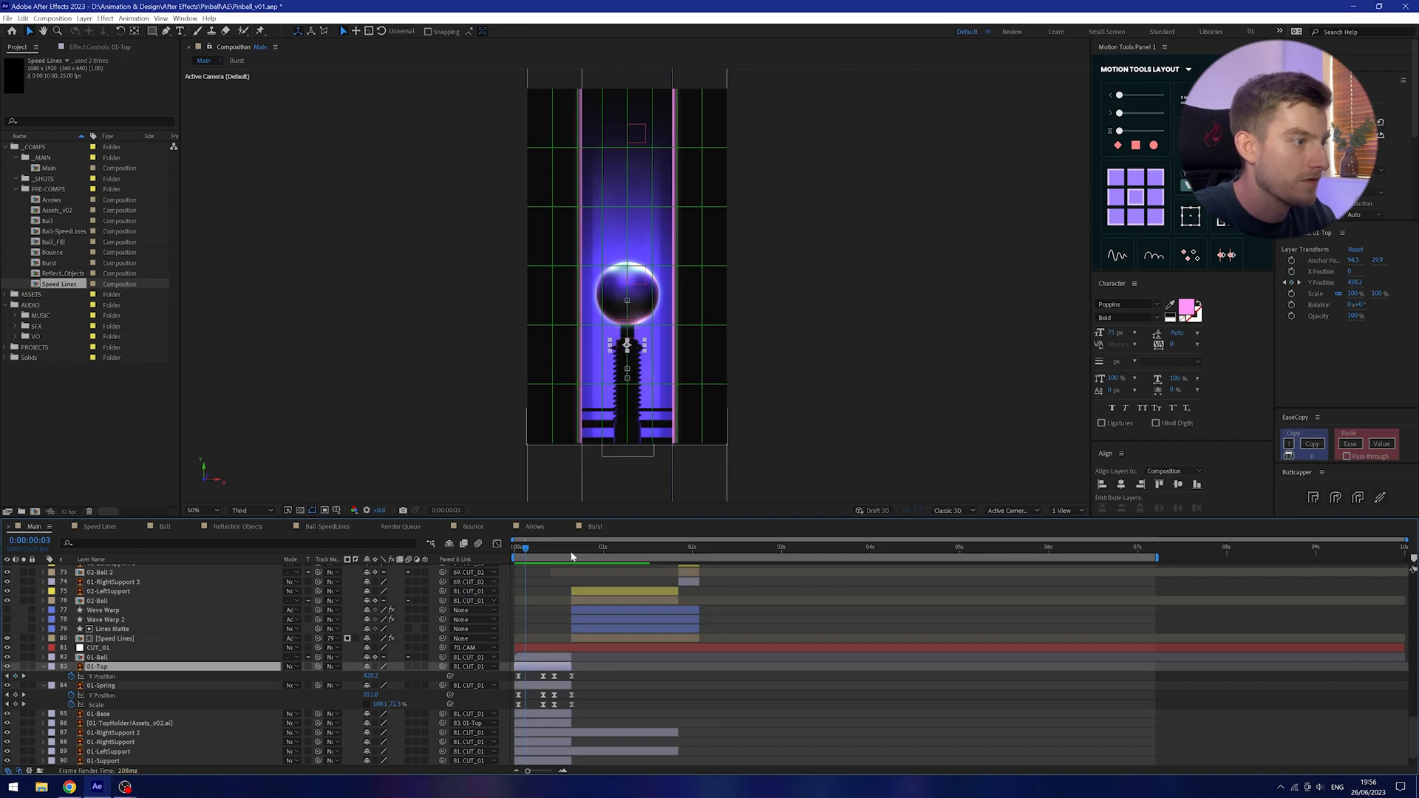
Examine the 01-Spring and 01-Base layers by selecting each one in the composition.
click(111, 686)
click(98, 714)
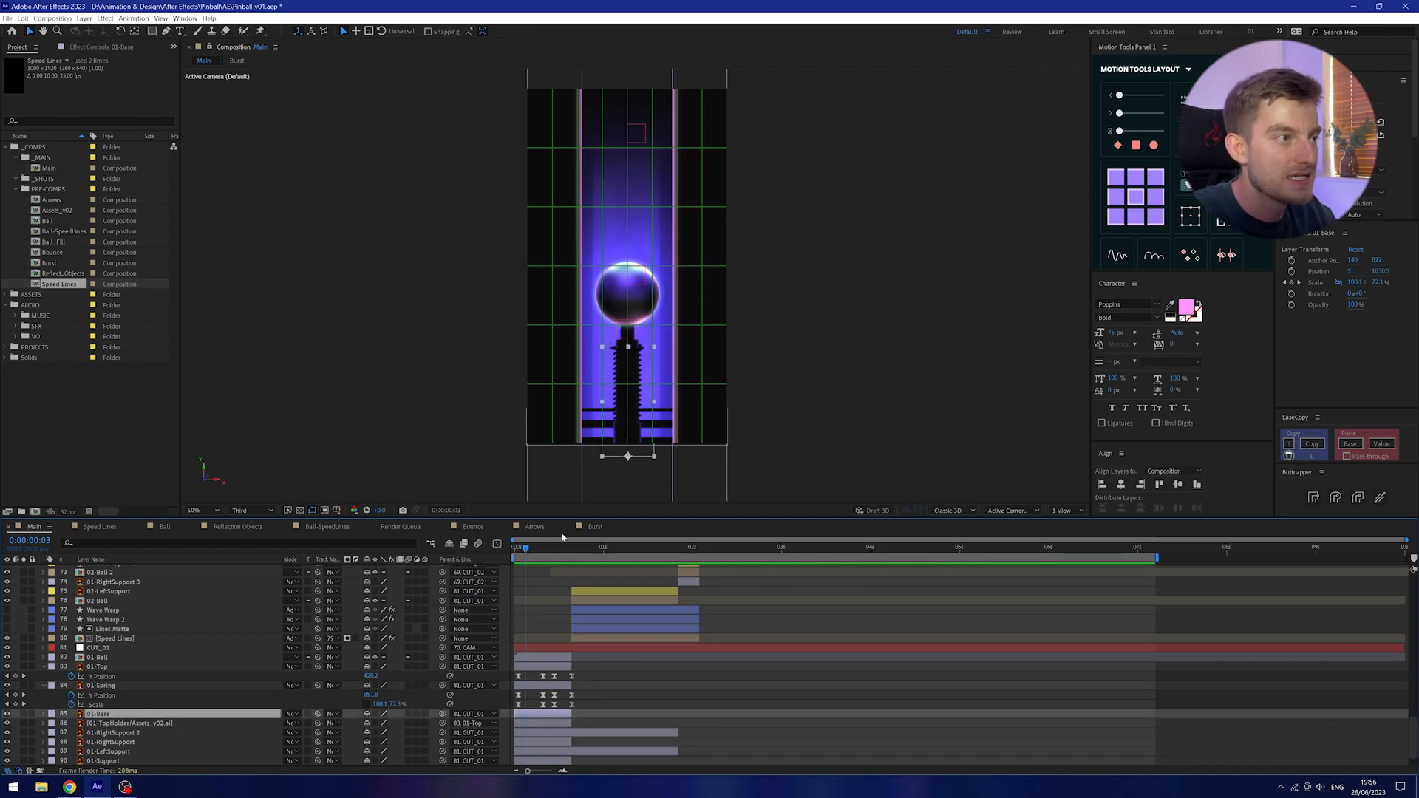
drag(570, 489, 567, 436)
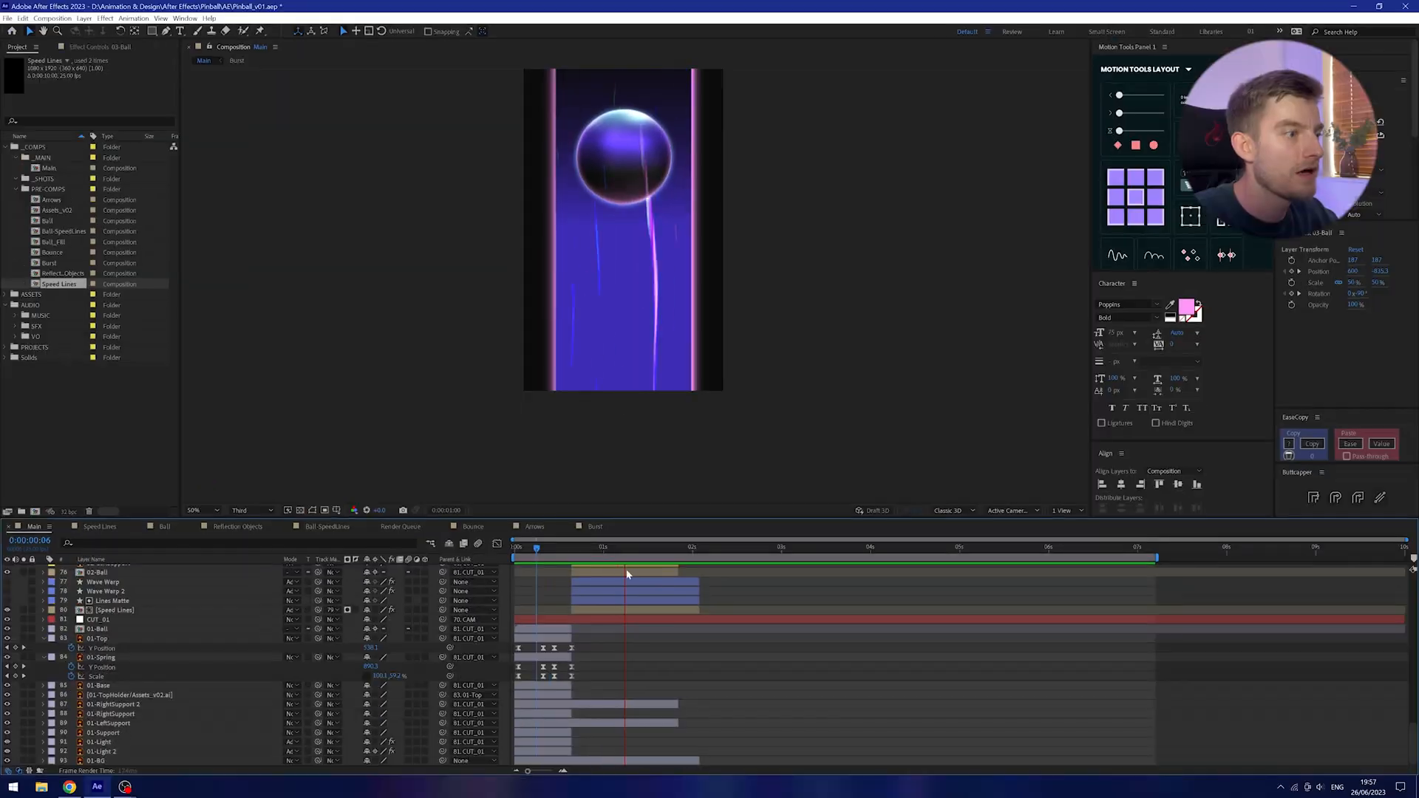
Select the 02-Ball layer at 0:00:01:06 and examine the surrounding layers of the second shot.
scroll(88, 622, up, 1)
click(119, 629)
scroll(122, 634, up, 1)
scroll(630, 338, down, 1)
scroll(630, 338, up, 1)
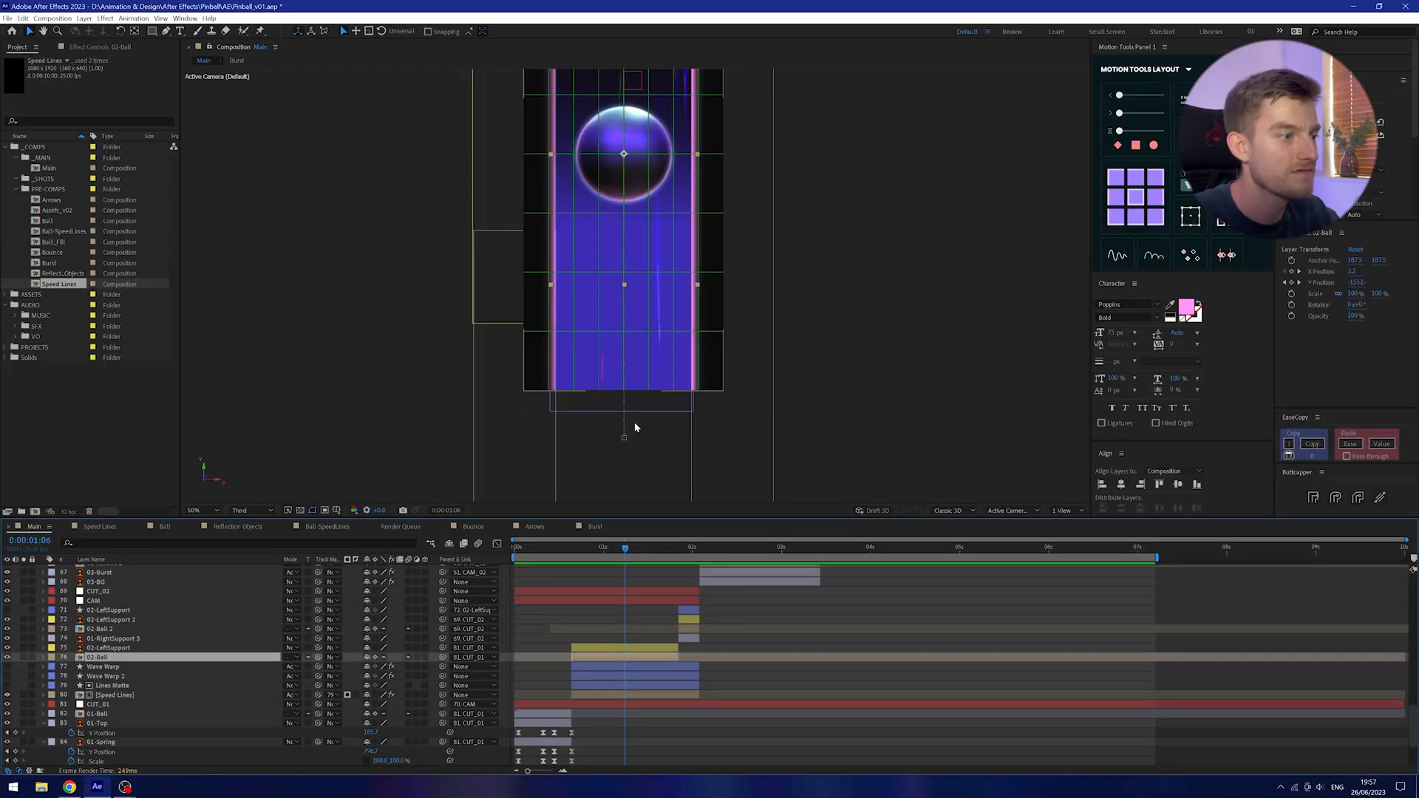
Examine the 01-RightSupport 2 and 01-LeftSupport layers and scrub back to 0:00:00:19.
scroll(617, 726, down, 3)
click(621, 706)
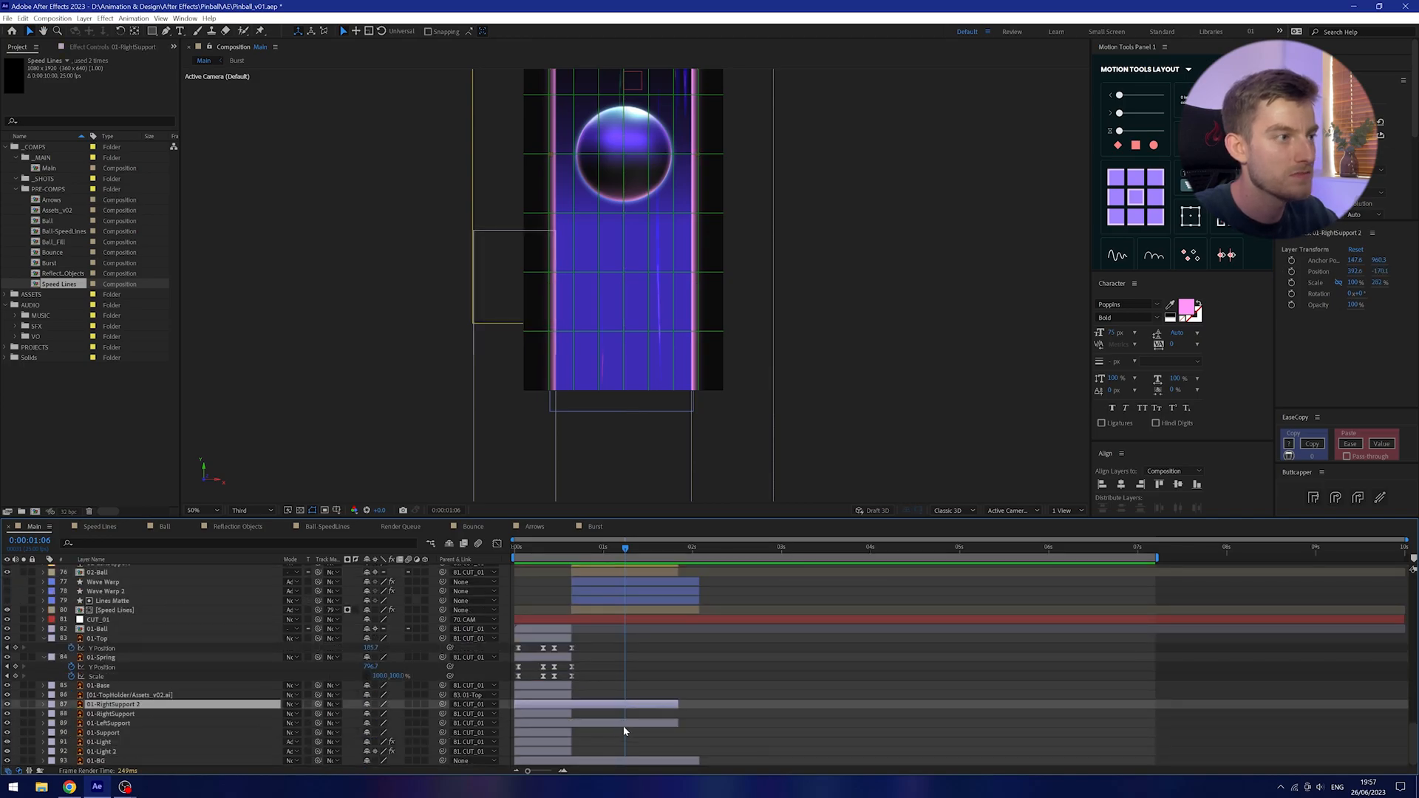
click(624, 725)
drag(625, 548, 582, 548)
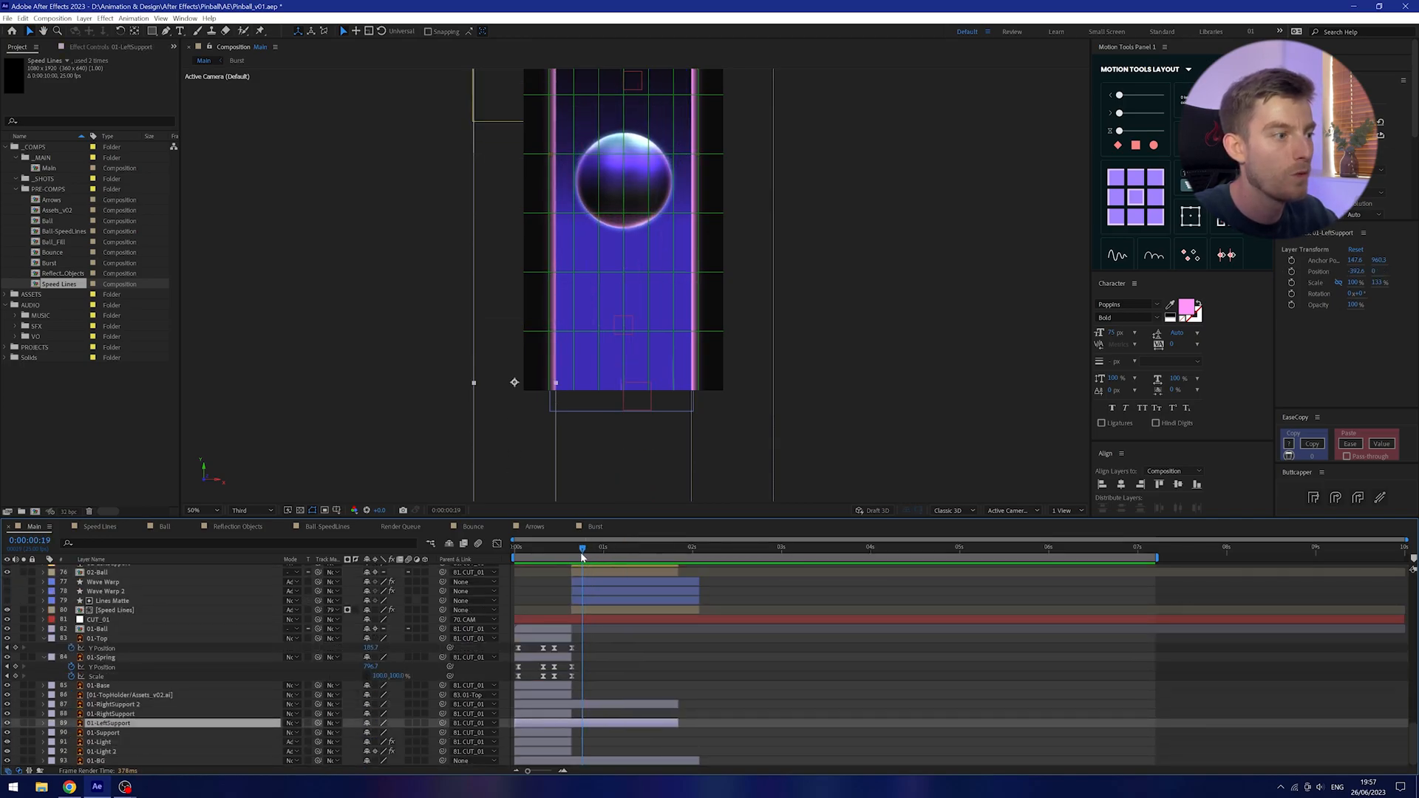
Examine the Position and Scale keyframes of the CUT_01 null while scrubbing forward to 0:00:01:05.
click(594, 623)
scroll(690, 663, up, 1)
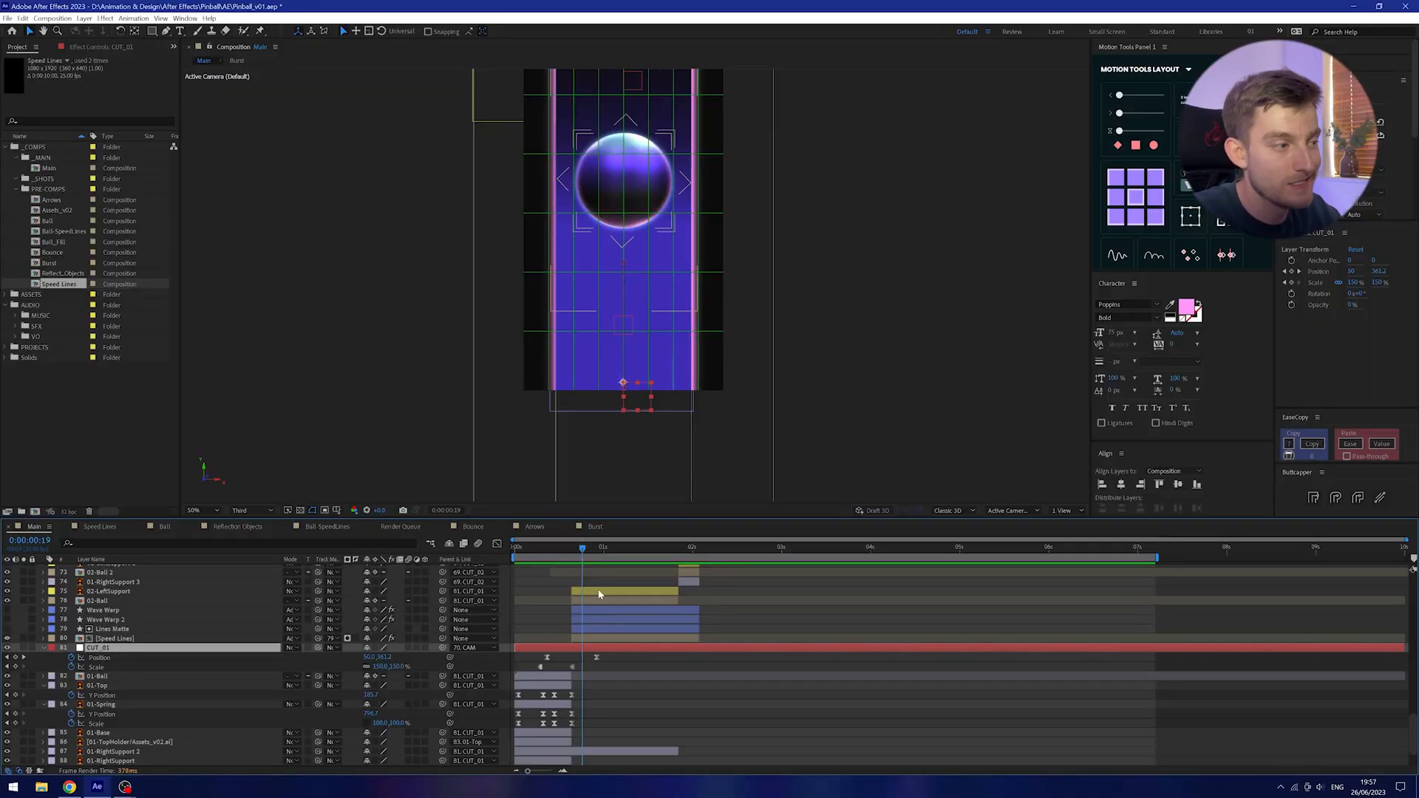
drag(587, 549, 622, 550)
scroll(606, 617, up, 3)
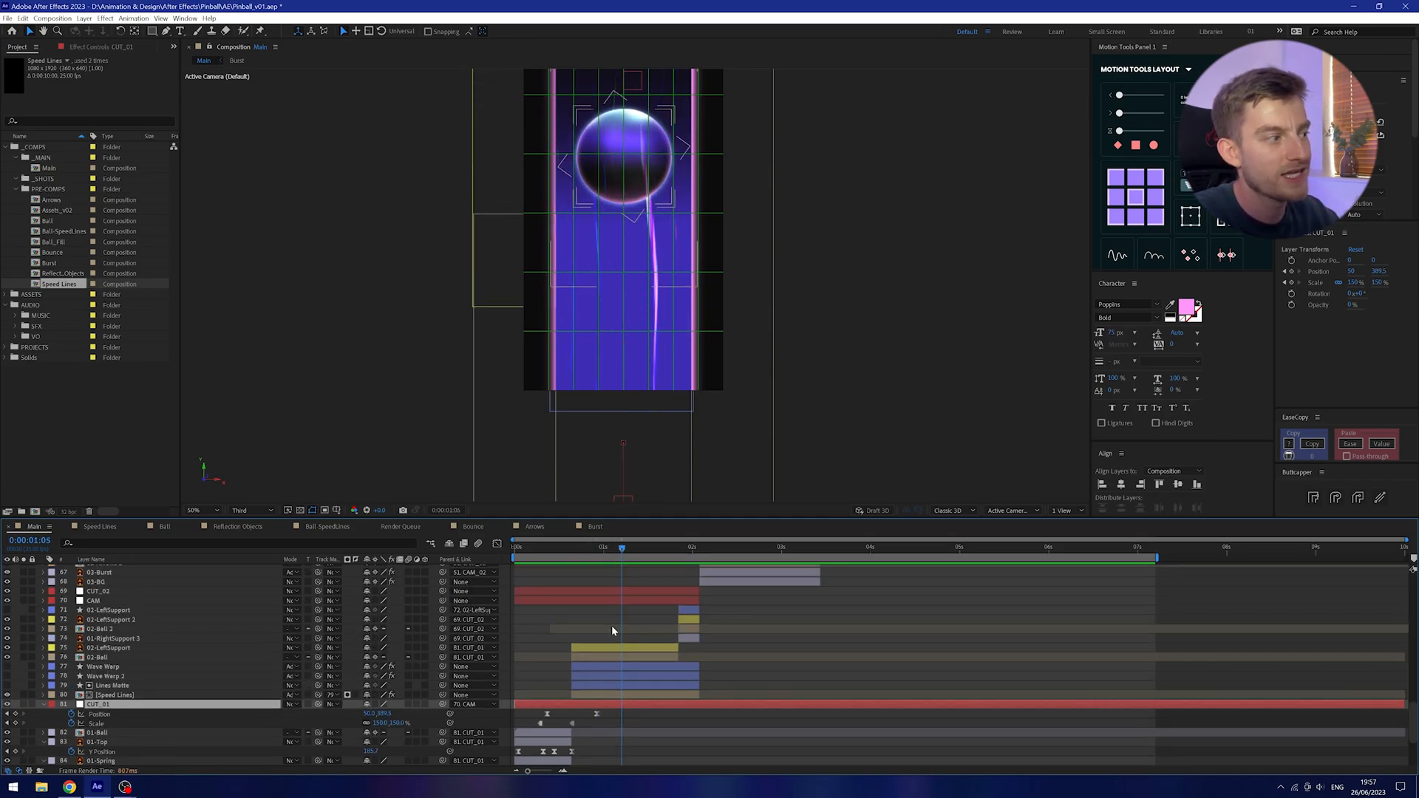
Reveal the CAM null's Position keyframes and preview its movement from 0:00:00:16.
click(601, 598)
key(p)
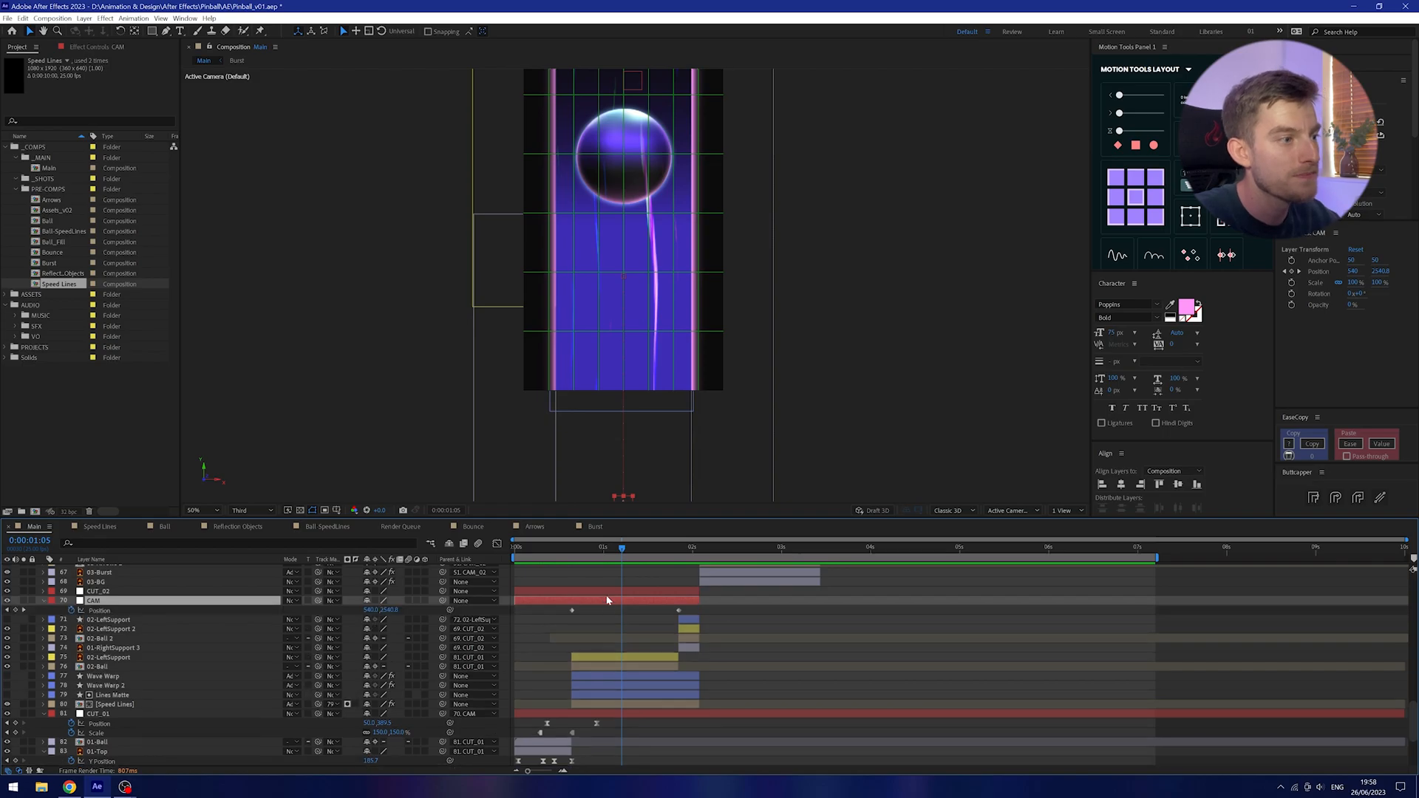
drag(619, 549, 571, 550)
click(530, 614)
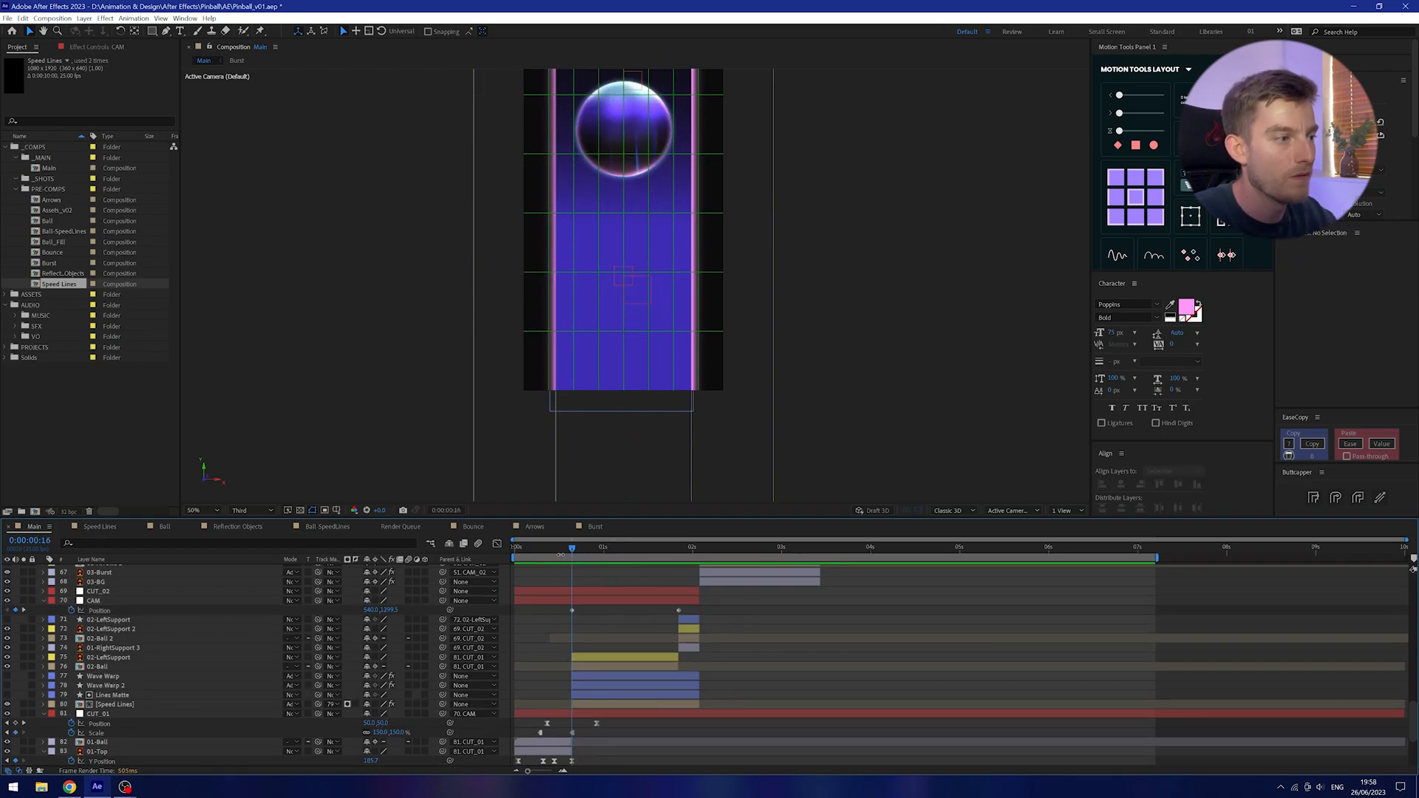
key(space)
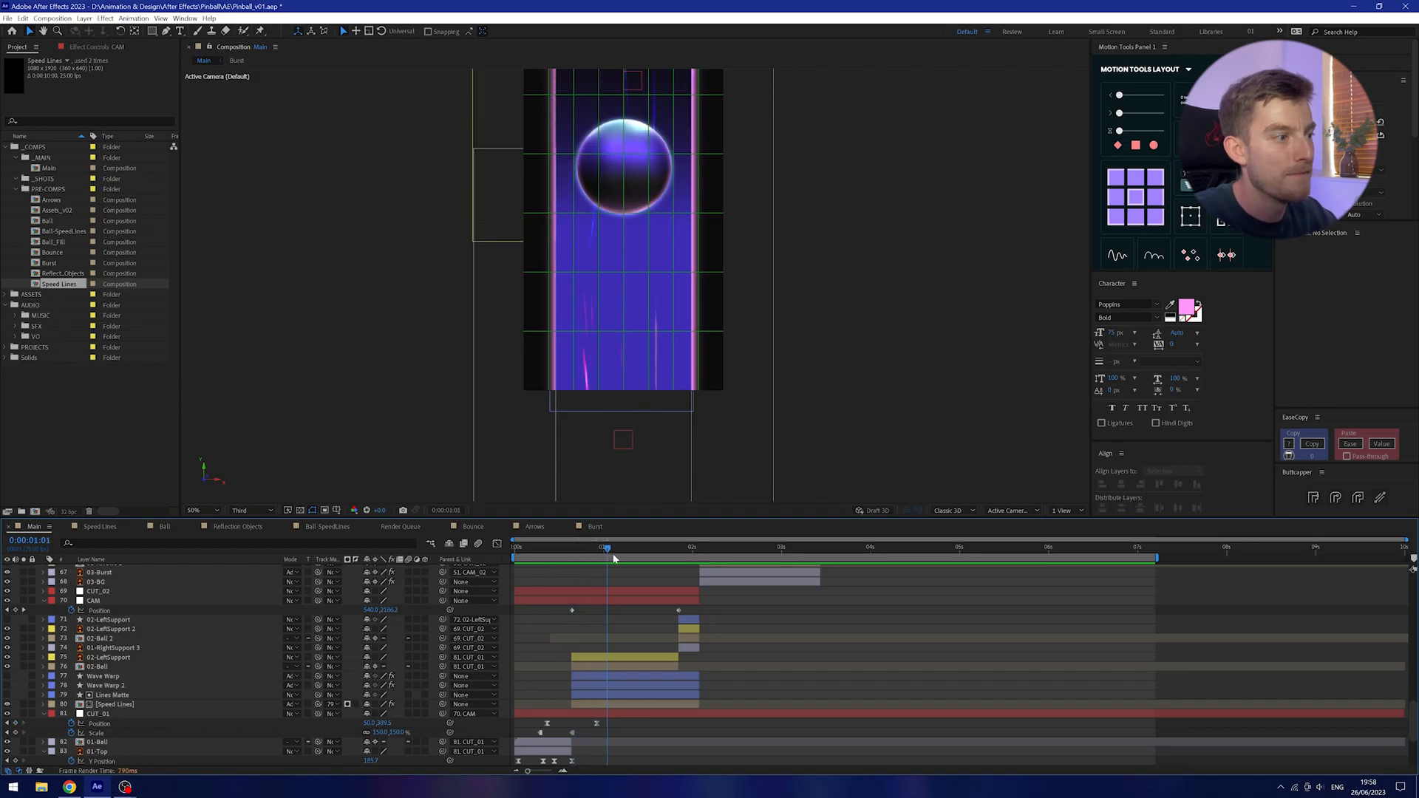
Reveal the 02-Ball layer's X and Y Position keyframes and scrub through its motion.
click(114, 667)
key(u)
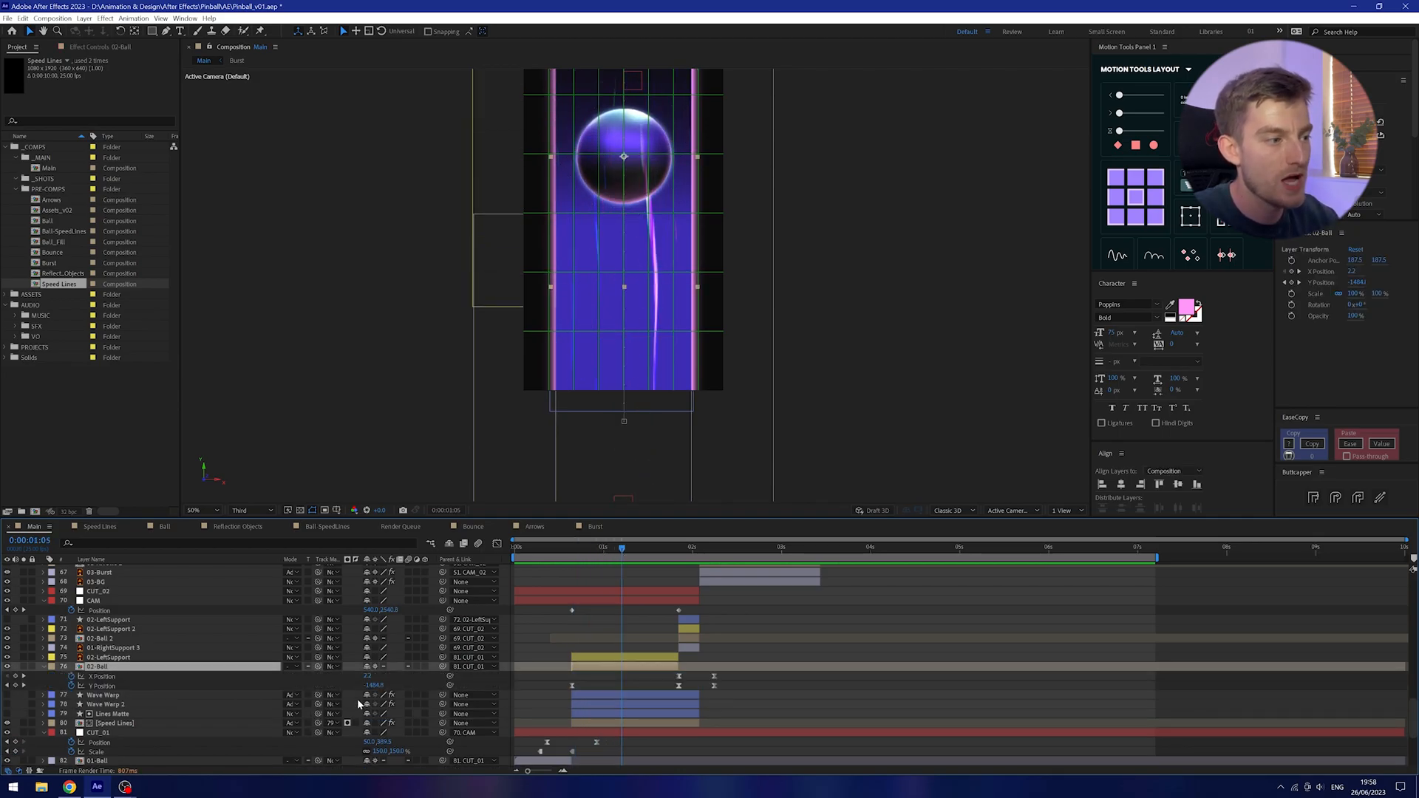
mouse_move(582, 551)
mouse_down()
mouse_move(551, 548)
mouse_move(628, 548)
mouse_move(607, 545)
mouse_up()
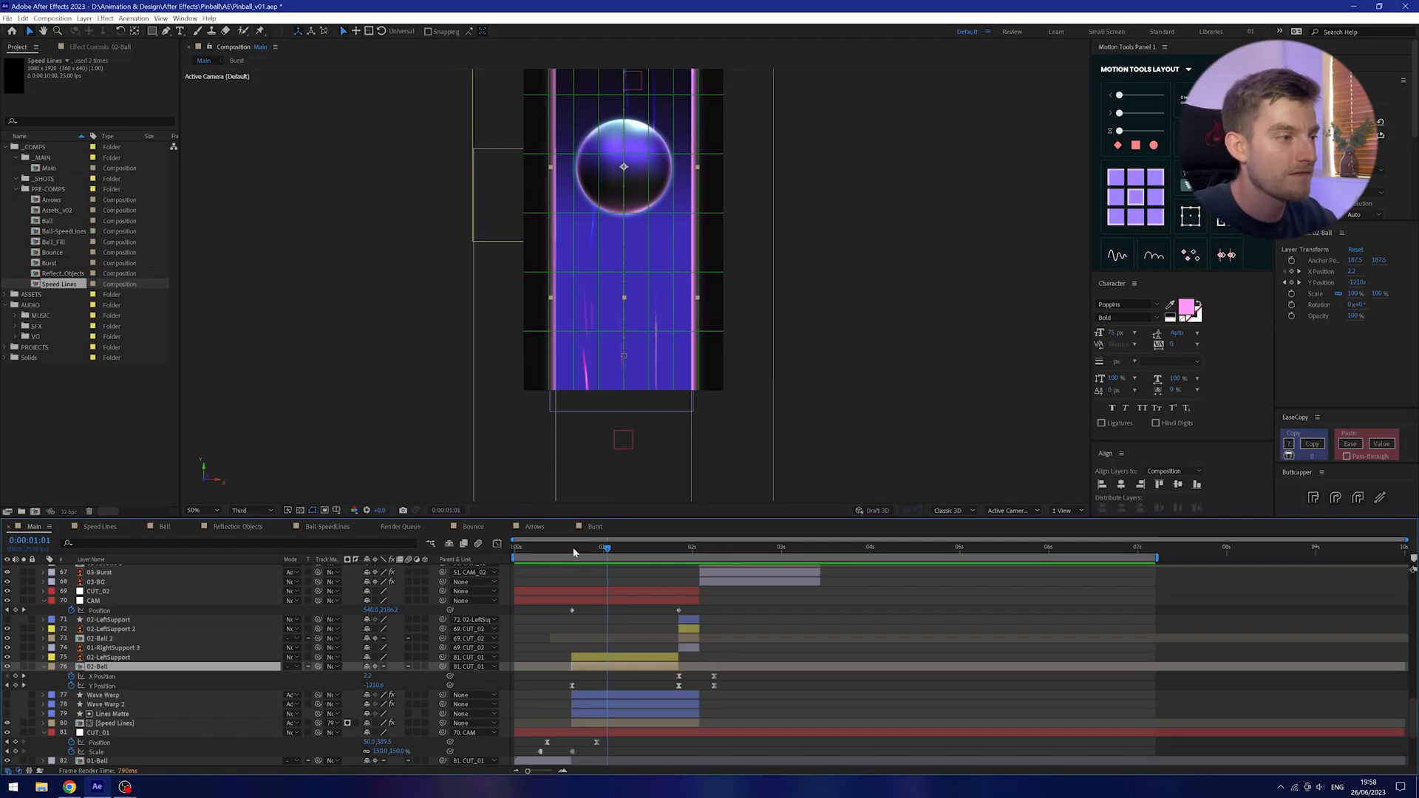
Go to the bumper shot at 0:00:02:17 and look through its layer stack.
drag(573, 552, 753, 566)
scroll(727, 604, up, 1)
scroll(133, 628, up, 3)
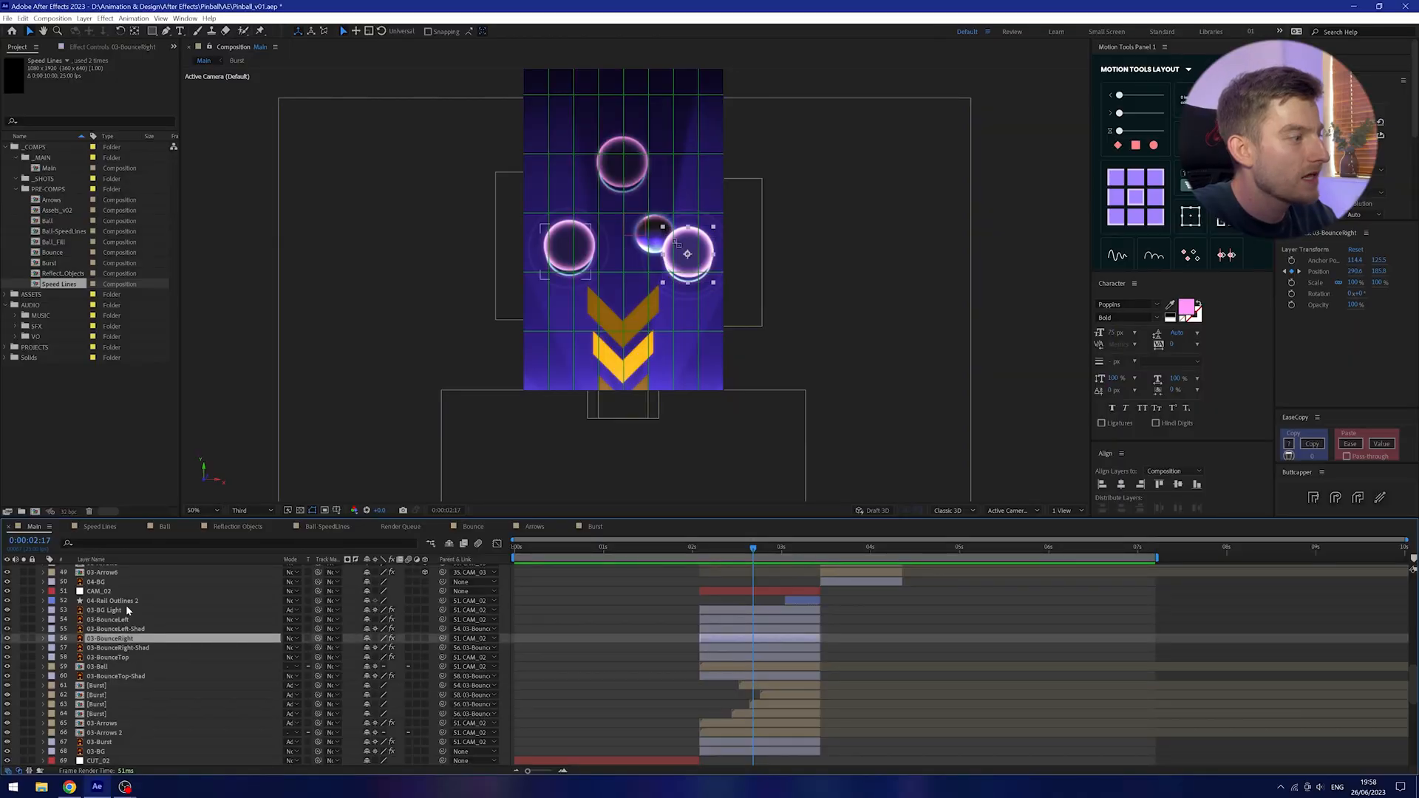
scroll(128, 609, up, 2)
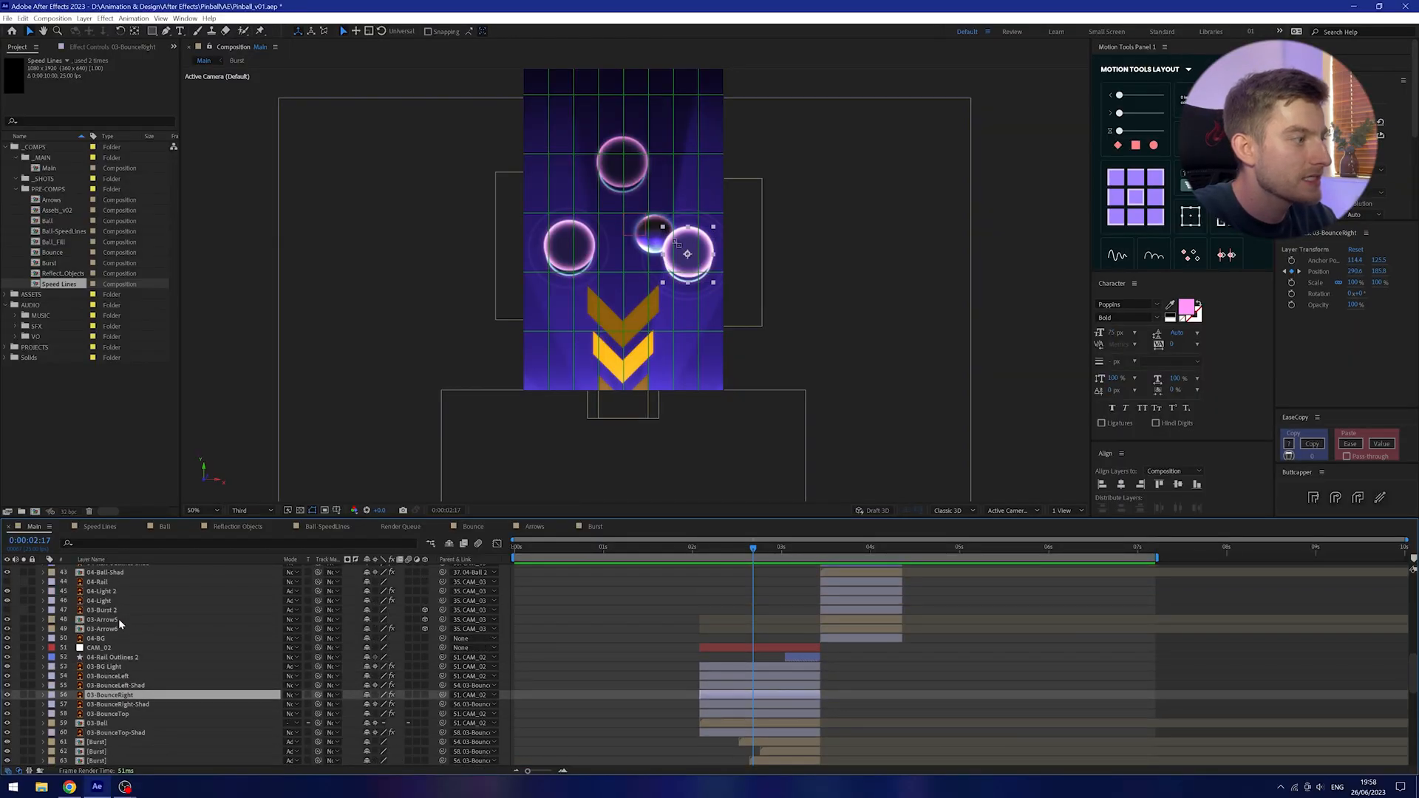
scroll(728, 621, down, 2)
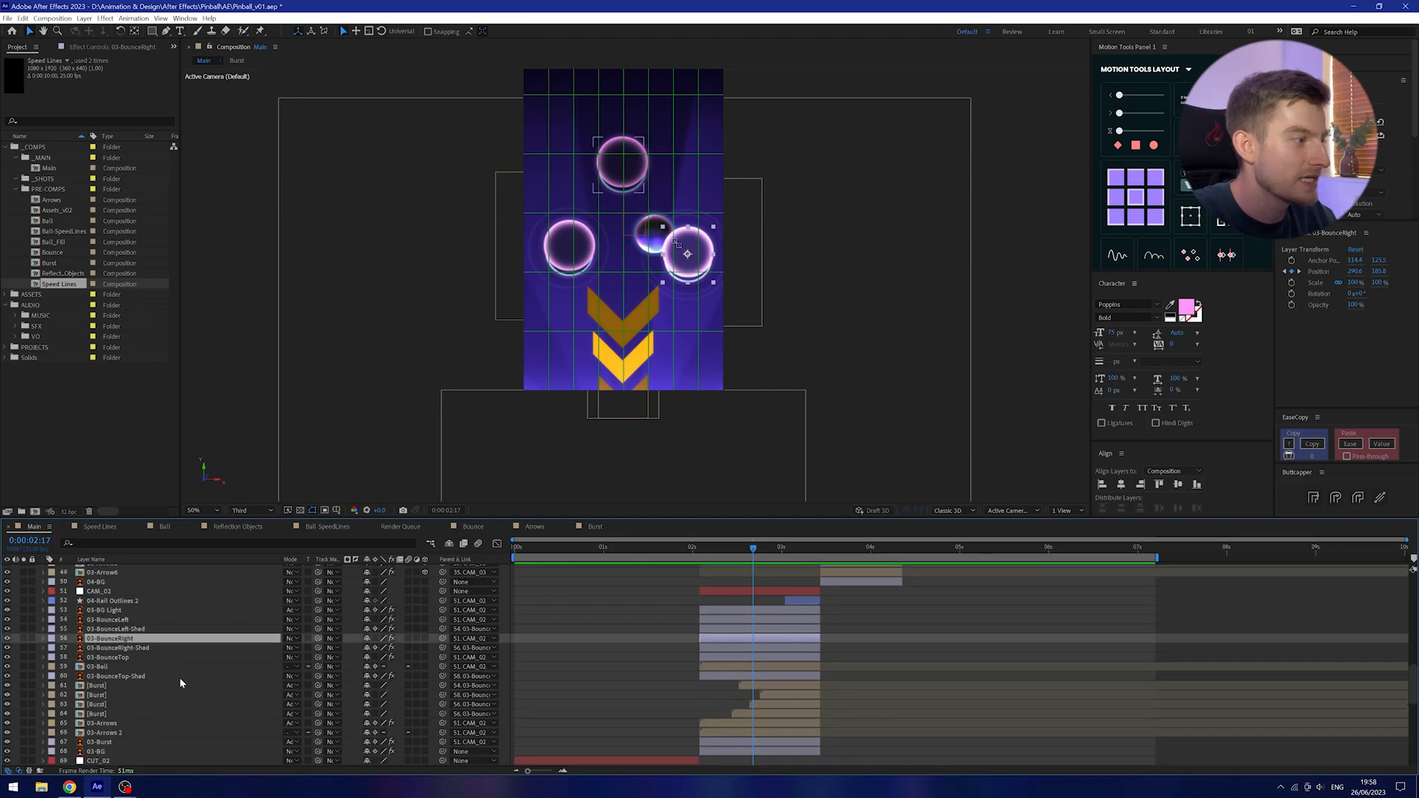
scroll(184, 676, down, 1)
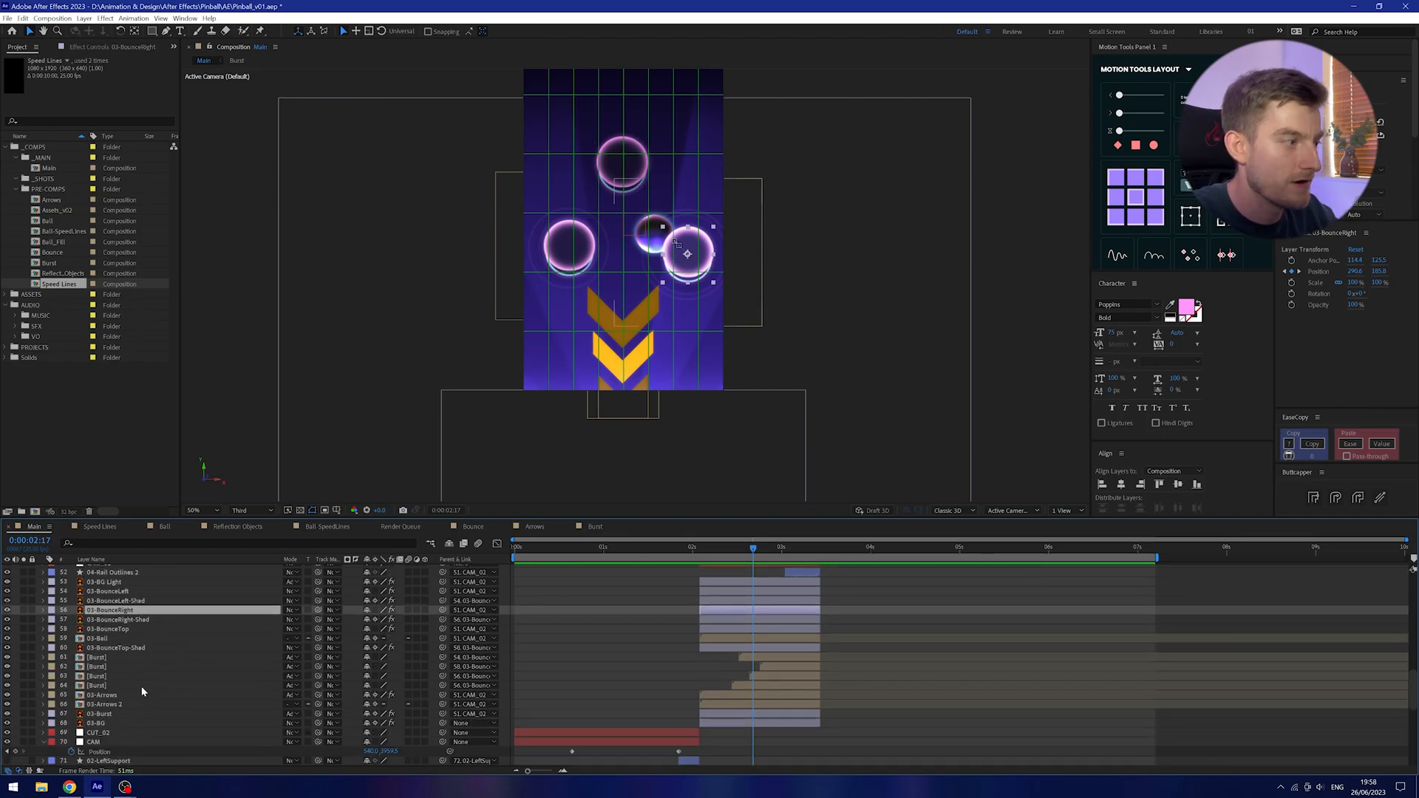
Select 03-BounceTop-Shad, 03-Ball and 03-BounceTop in turn and examine the bumpers up close.
click(135, 648)
click(144, 639)
click(140, 630)
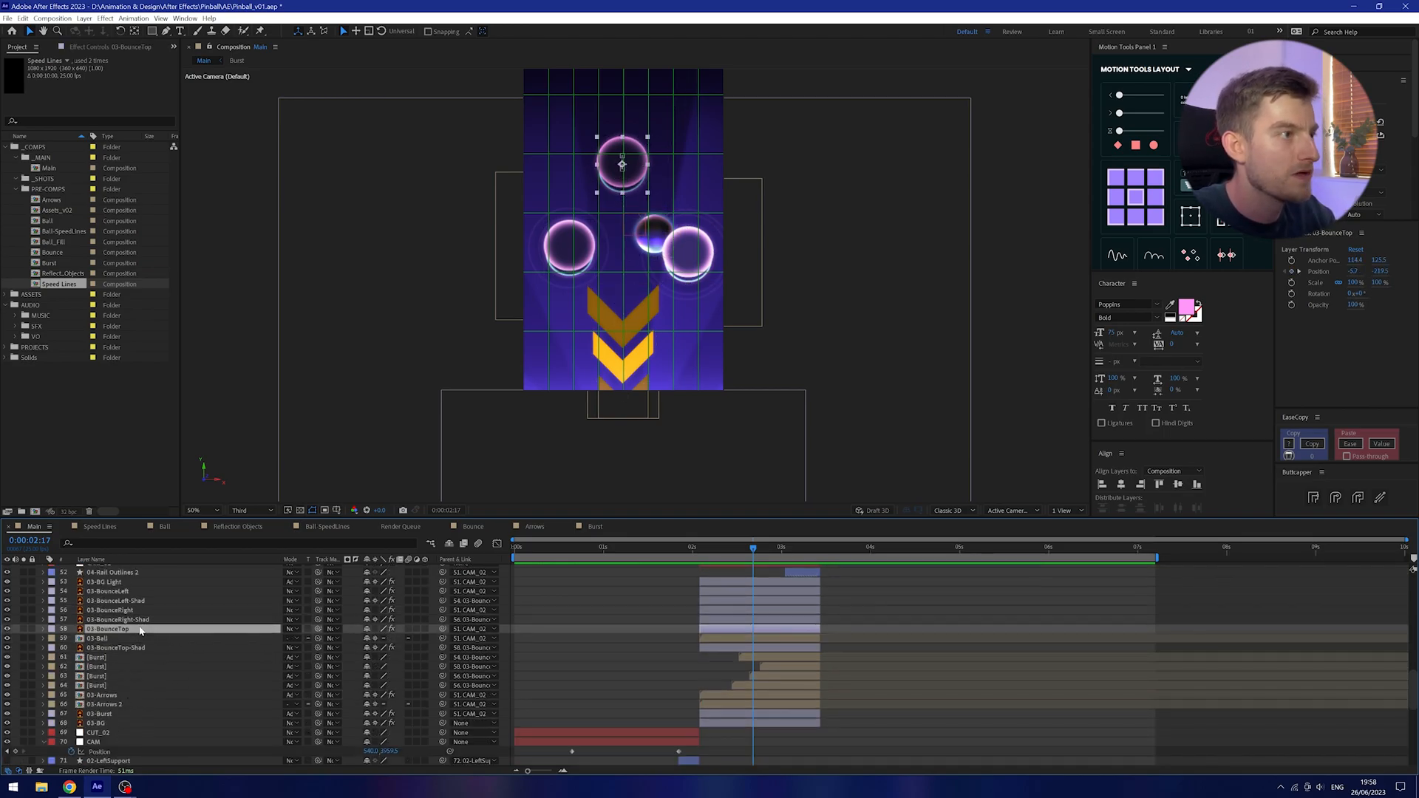
scroll(695, 144, up, 1)
drag(642, 171, 614, 302)
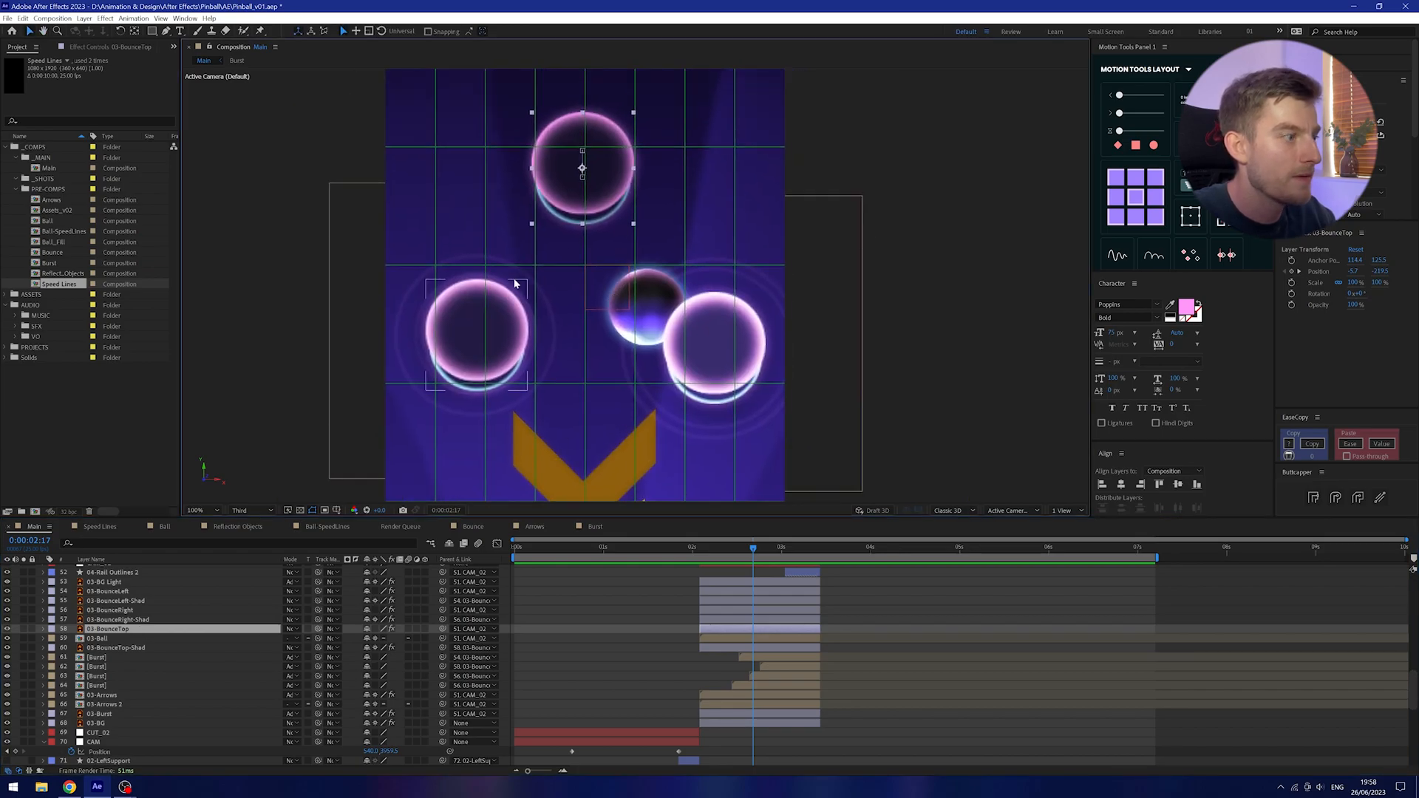
Examine the effects on the 03-BounceRight-Shad layer, including its Fast Box Blur.
click(134, 621)
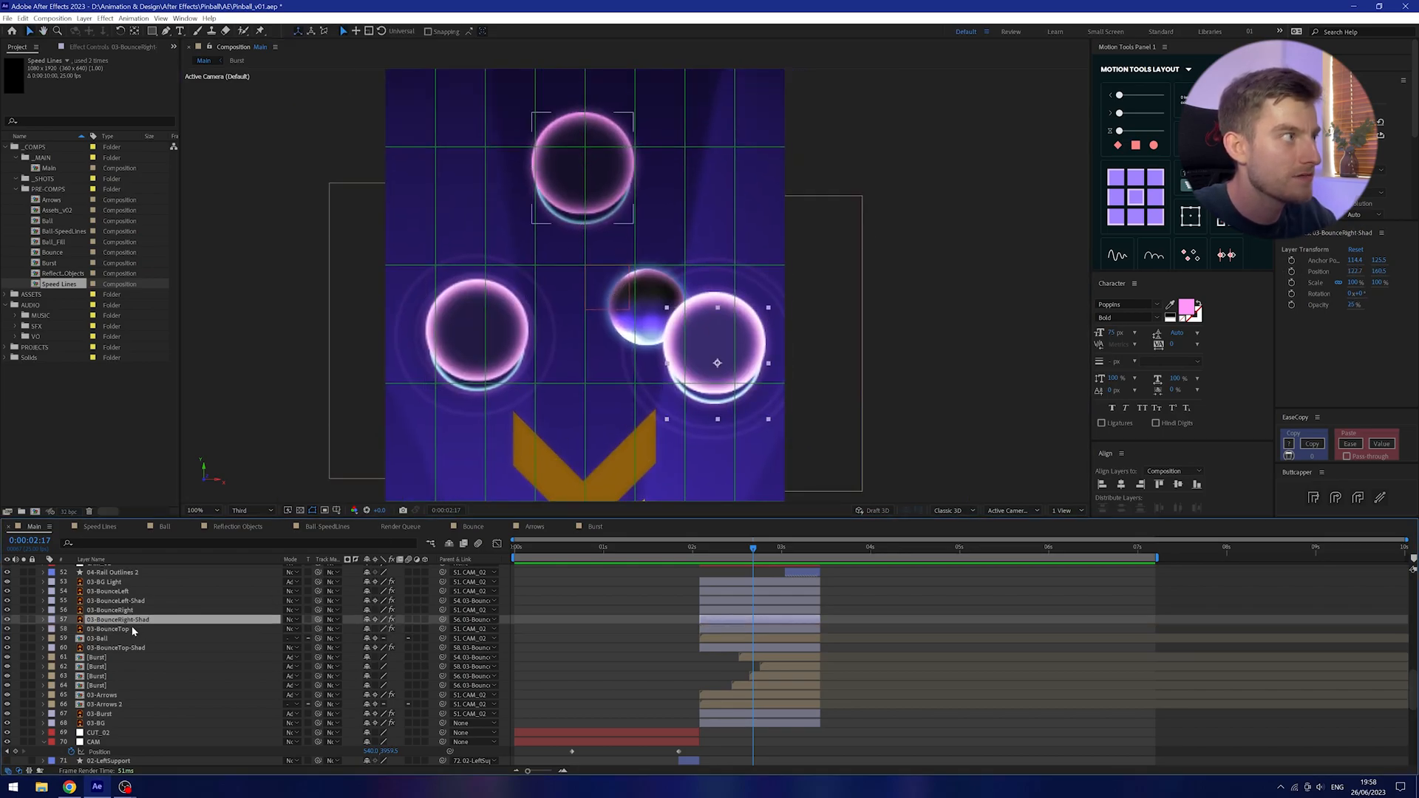
click(103, 48)
click(57, 71)
click(53, 185)
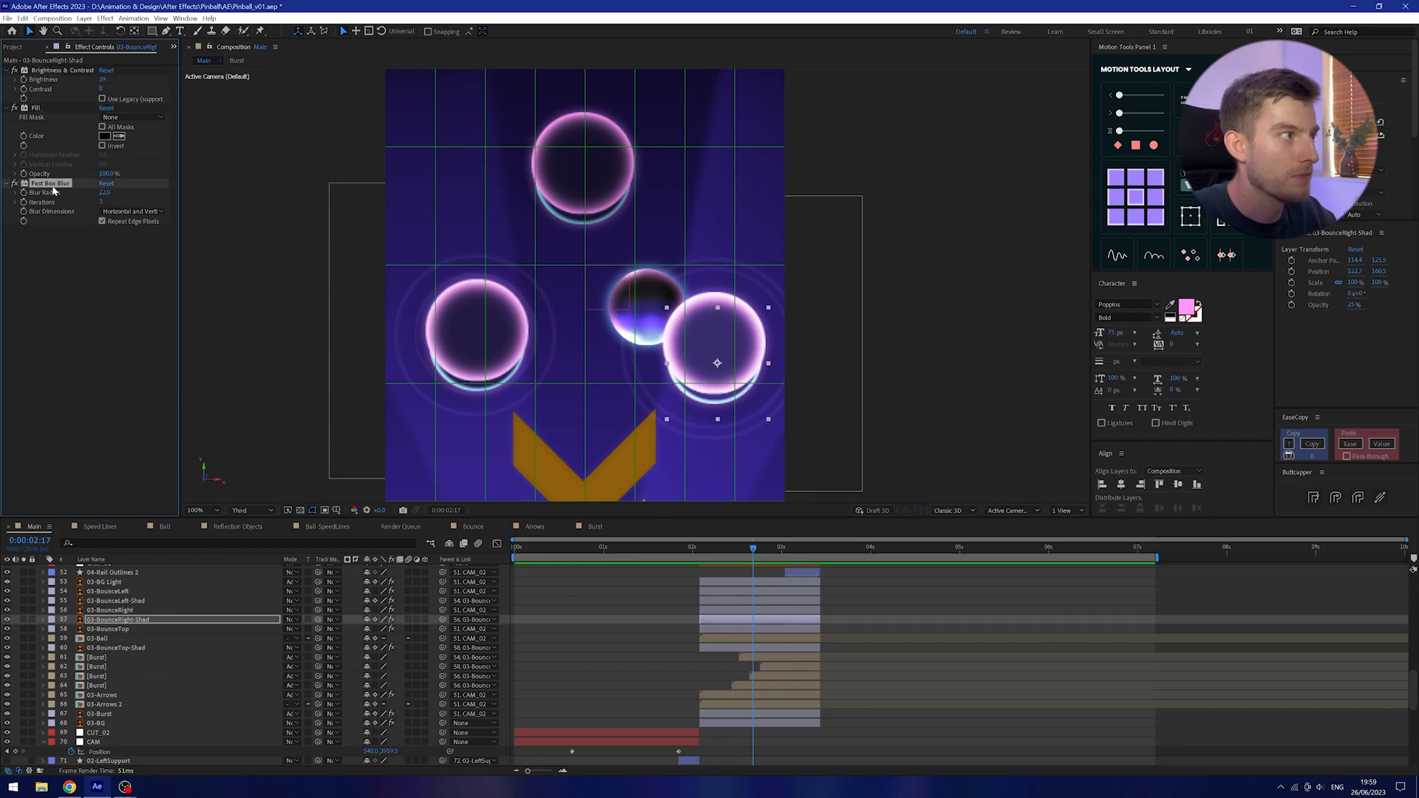
click(7, 620)
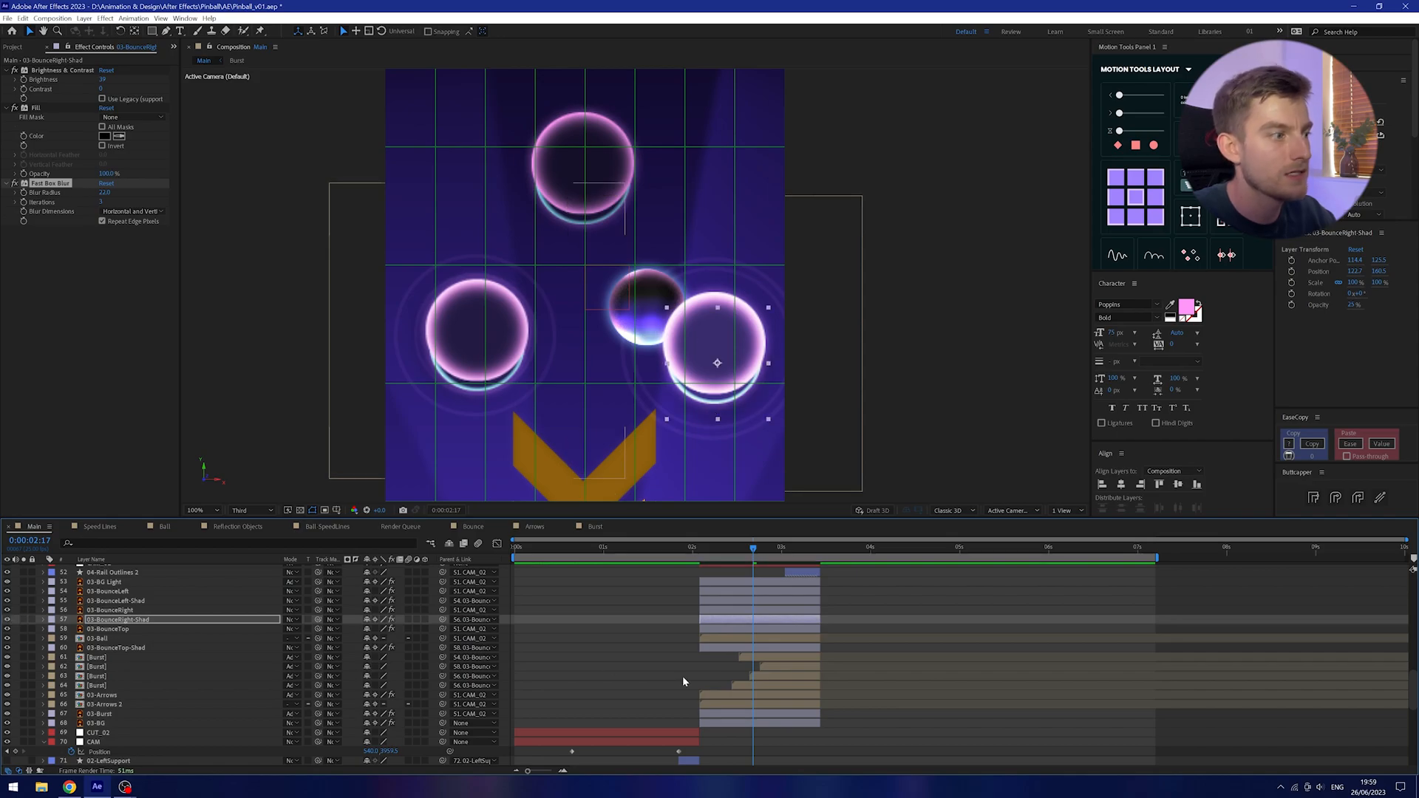
Select the 03-BounceTop layer and reveal its Brightness and Position keyframes.
key(ctrl+Down)
key(ctrl+Up)
key(ctrl+Down)
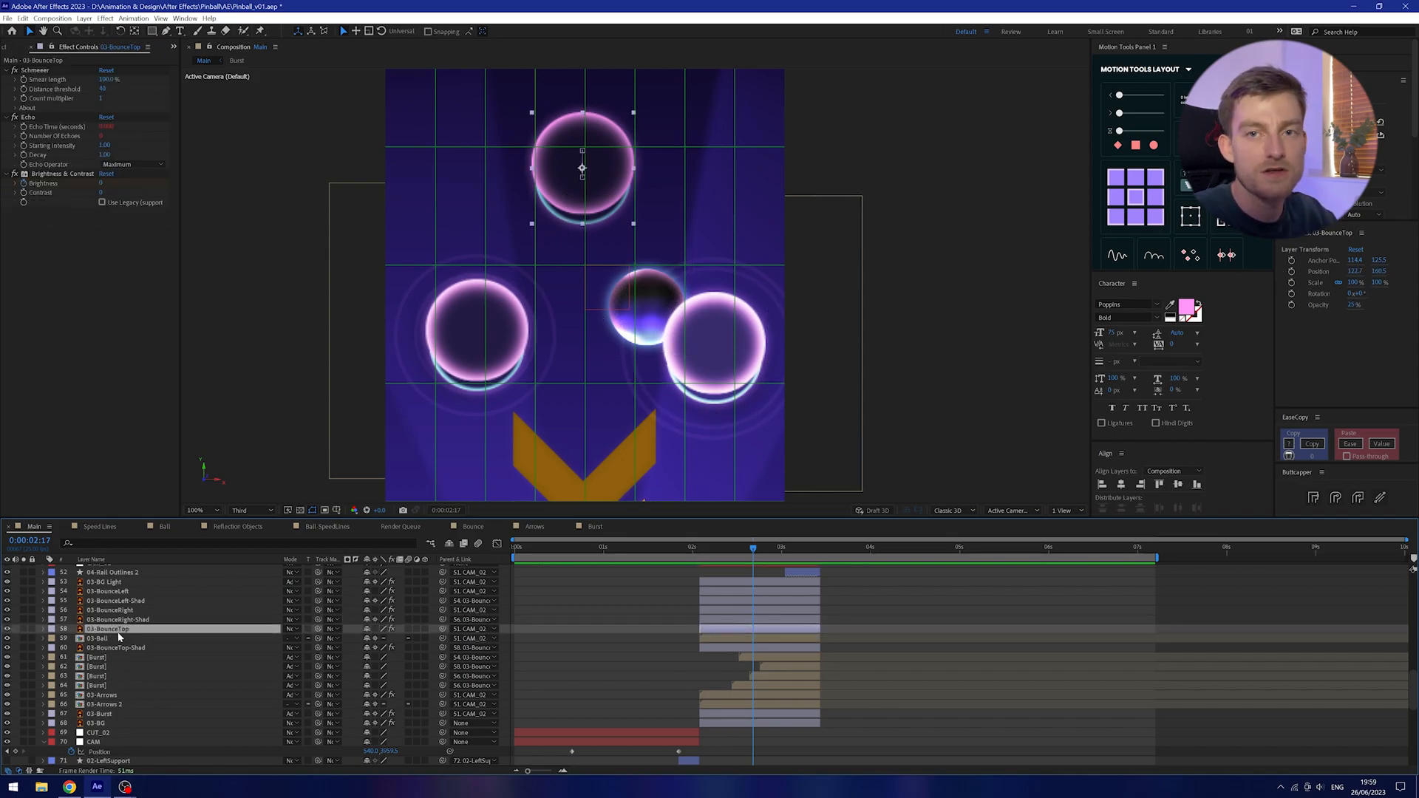
key(u)
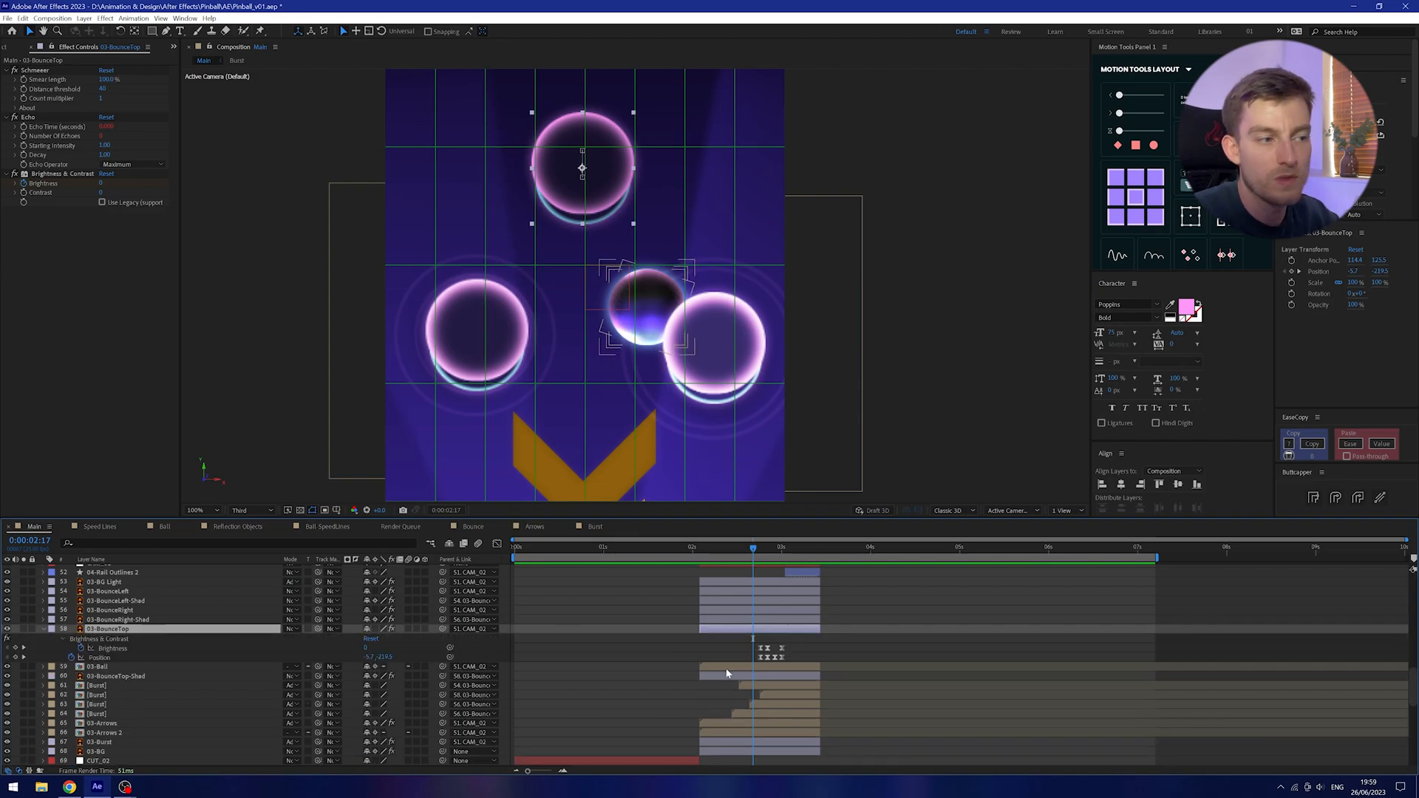
Step frame by frame around 0:00:02:19 to examine the top bumper's reaction to the ball's impact.
click(761, 548)
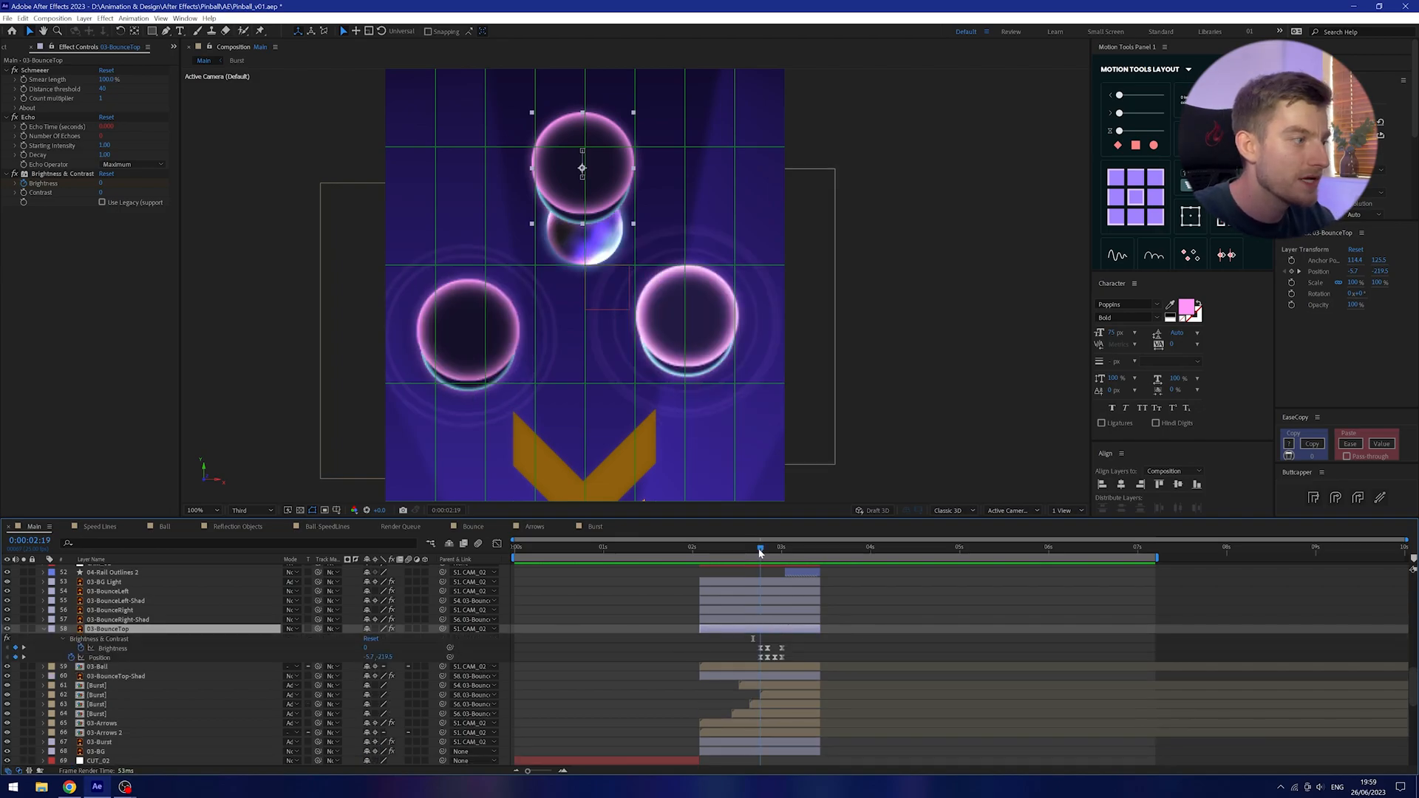
key(Page_Up)
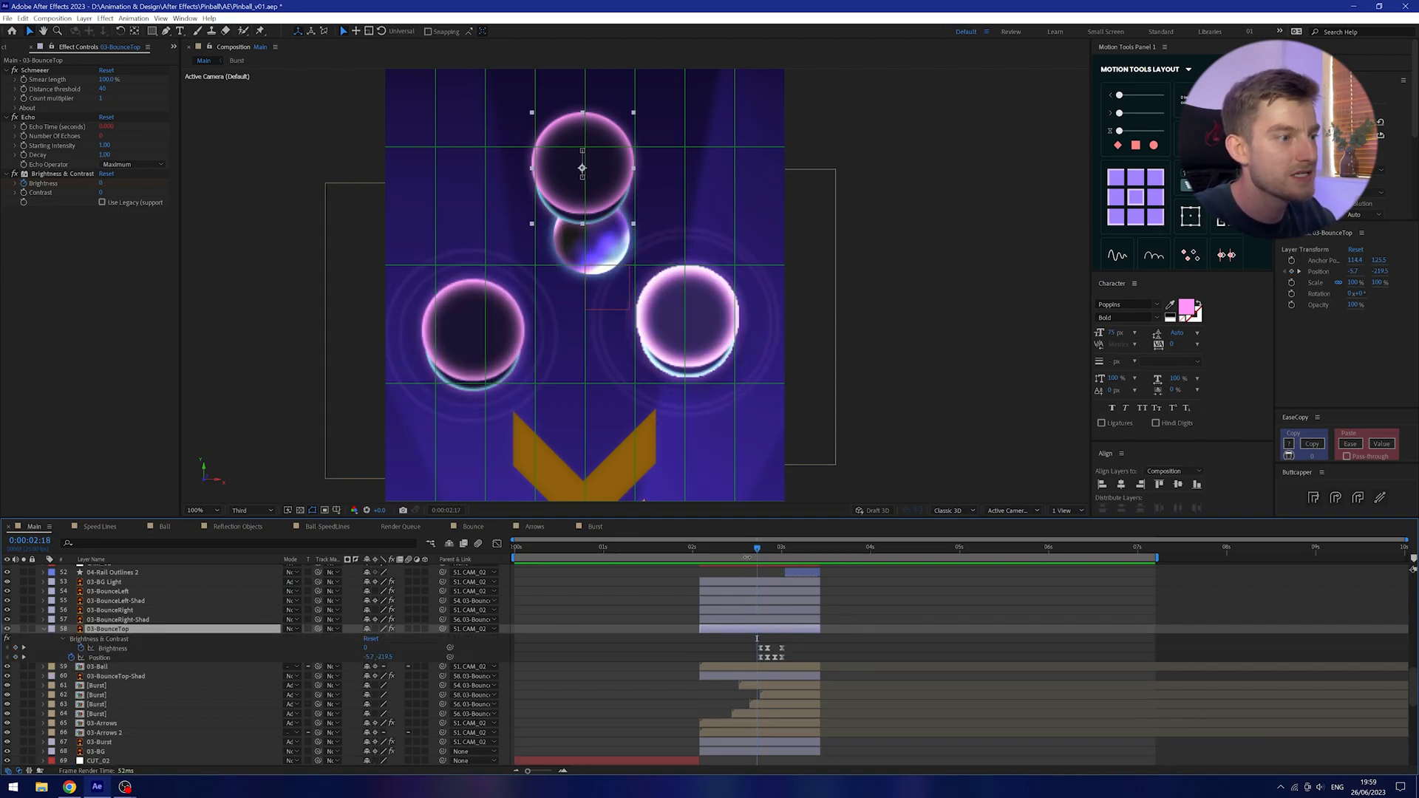
key(Page_Down)
key(Page_Down)
key(Page_Down)
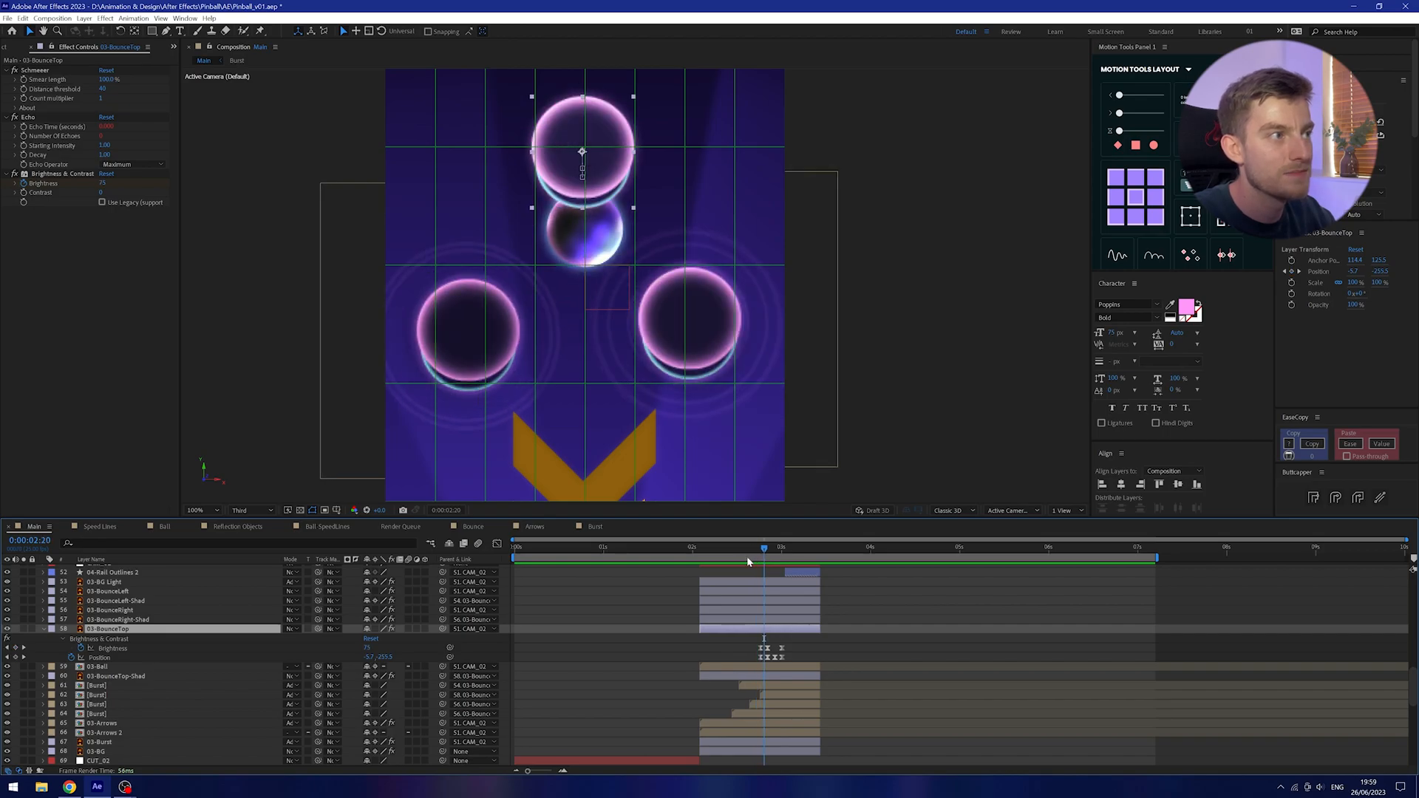
Step frame by frame from 0:00:02:20 to 0:00:03:08 to follow the top bumper's recoil and the ball's descent.
key(Page_Down)
key(Page_Down)
key(Page_Down)
key(Page_Down)
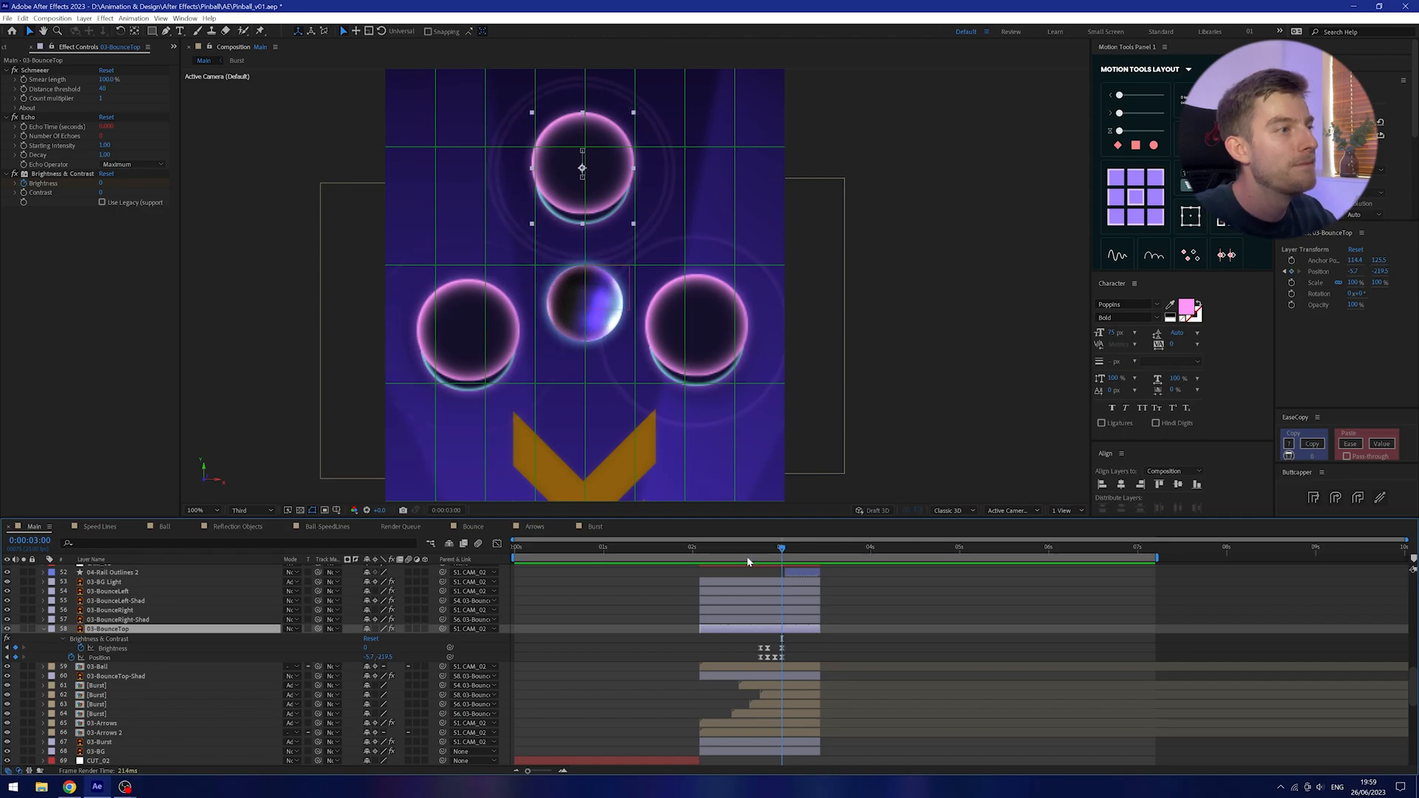
key(Page_Down)
key(Page_Down)
key(Page_Down)
key(Page_Down)
key(Page_Down)
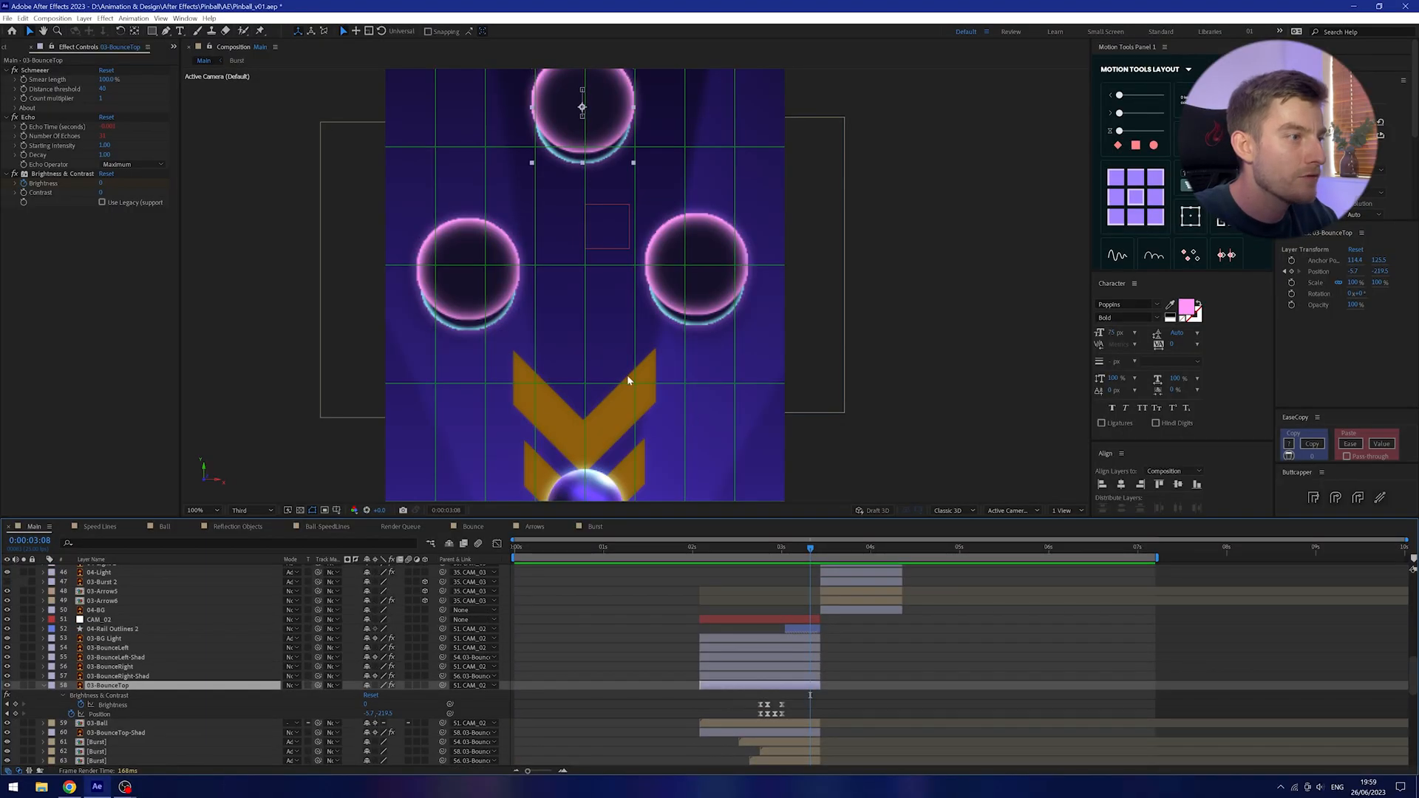
Select the 03-Arrows and 03-Arrows 2 layers below the bumpers and open the Arrows precomp.
drag(627, 375, 638, 293)
scroll(632, 337, down, 2)
scroll(787, 675, down, 1)
scroll(161, 707, down, 1)
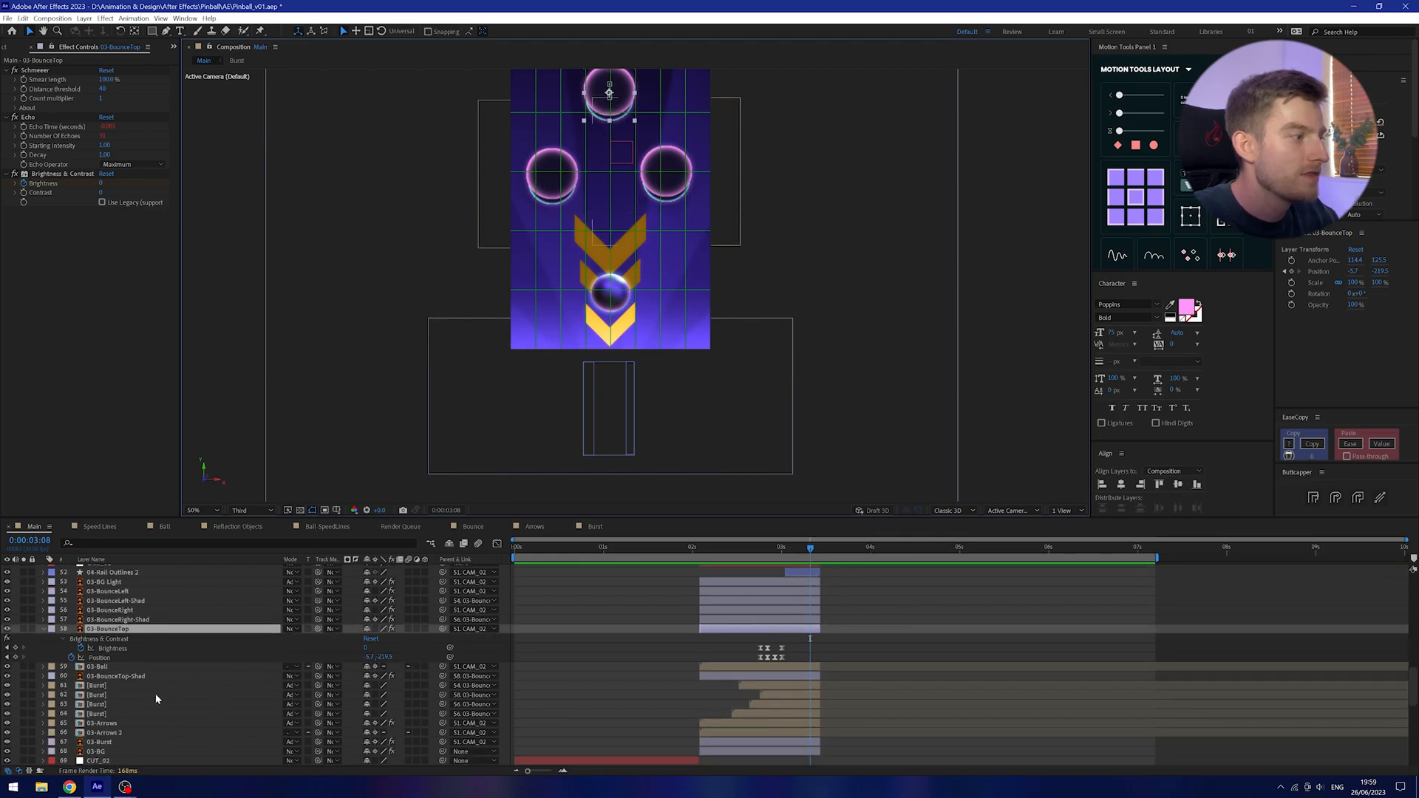
click(130, 723)
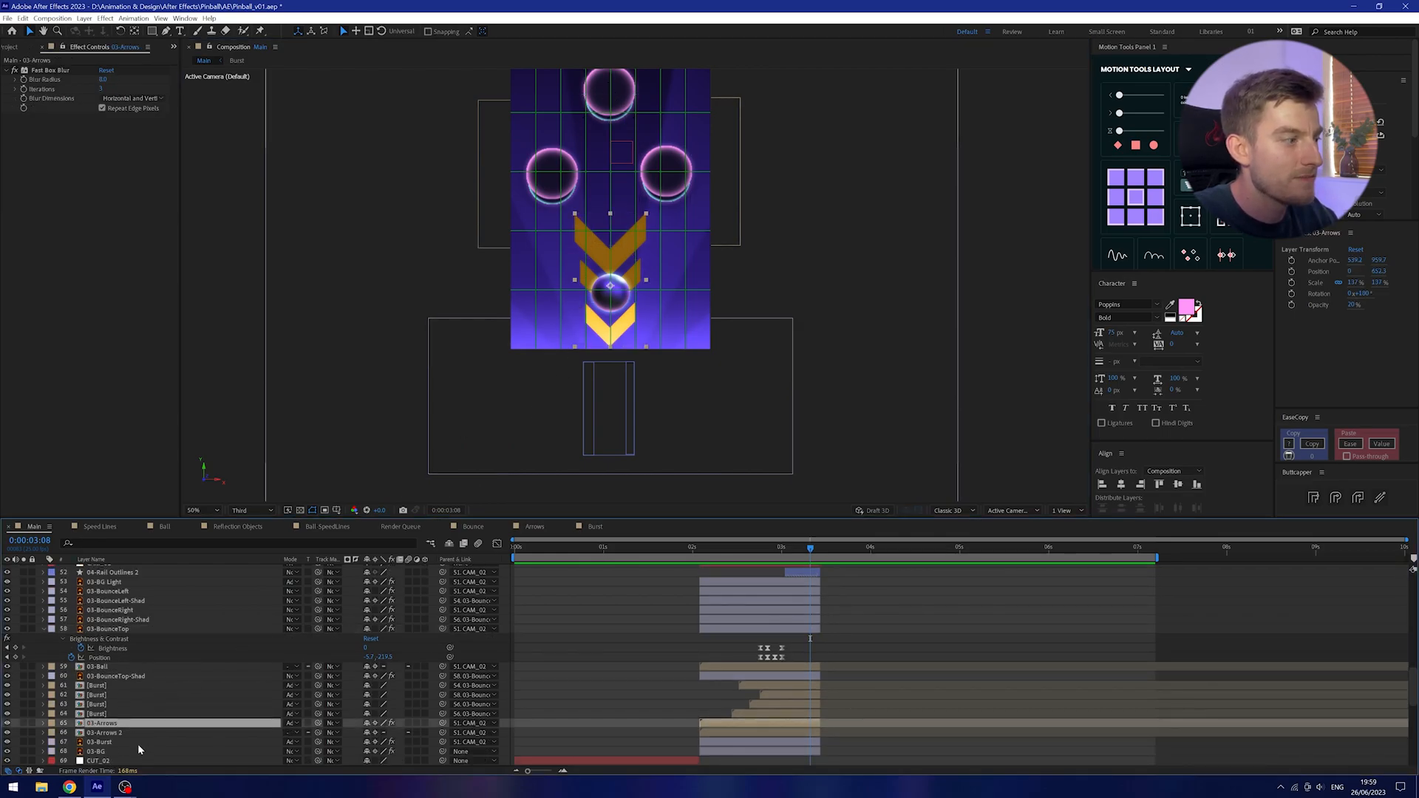
click(136, 732)
click(147, 724)
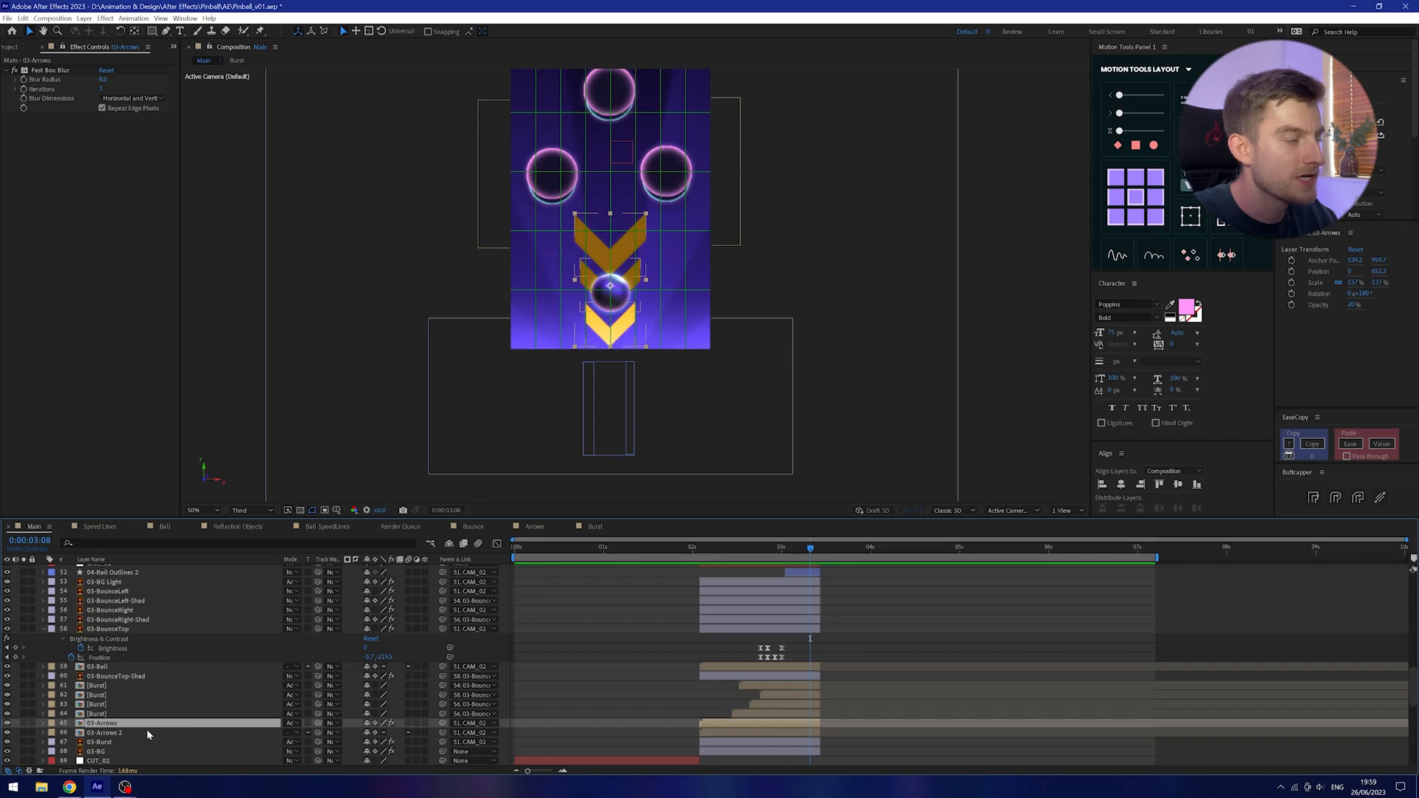
double_click(145, 724)
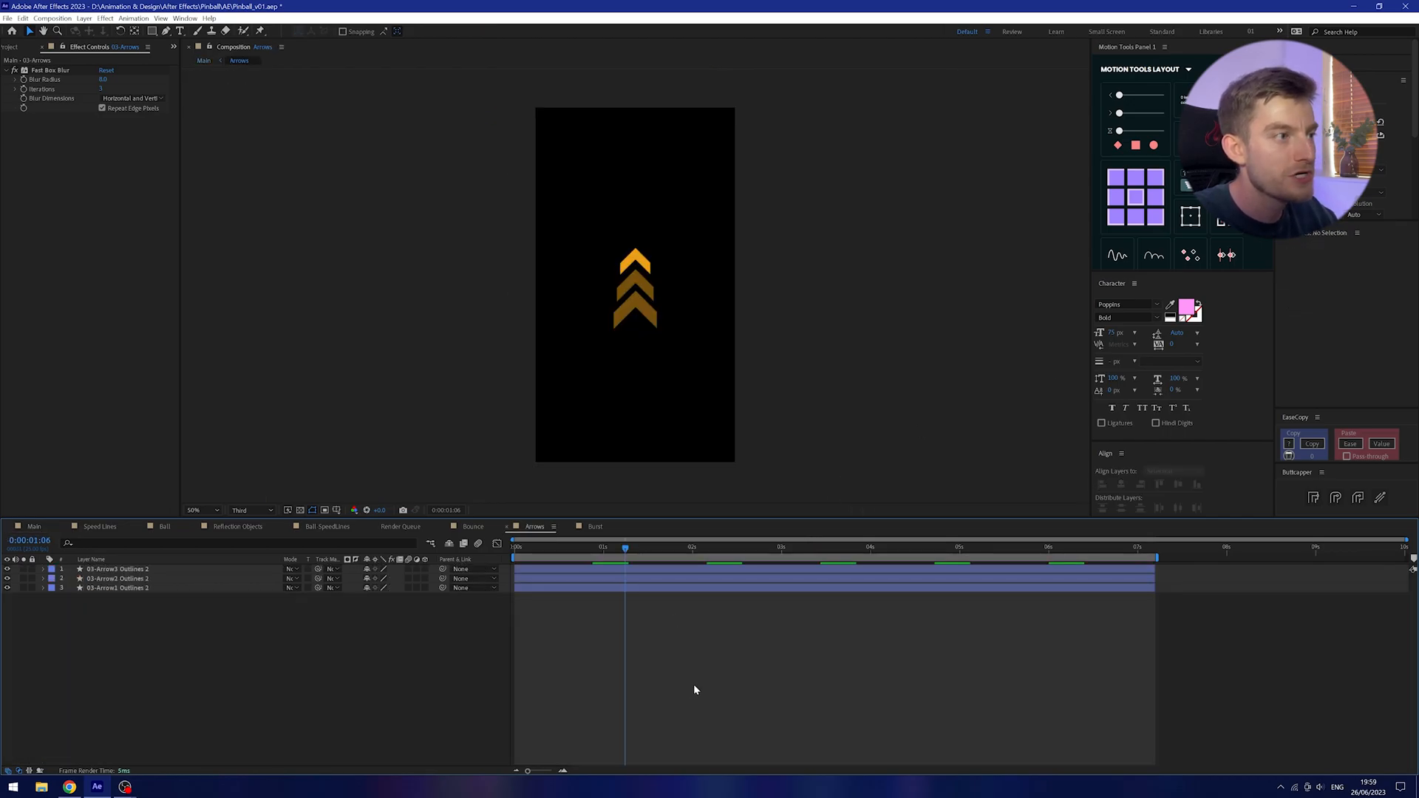
Reveal the Color keyframes and loopOut('cycle') expressions on all three arrow layers and scrub through the cycle.
key(ctrl+a)
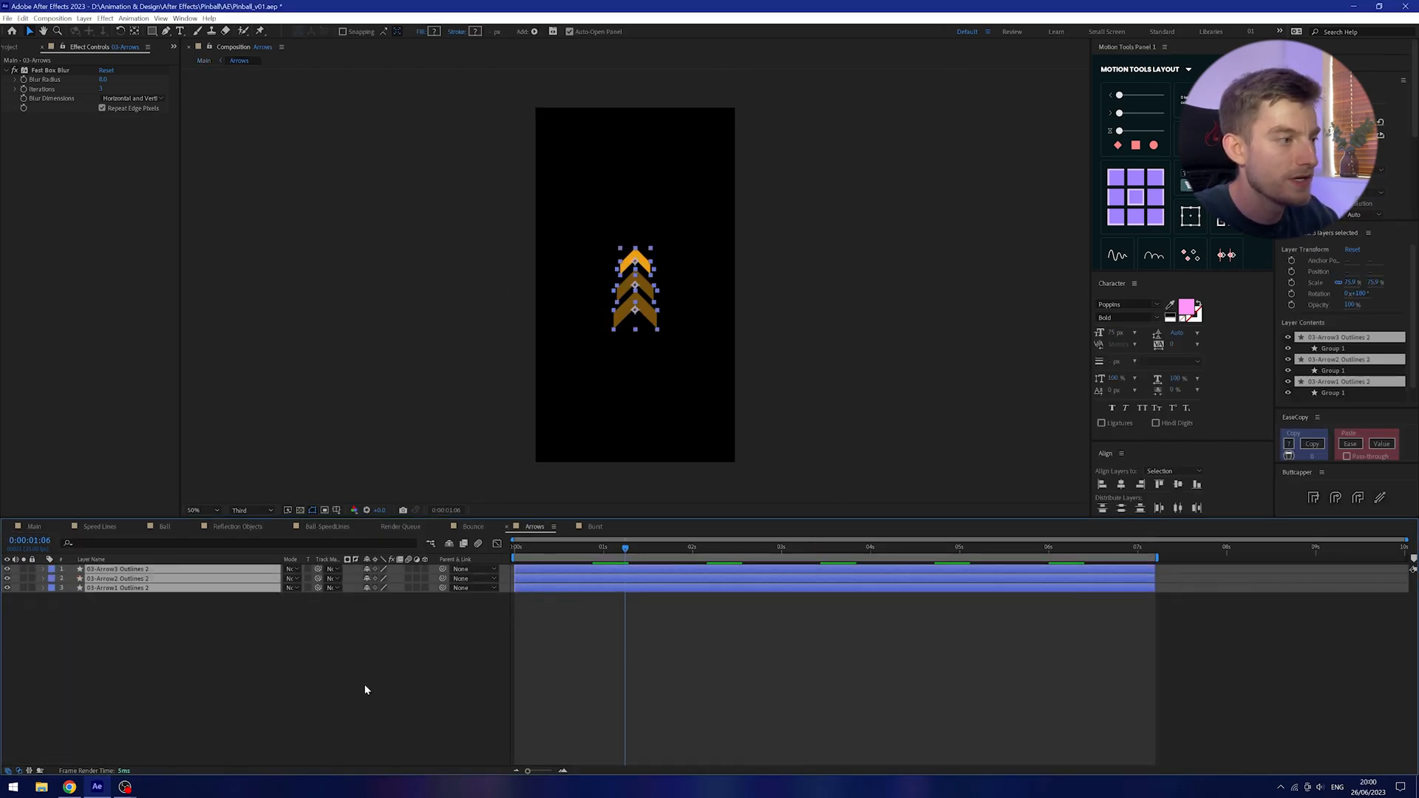
key(u)
click(668, 688)
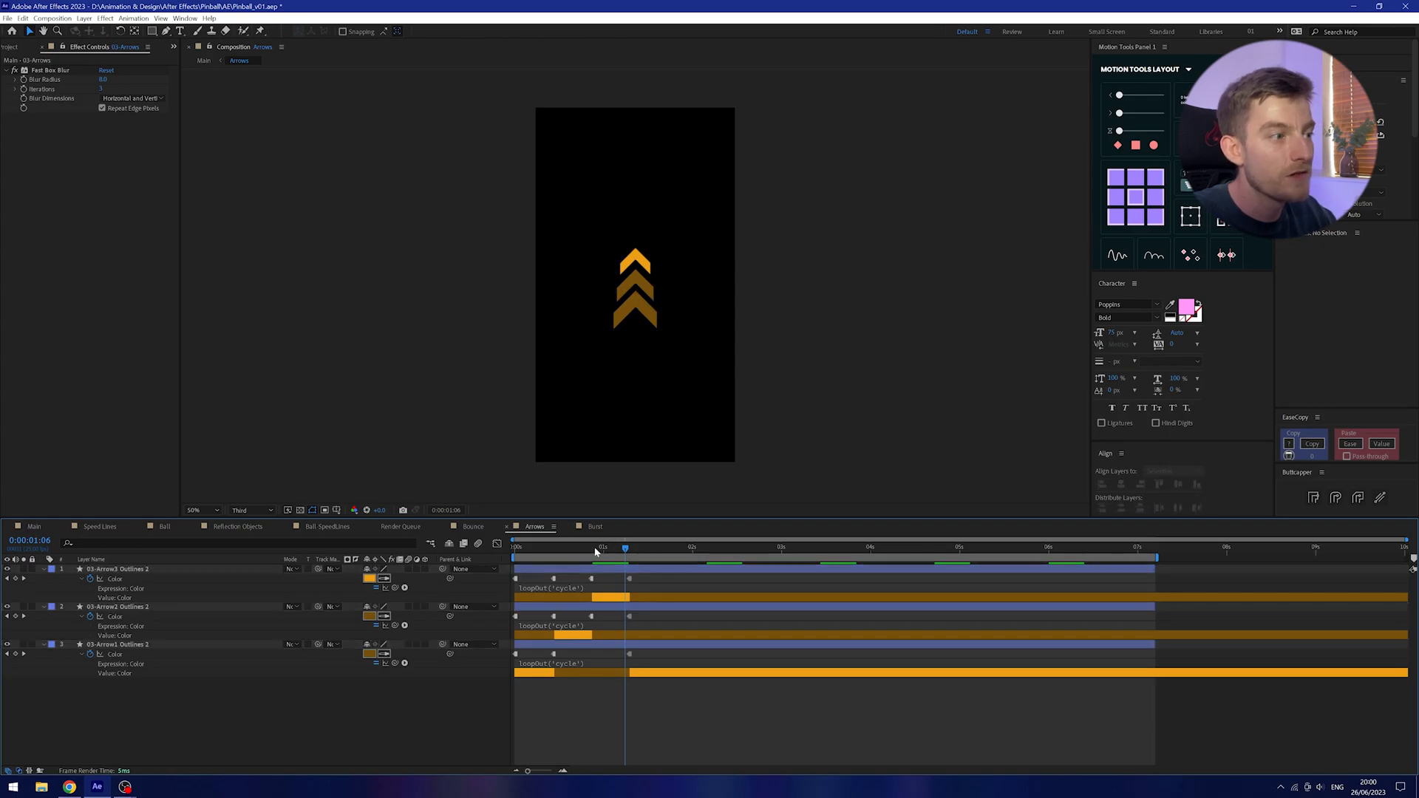
drag(546, 555, 566, 577)
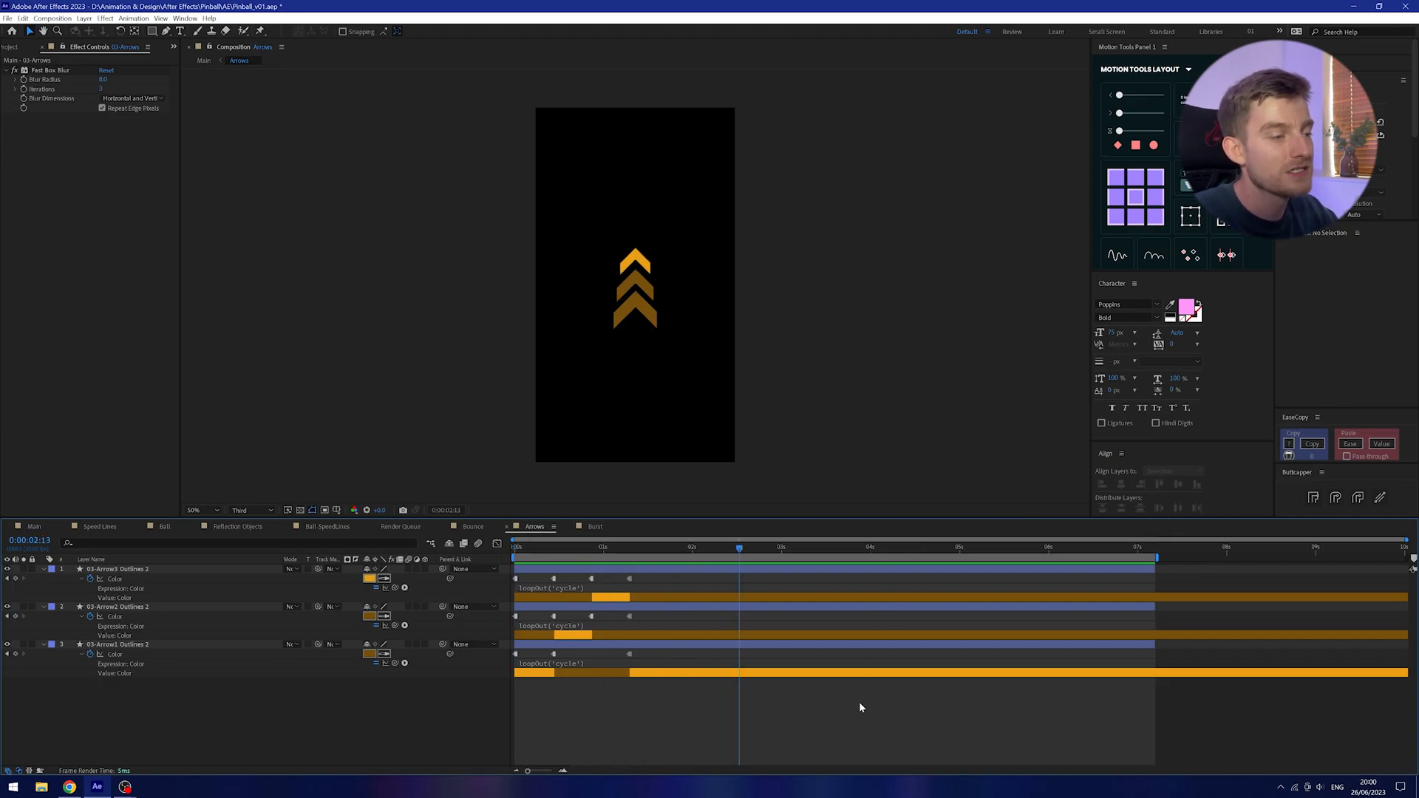
Return to the Main composition and go to 0:00:03:08 to view the arrows in the bumper scene.
key(Tab)
click(799, 698)
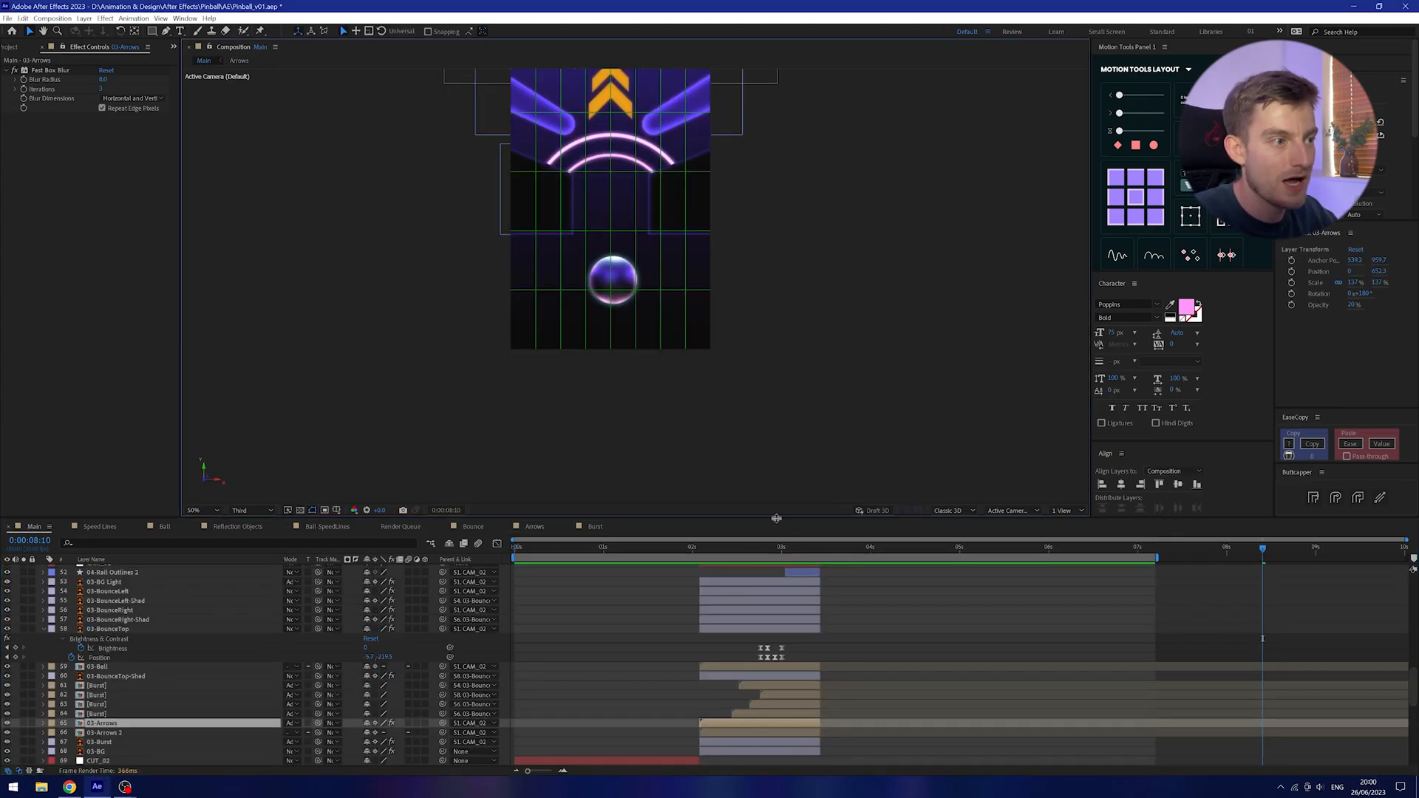
mouse_move(787, 553)
mouse_down()
mouse_move(843, 584)
mouse_move(810, 562)
mouse_up()
scroll(850, 588, up, 4)
scroll(817, 629, down, 3)
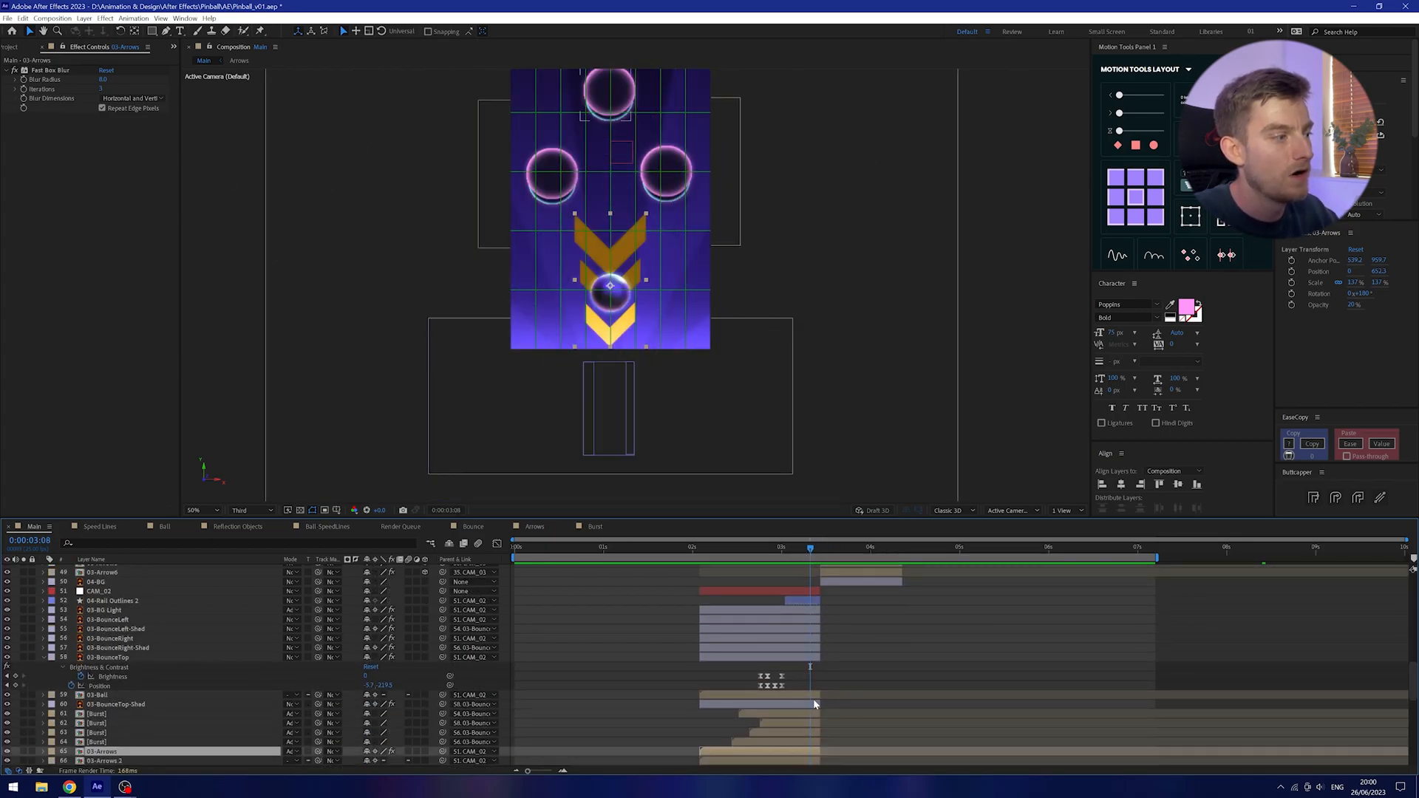
scroll(814, 704, down, 1)
scroll(818, 722, up, 2)
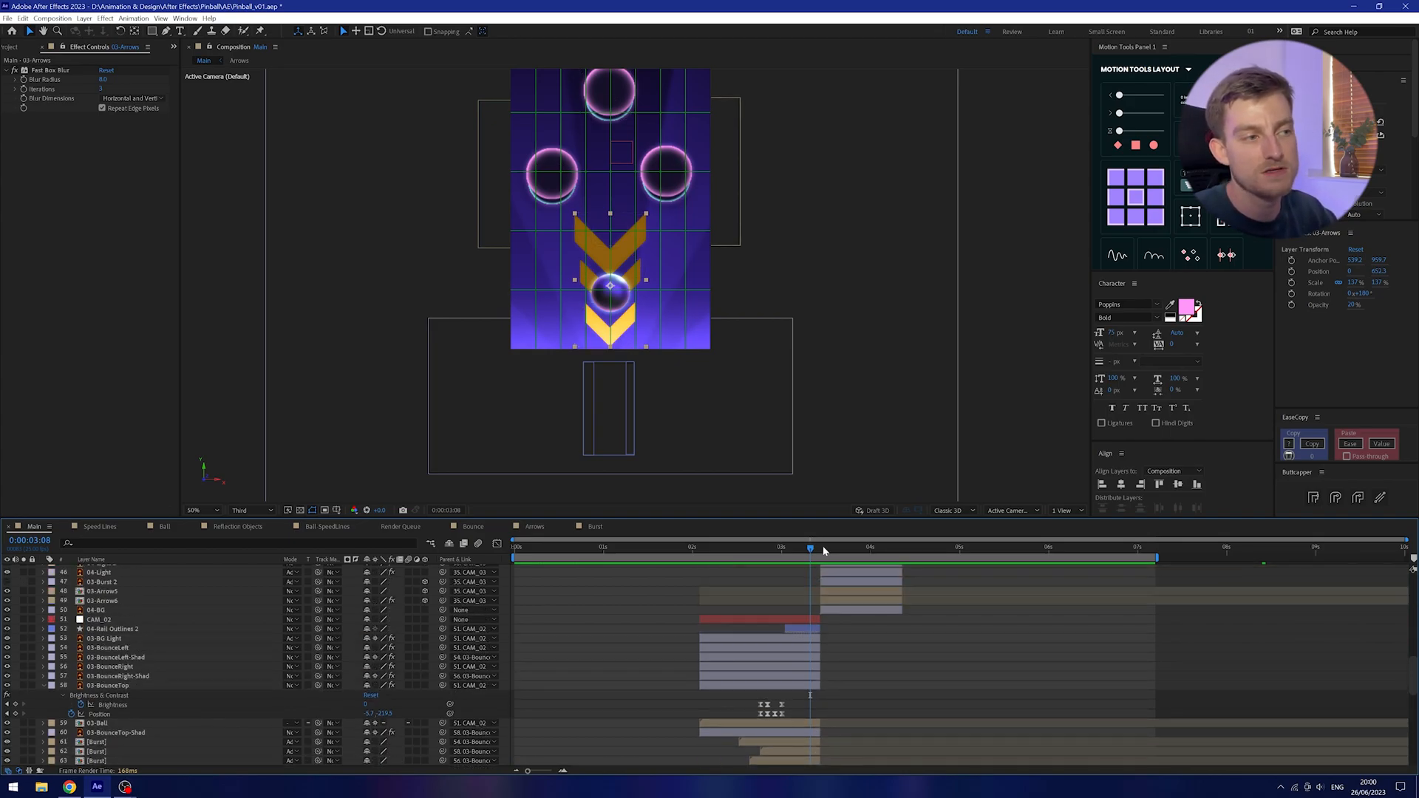
Scrub from the rail scene at 0:00:03:15 to 0:00:06:07 to see the arrows reused in the flipper scene.
click(828, 549)
drag(829, 549, 835, 549)
scroll(938, 549, up, 3)
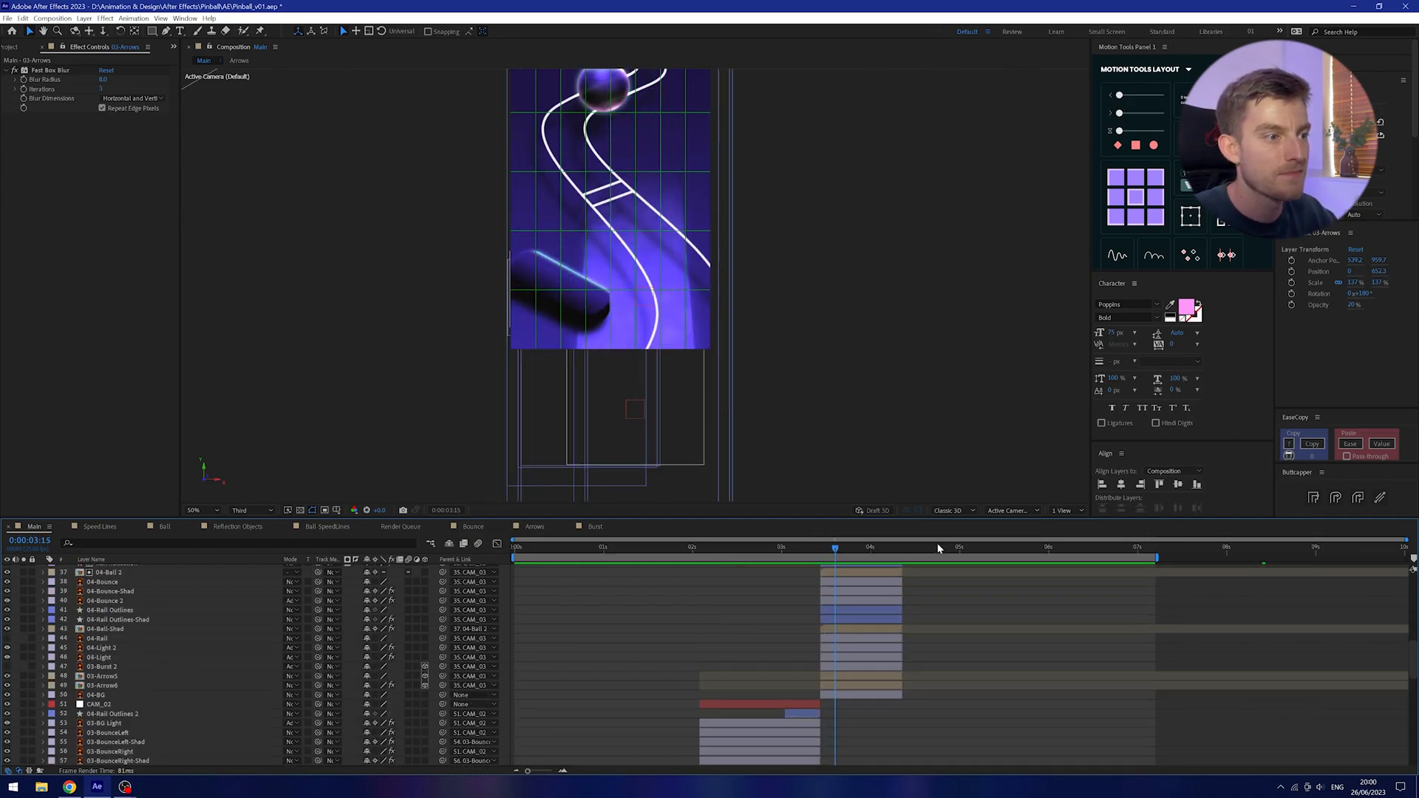
drag(922, 547, 1077, 551)
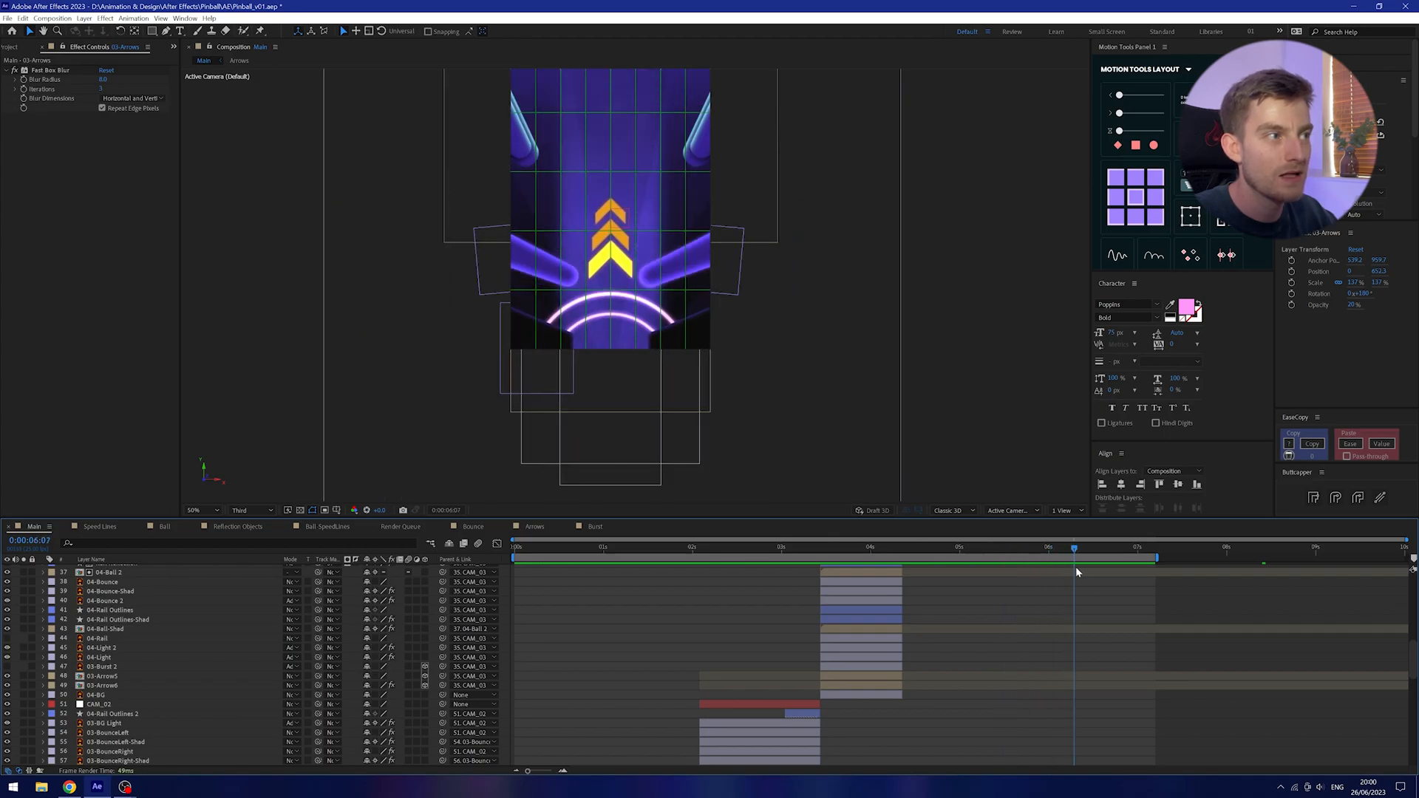
scroll(1070, 630, up, 4)
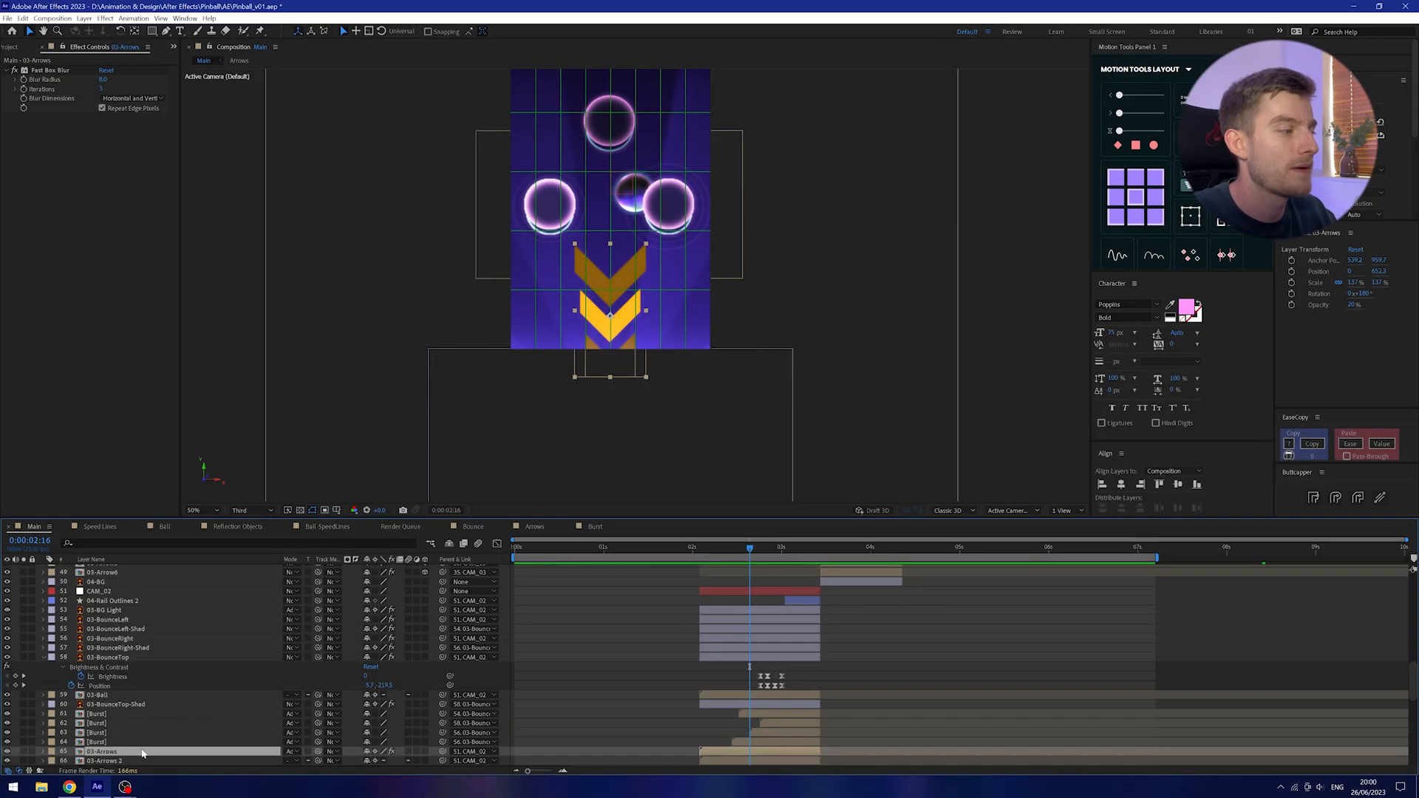
Reveal the 03-Ball layer's Position and Rotation keyframes, examine its bounces between the bumpers, and collapse them again.
click(100, 696)
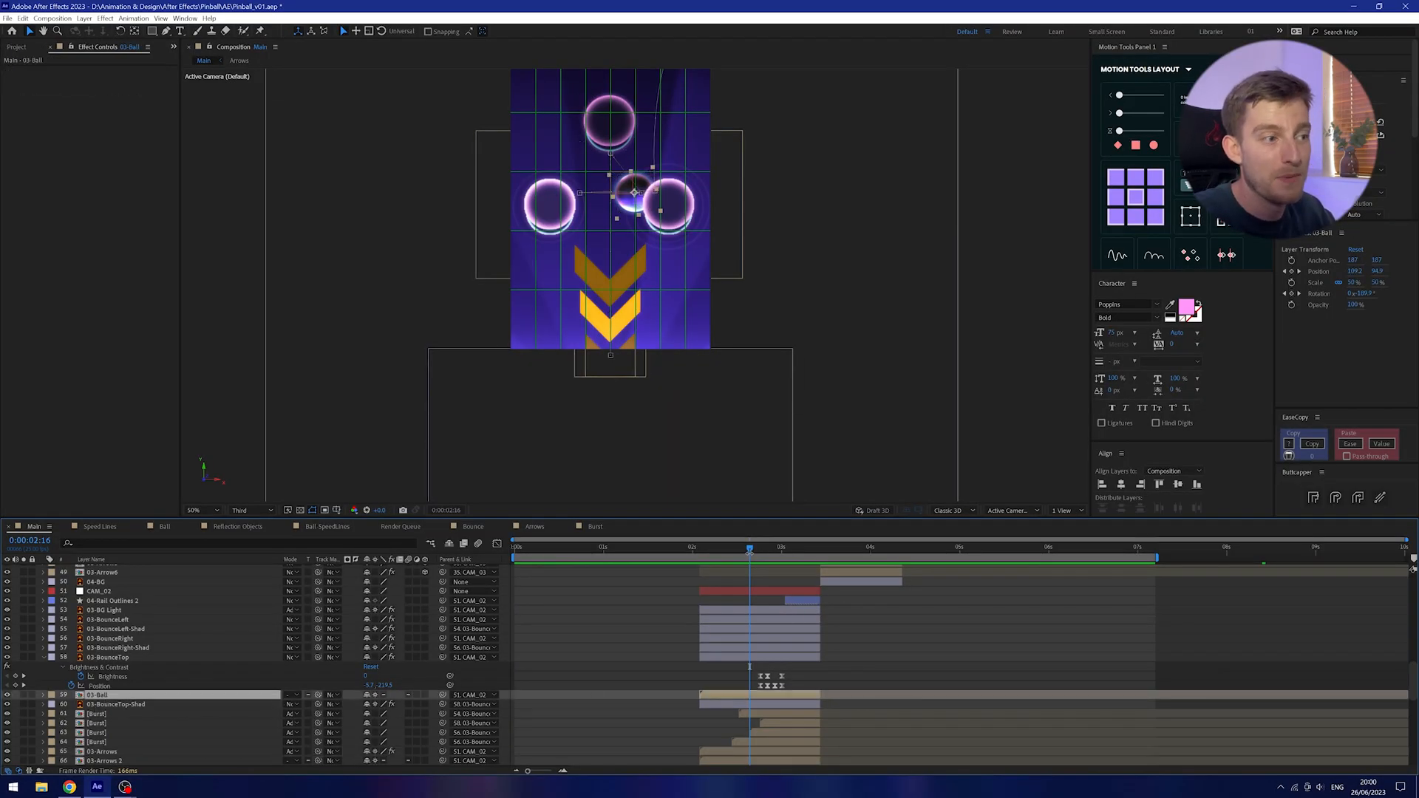
key(u)
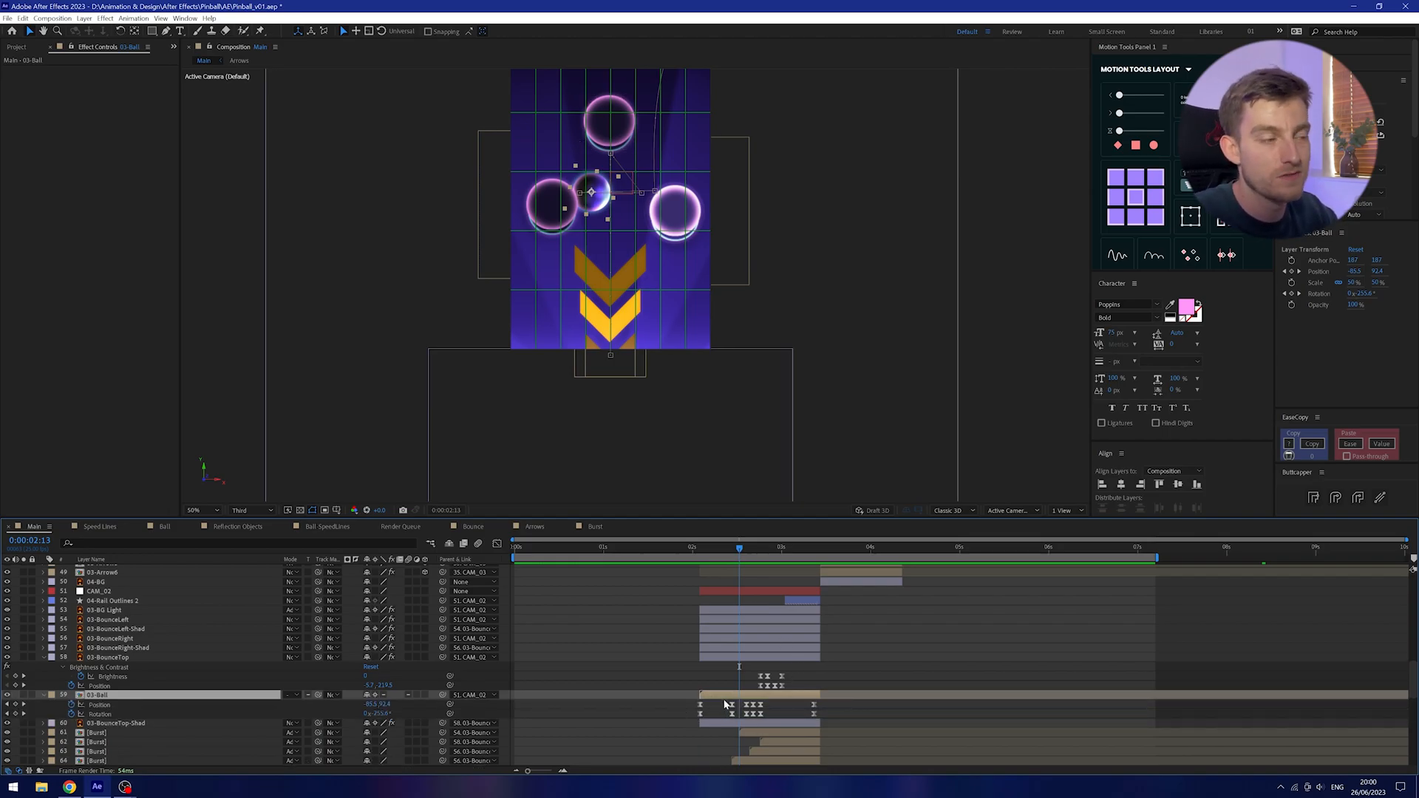
key(u)
Reveal the X and Y Position keyframes of the CAM_02 null and scrub through its move to 0:00:03:12.
click(738, 592)
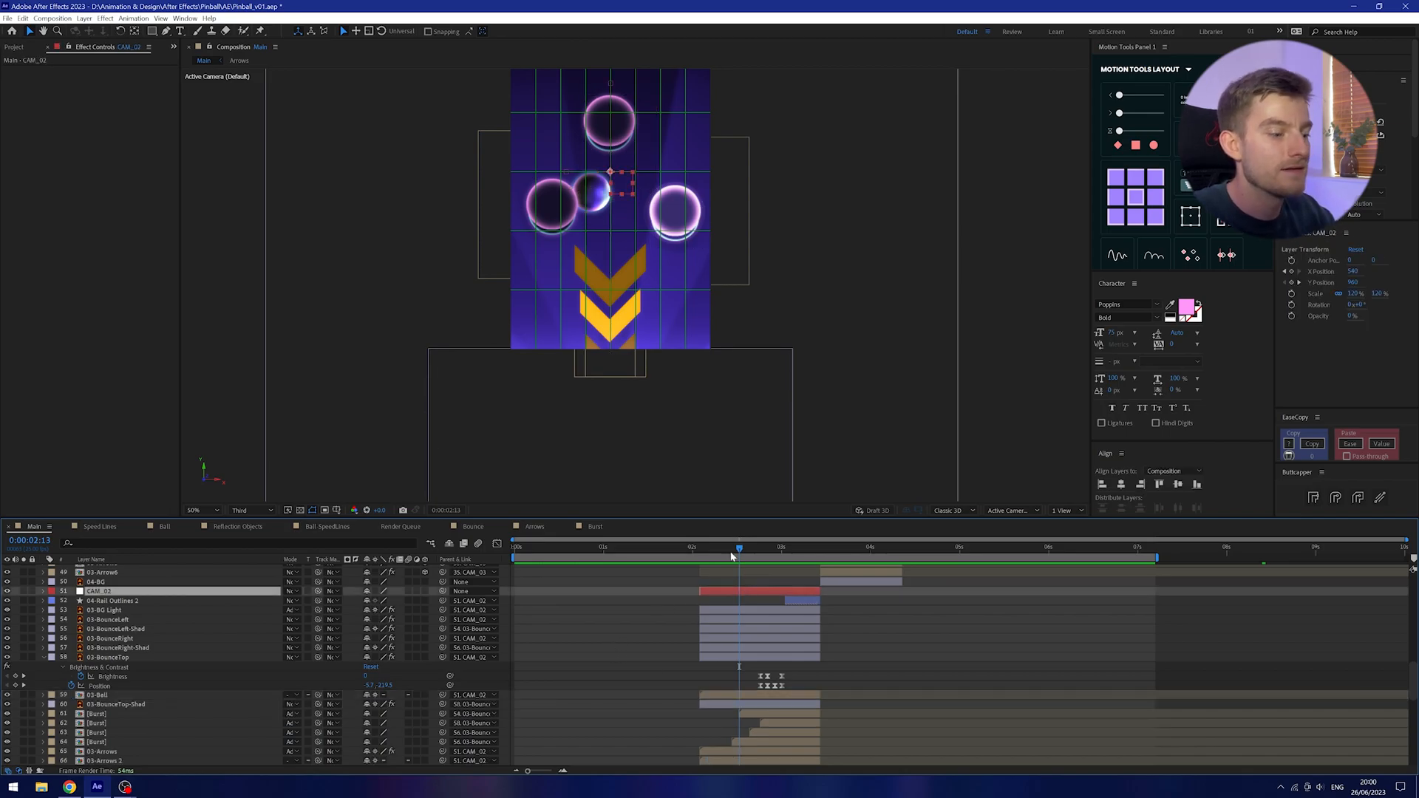
key(u)
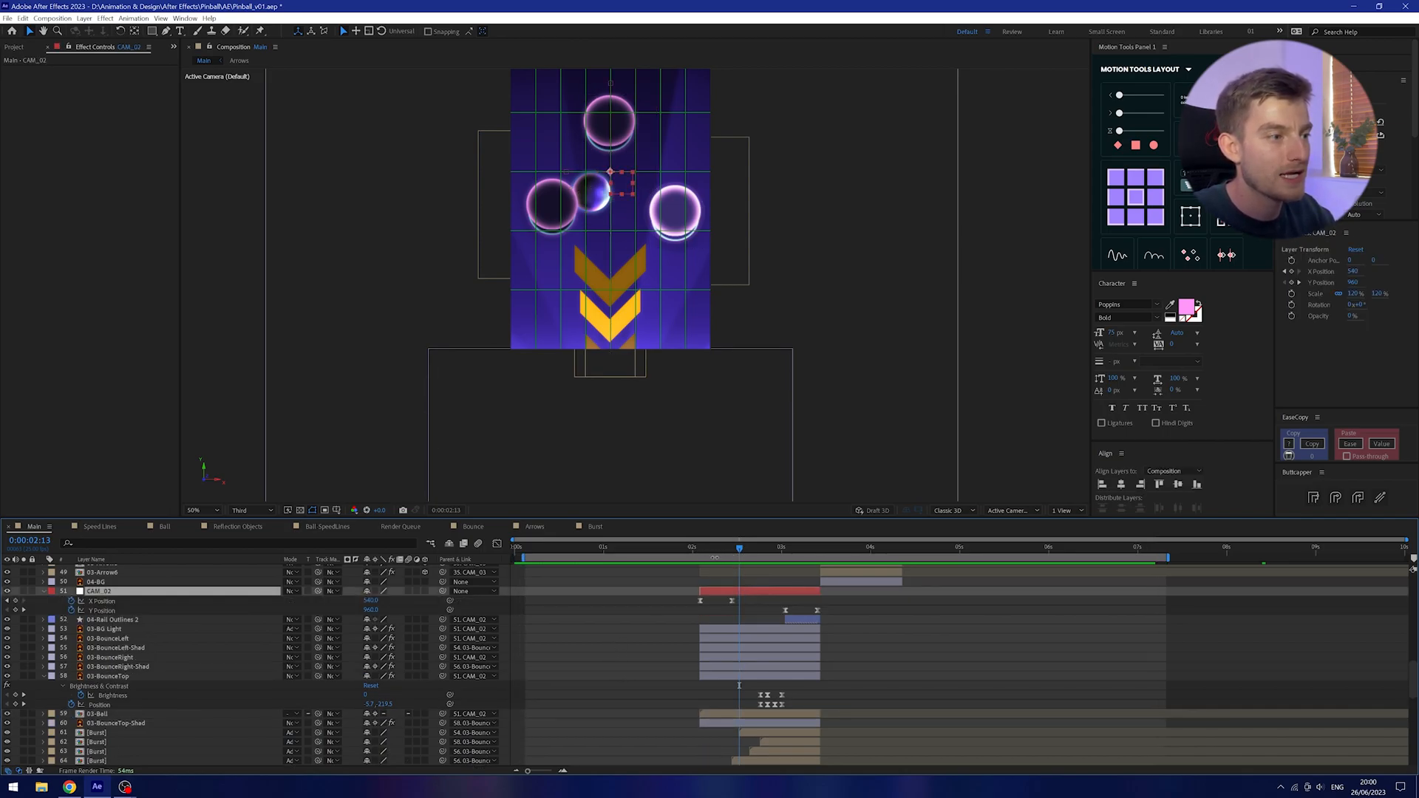
drag(702, 554, 826, 595)
scroll(856, 614, up, 3)
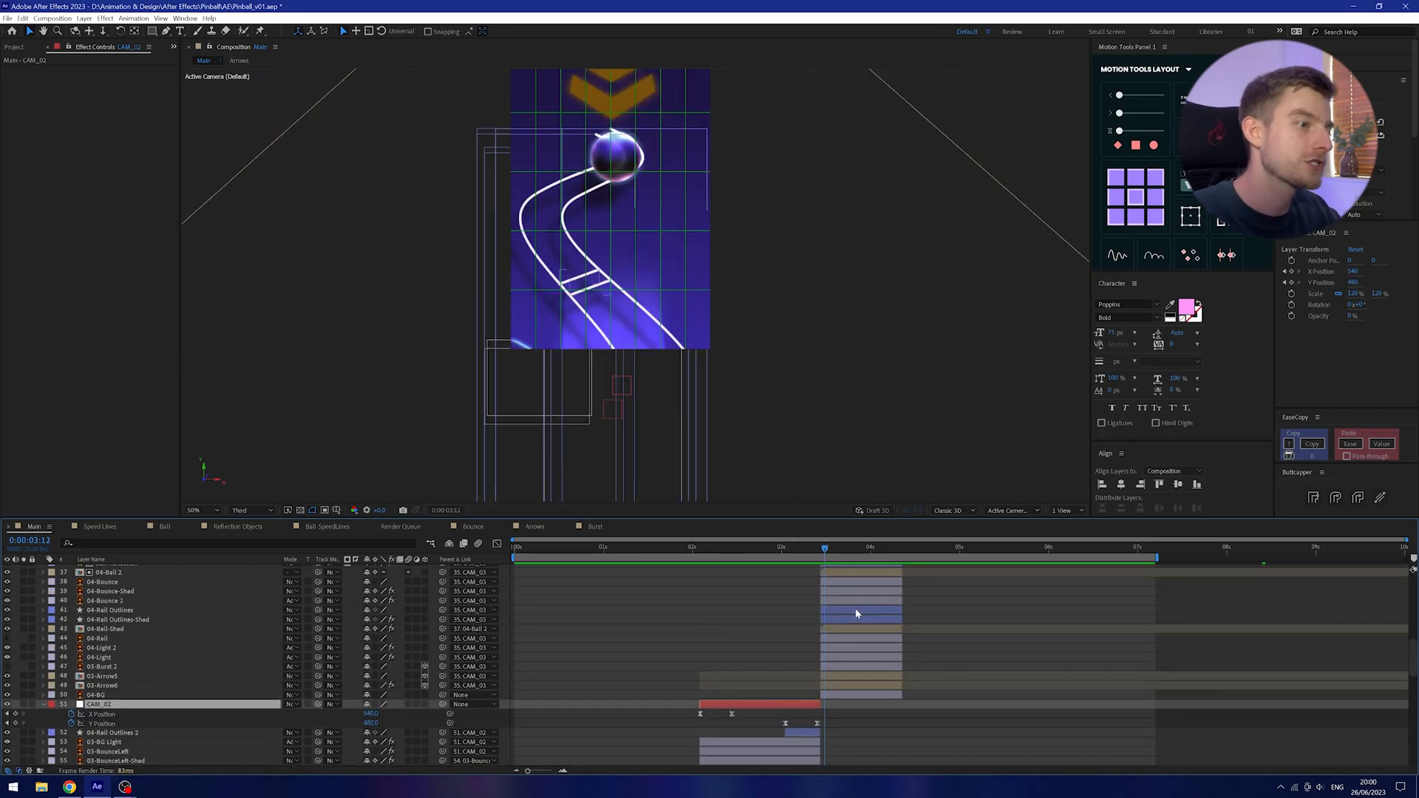
Reveal the Position keyframes of CAM_03 and CAM_03_SWAY and scrub the rail scene to 0:00:03:24.
scroll(833, 613, up, 2)
click(854, 611)
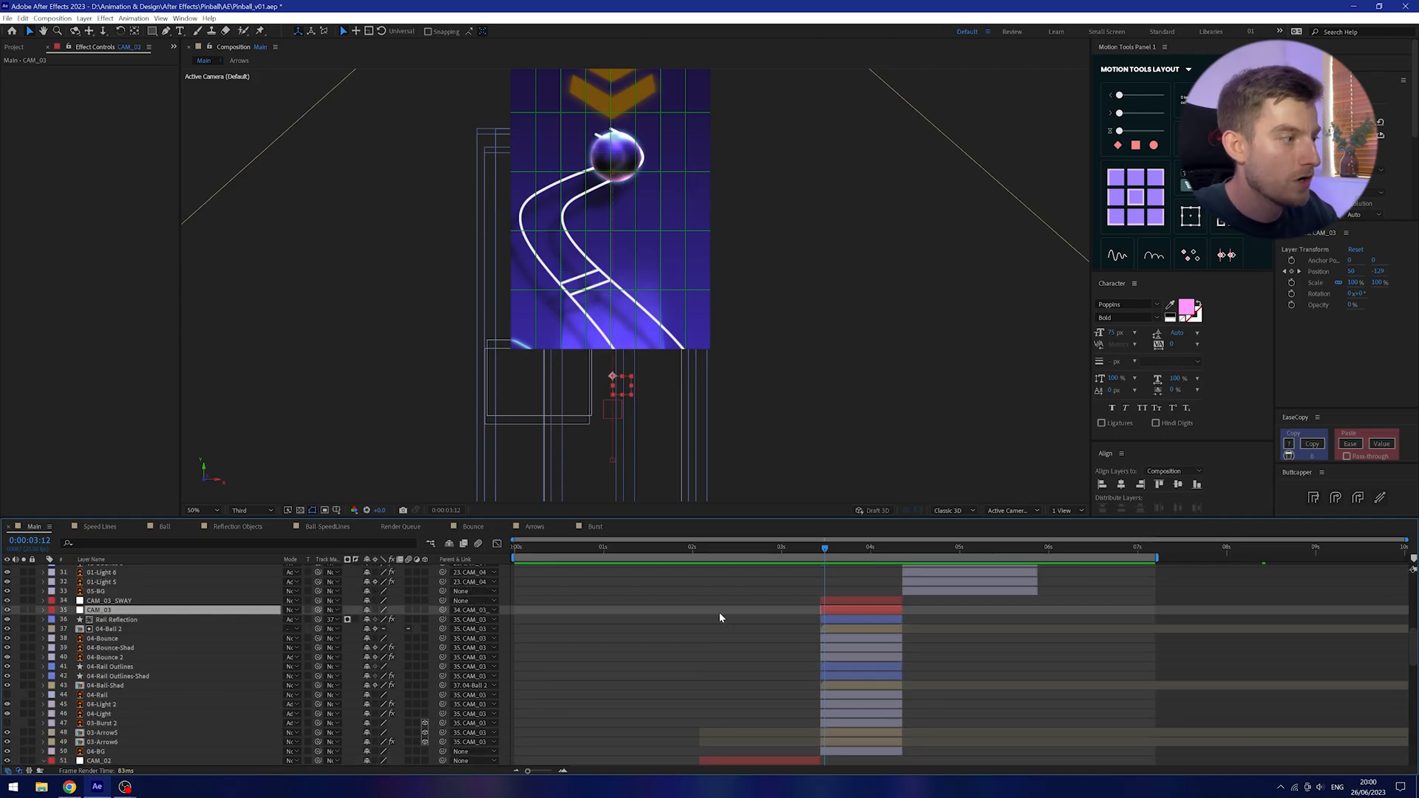
key(u)
click(862, 601)
key(u)
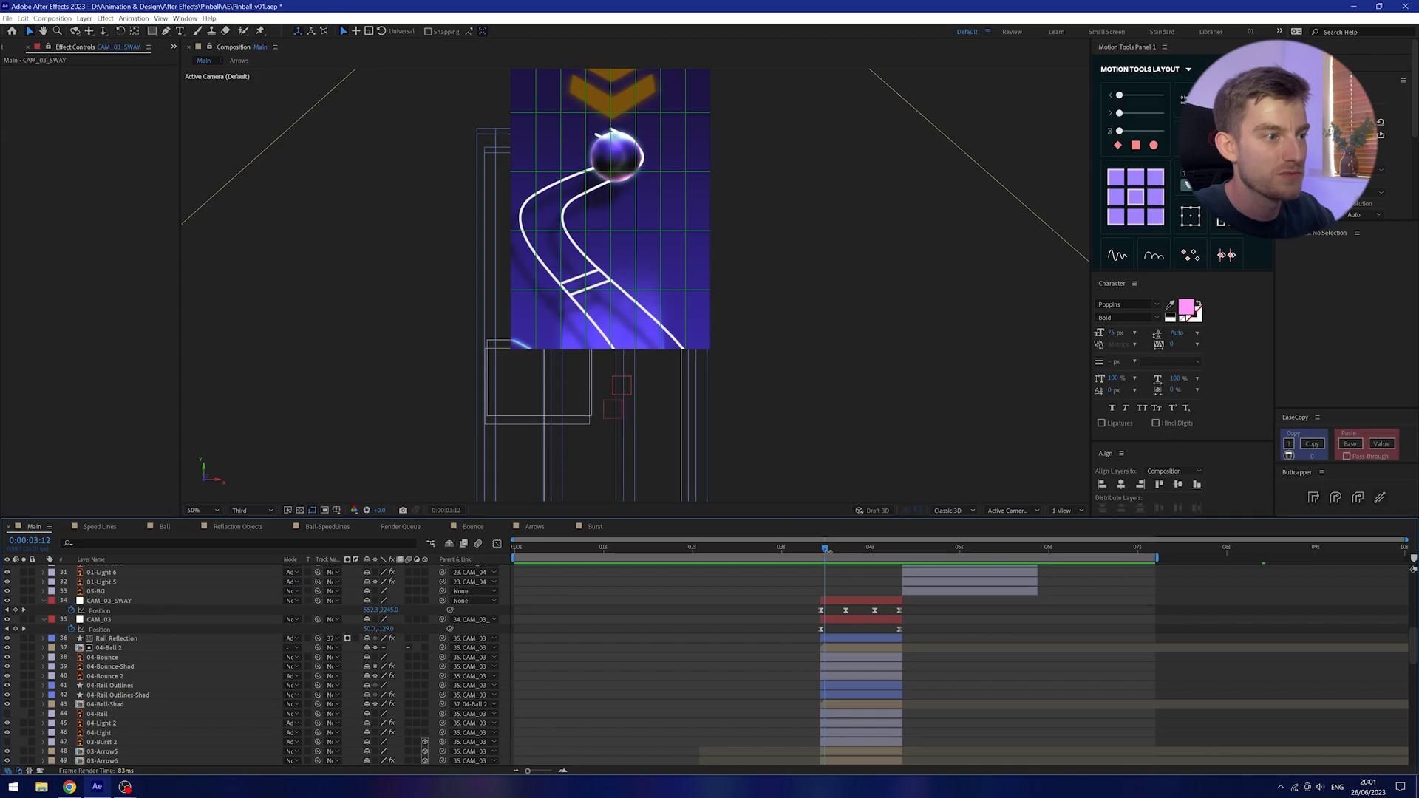
drag(826, 601, 880, 601)
mouse_move(865, 553)
mouse_down()
mouse_move(828, 555)
mouse_move(869, 564)
mouse_up()
click(11, 598)
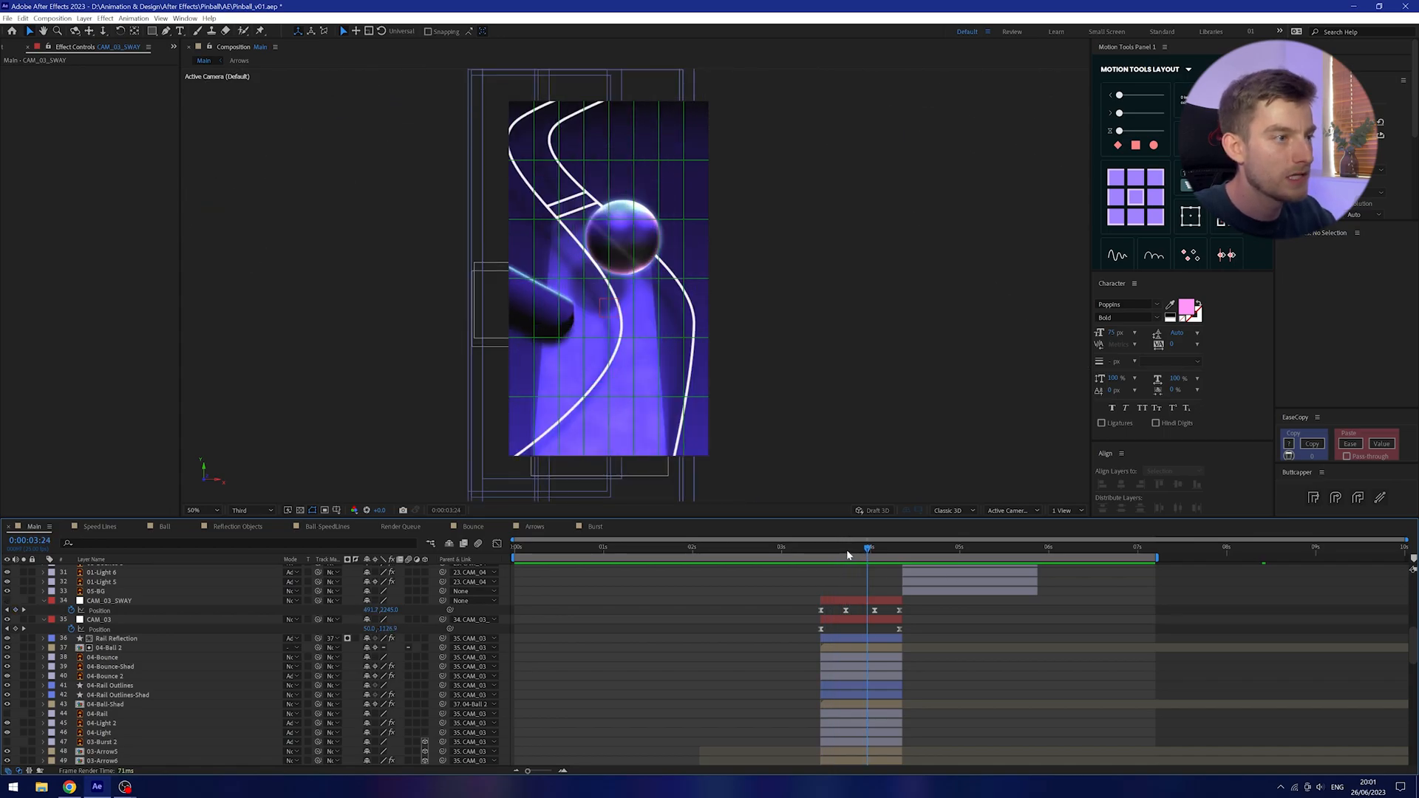
Set CAM_03's parent to None and preview the rail scene from 0:00:03:11 without the sway.
click(848, 554)
click(479, 621)
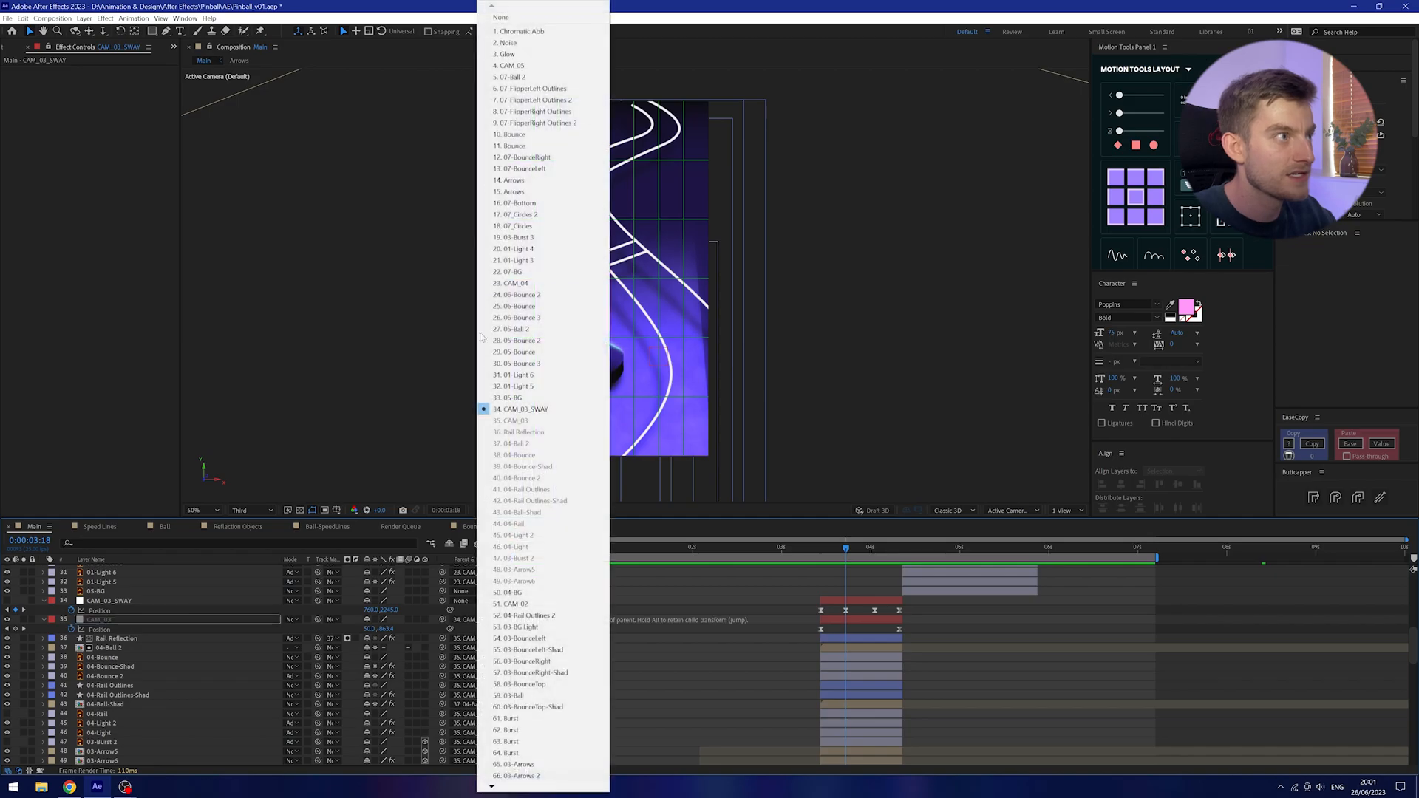
click(518, 11)
click(821, 550)
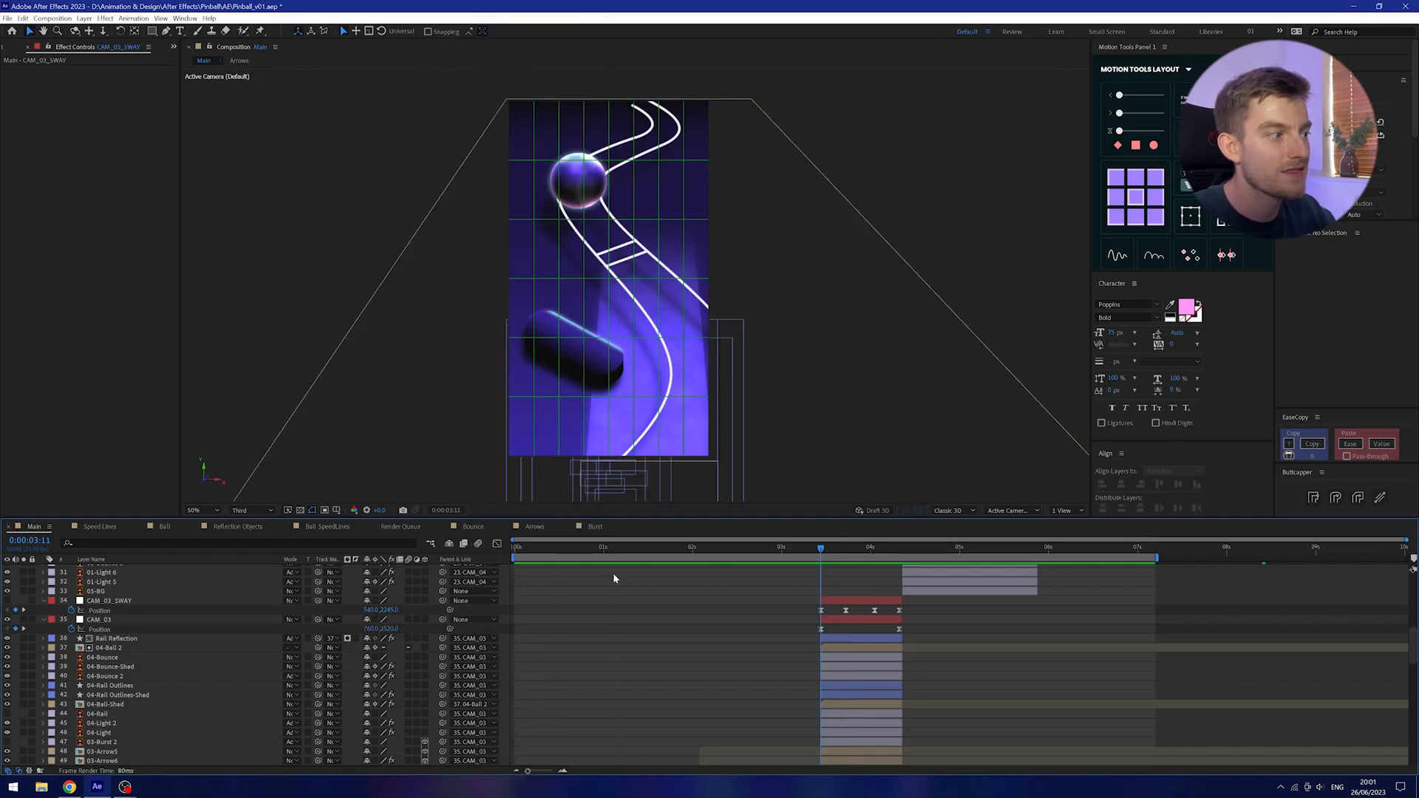
click(139, 621)
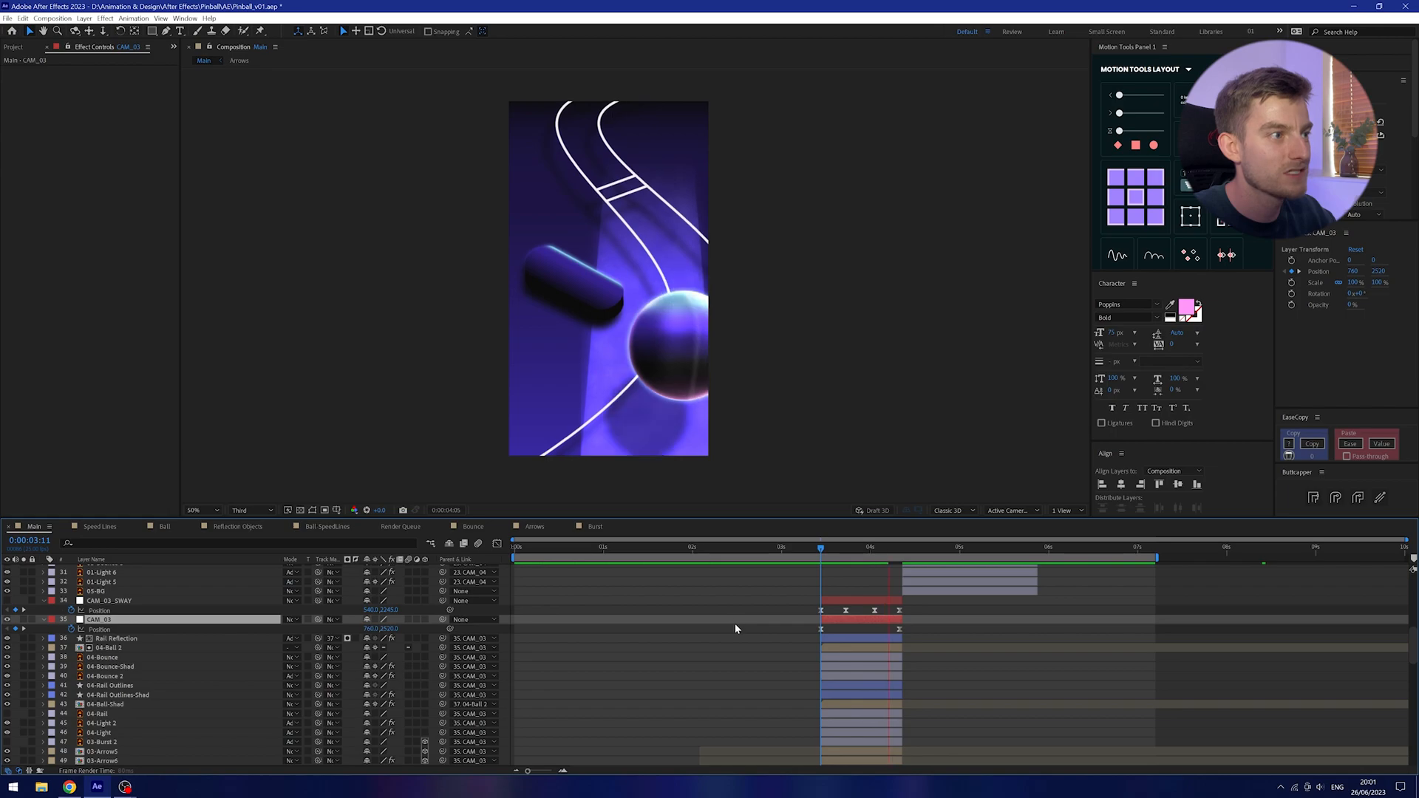
key(space)
click(822, 549)
Undo the parent change on CAM_03 and preview the rail scene with the sway from its start.
key(ctrl+z)
drag(826, 552, 821, 550)
key(space)
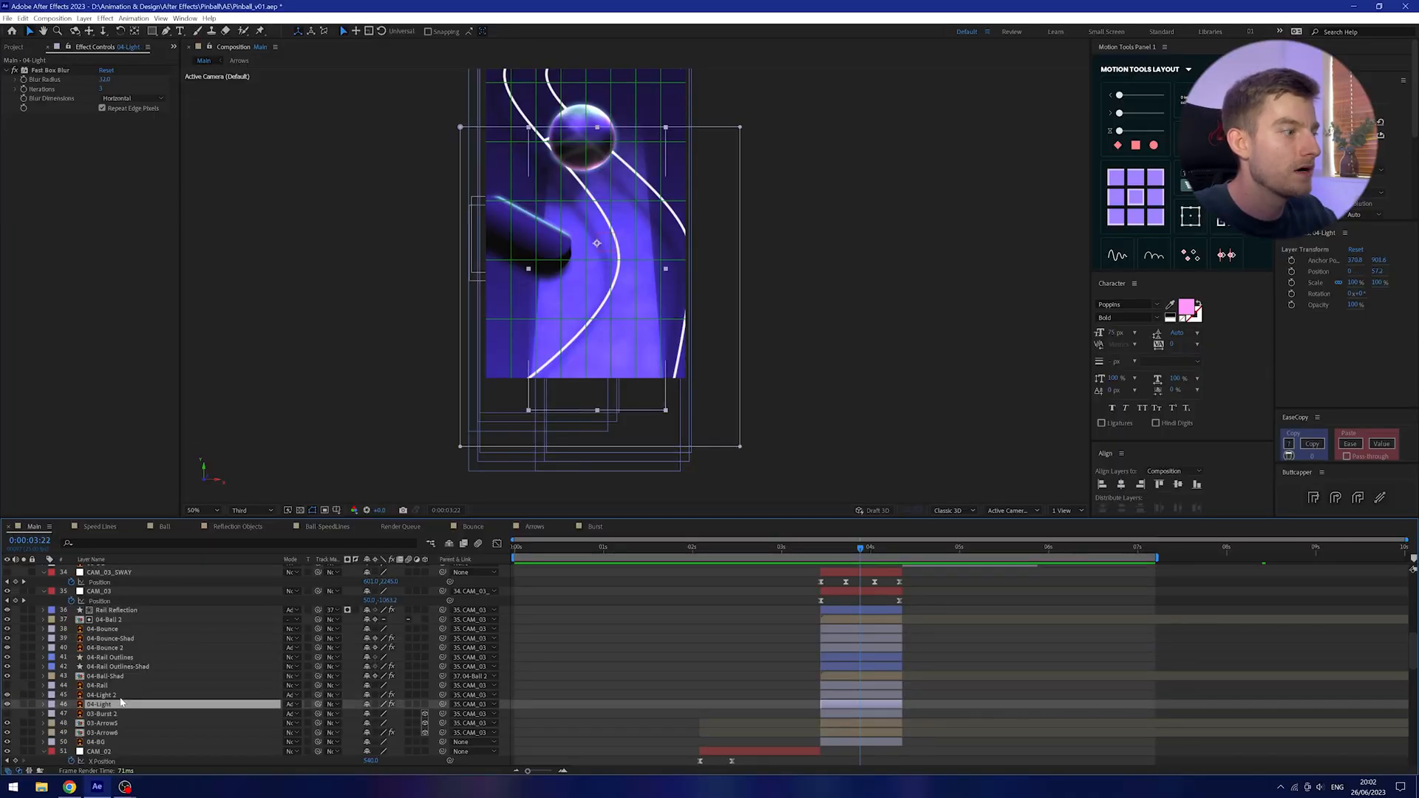
Hide and show the 04-Light 2 layer to compare the beam, and check the Fast Box Blur on 04-Light.
click(121, 696)
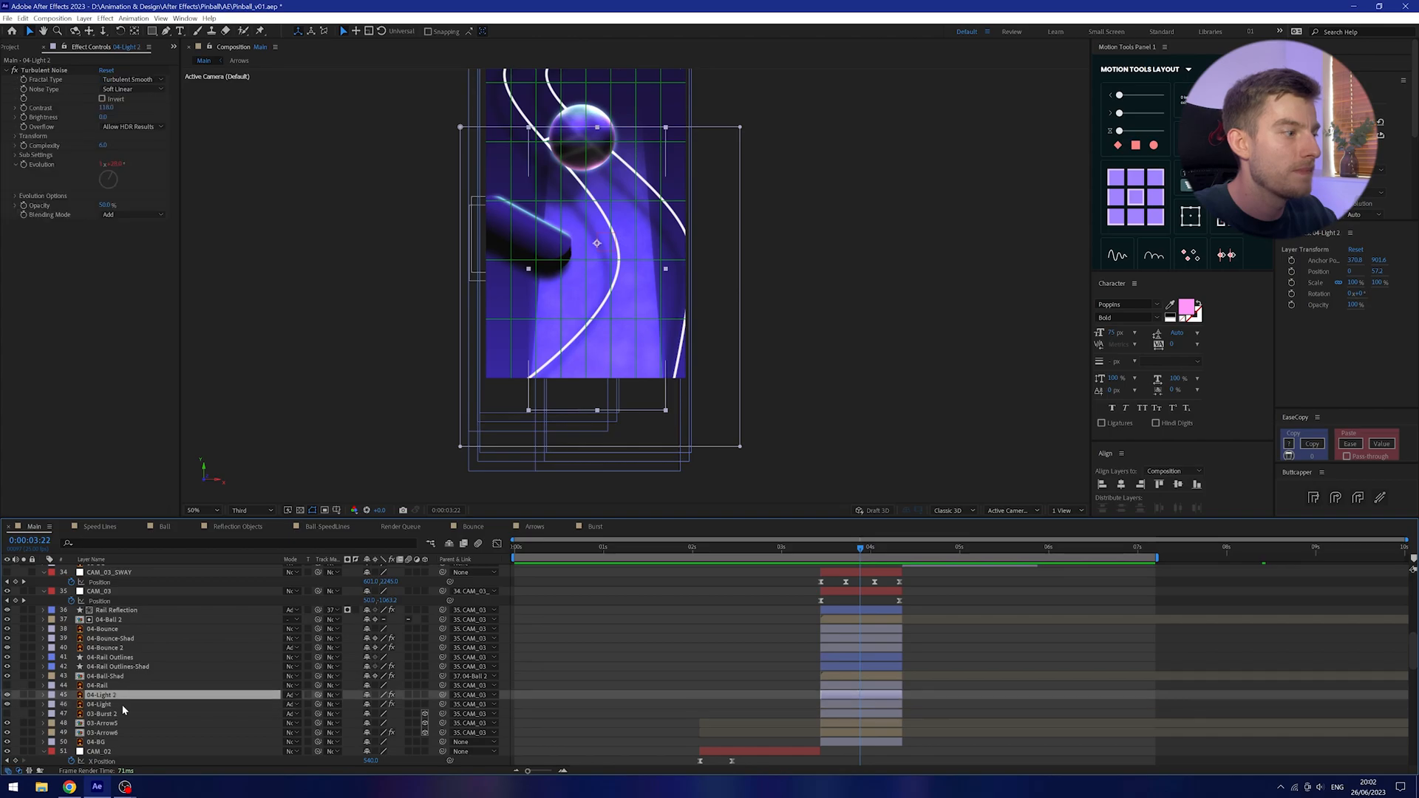
click(7, 695)
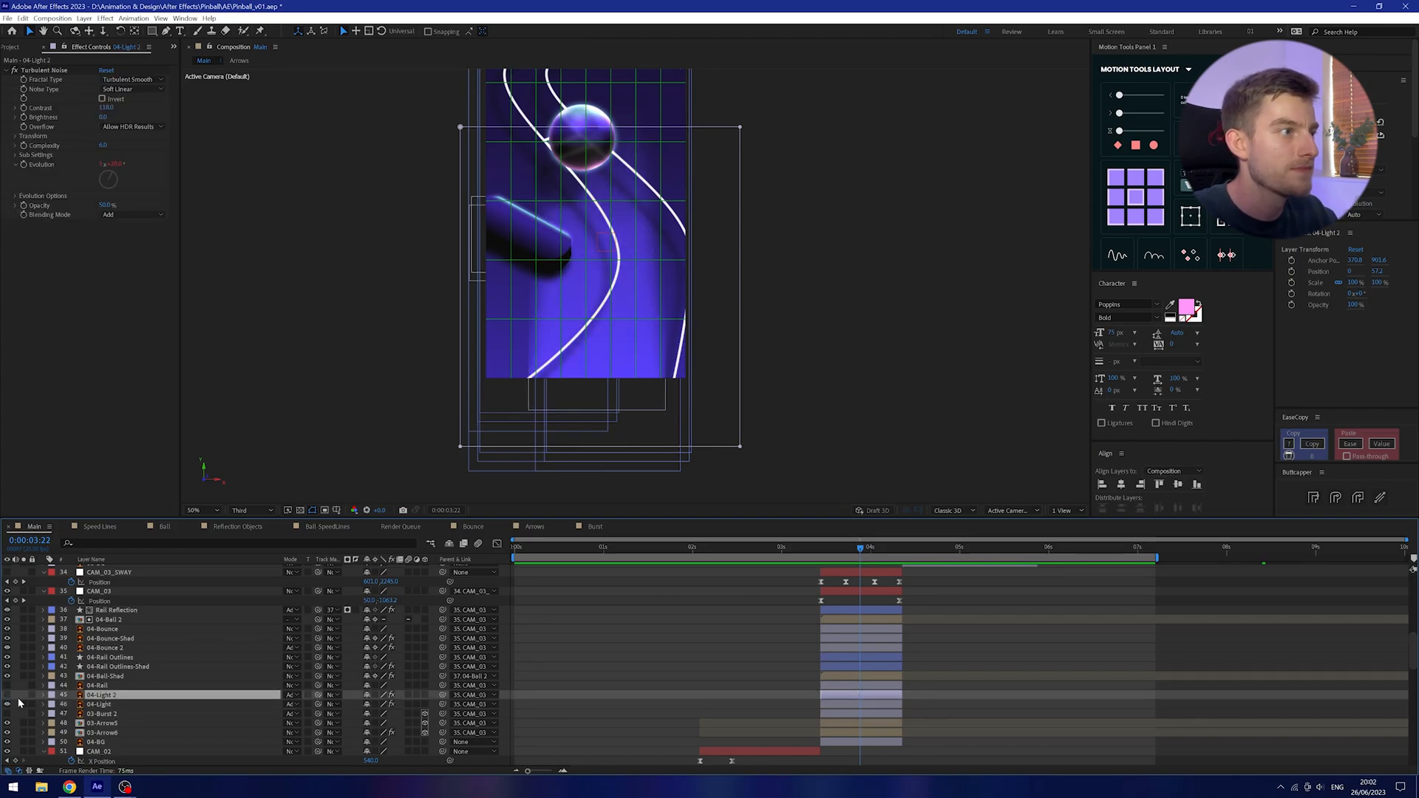
click(112, 704)
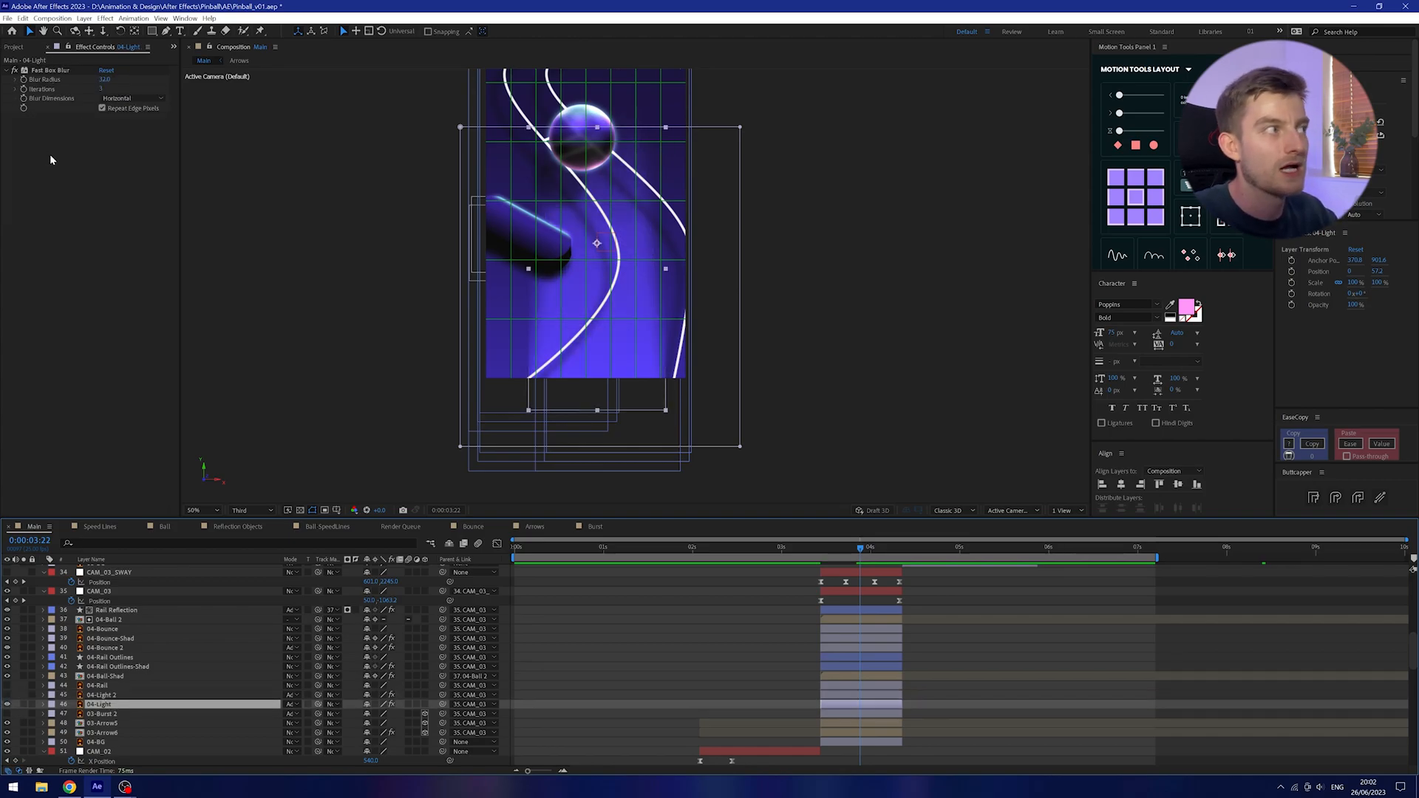
click(8, 696)
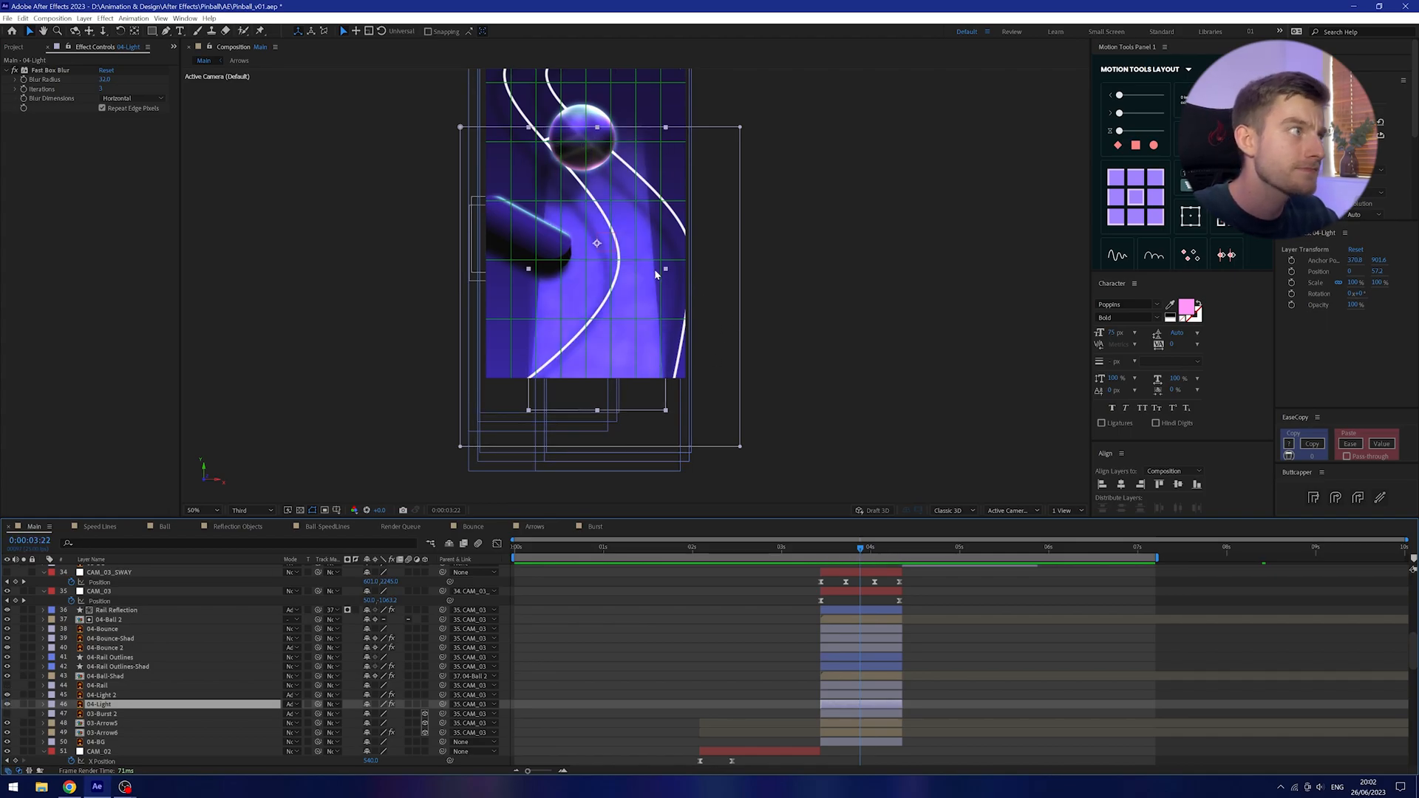
Select the 04-Light 2 layer and examine its Turbulent Noise texture in the light beam up close.
click(112, 695)
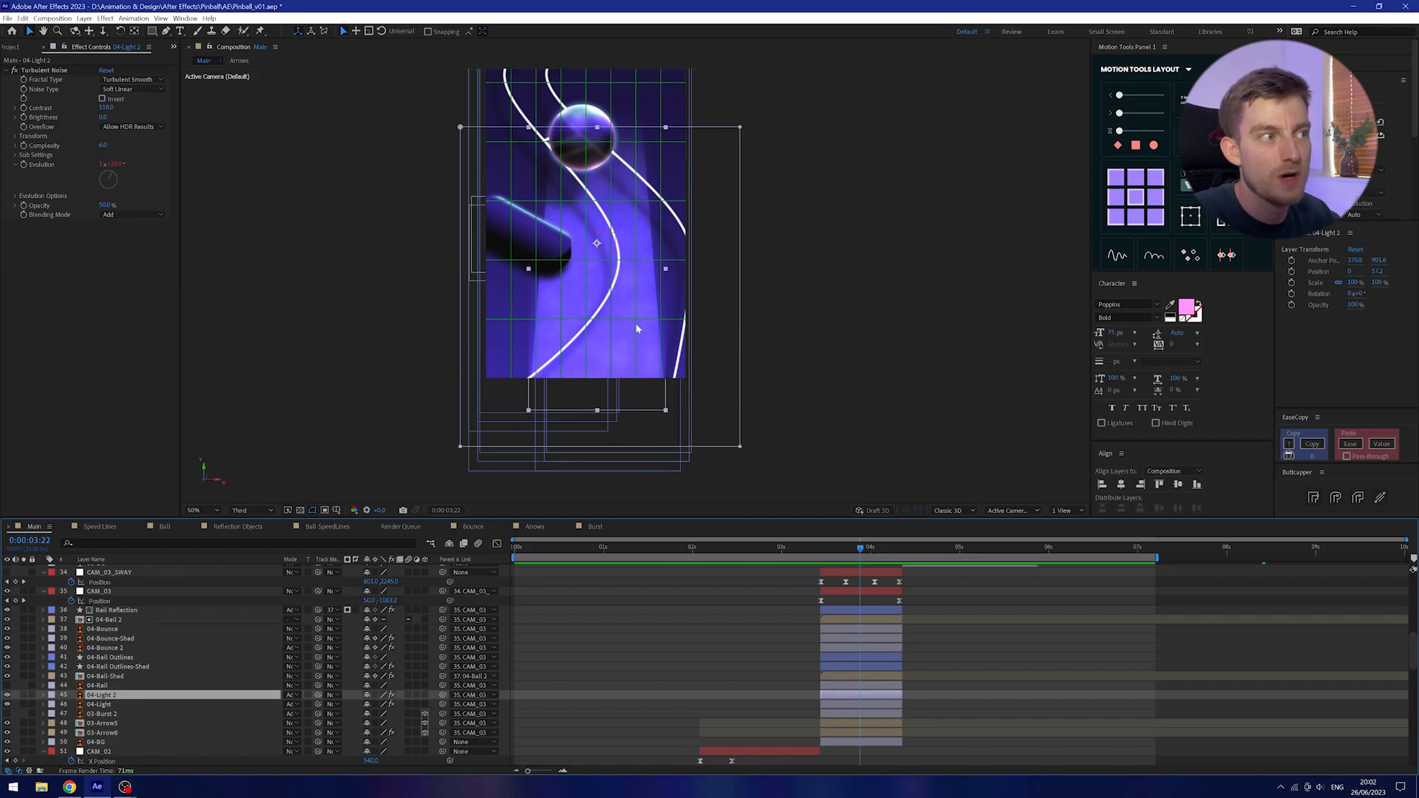
scroll(629, 344, up, 3)
scroll(518, 295, down, 1)
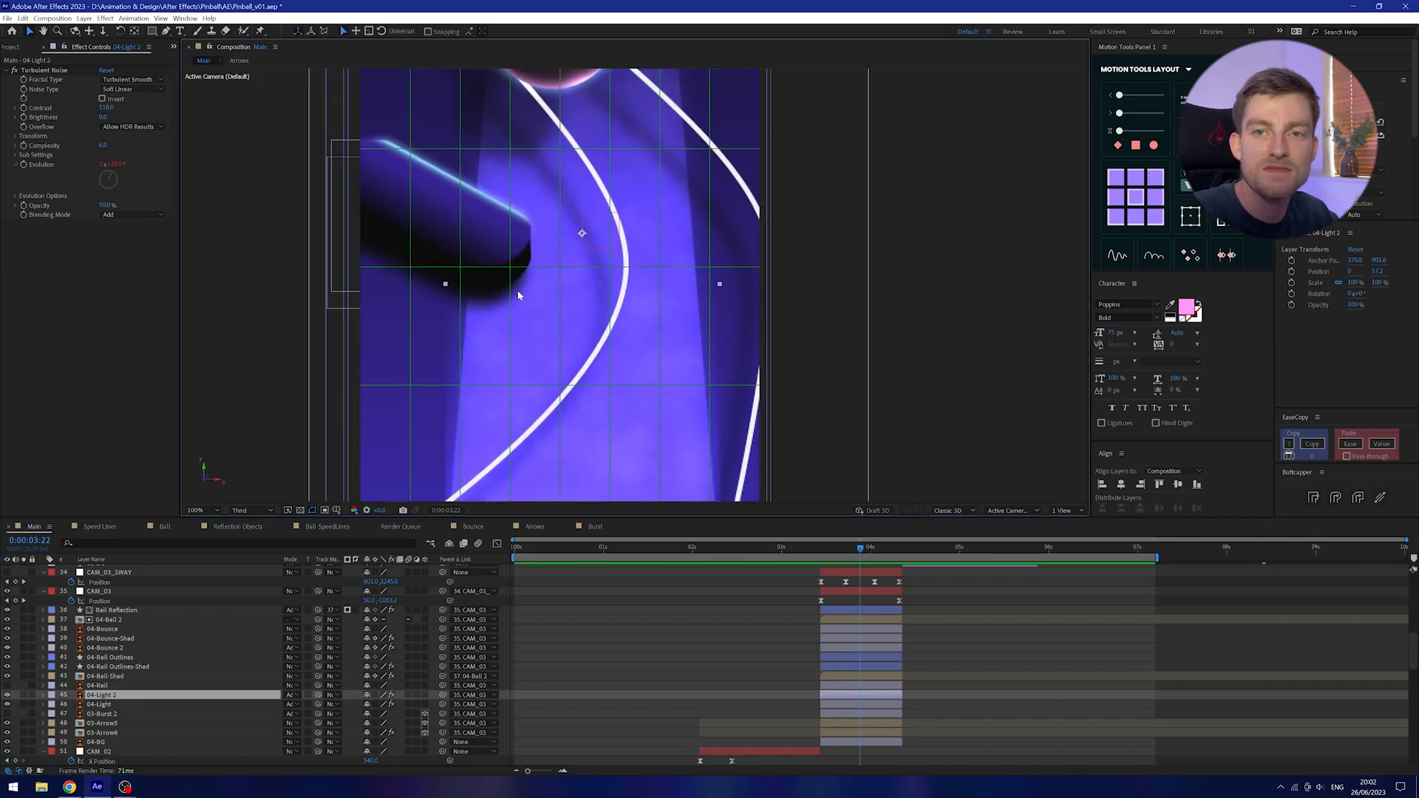
scroll(542, 313, down, 2)
Go to 0:00:00:05 in the launcher scene and select the 01-Light layer to check its Turbulent Noise settings.
drag(868, 555, 531, 580)
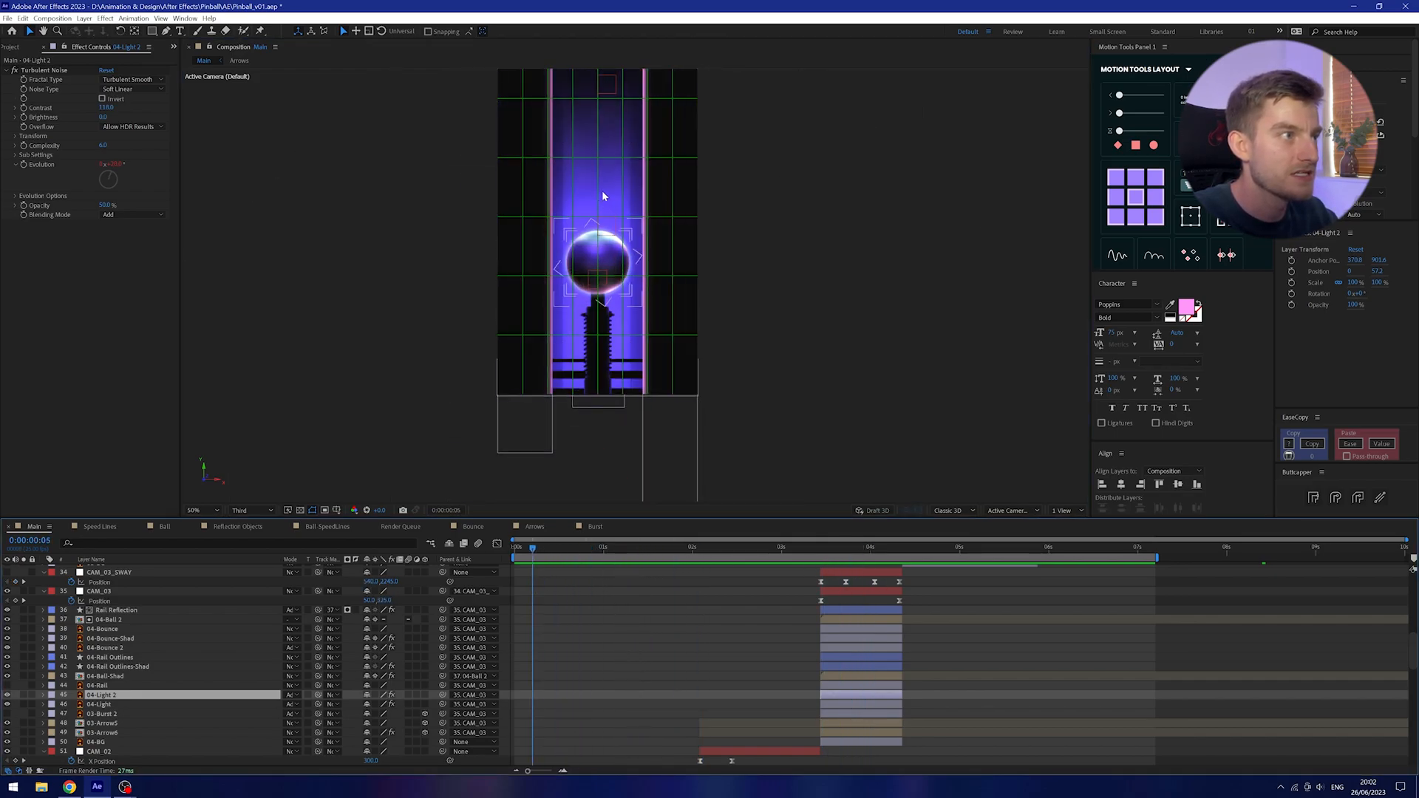
scroll(147, 729, down, 5)
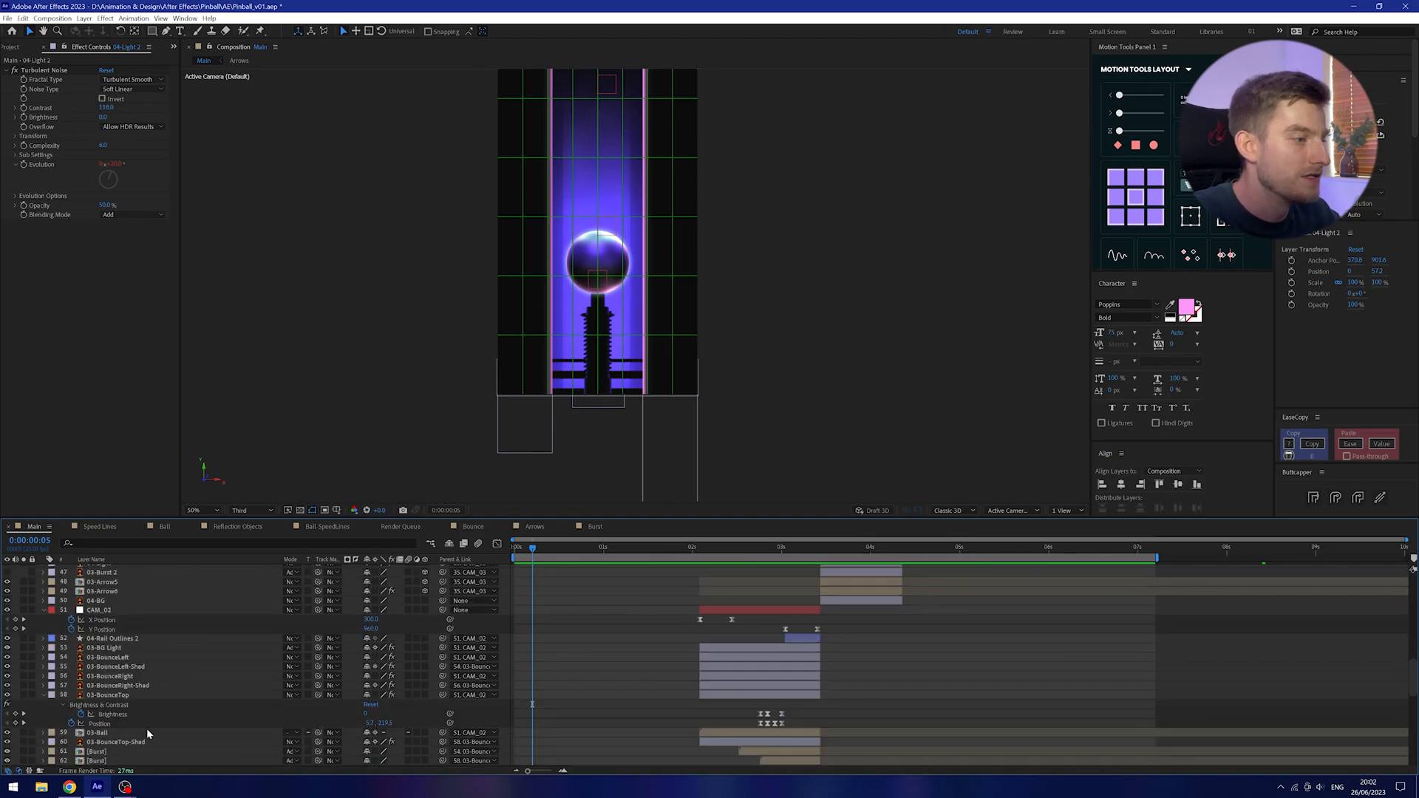
scroll(147, 729, down, 10)
click(112, 743)
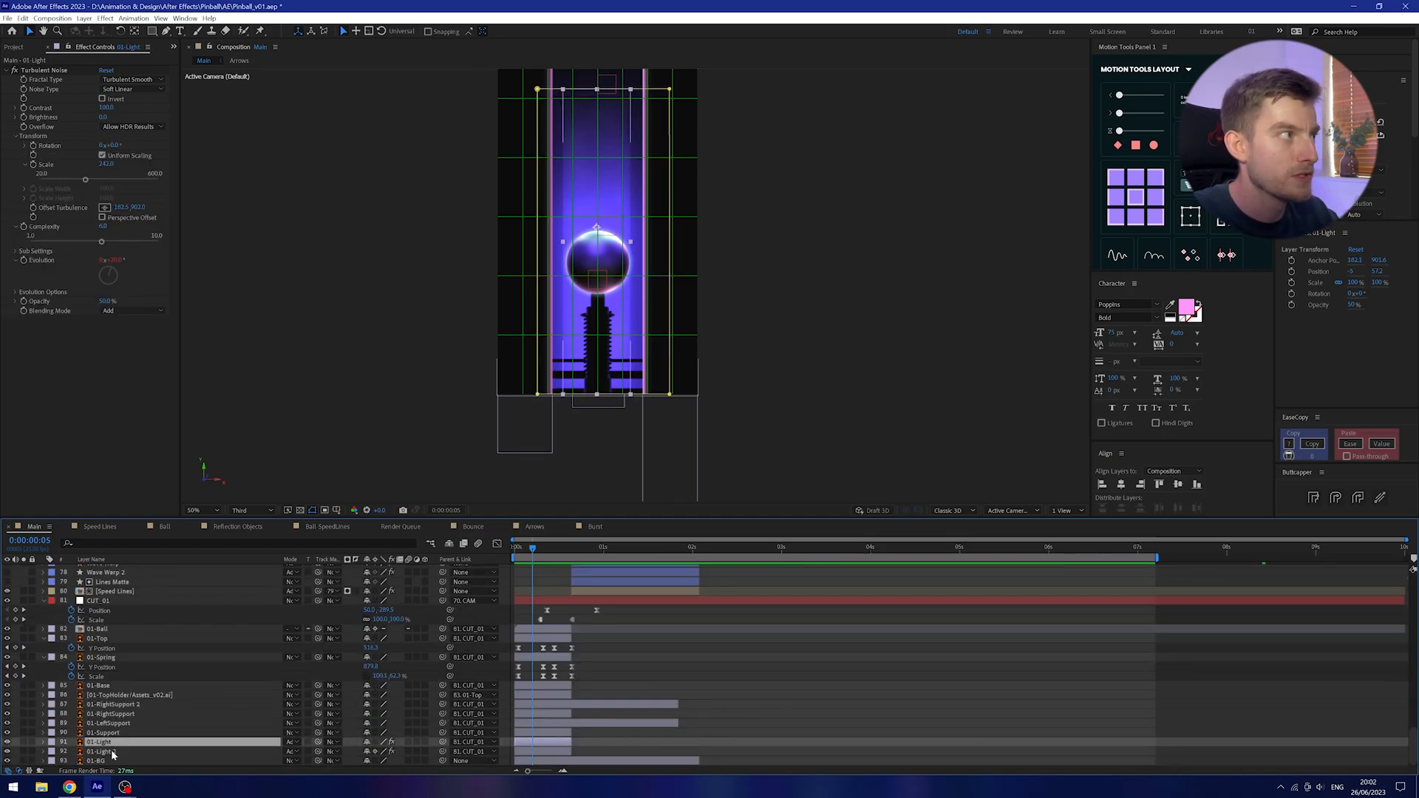
Reveal the CAM_04 null's keyframes and scrub through the triangle bumper scene up to 0:00:05:22.
scroll(140, 665, up, 5)
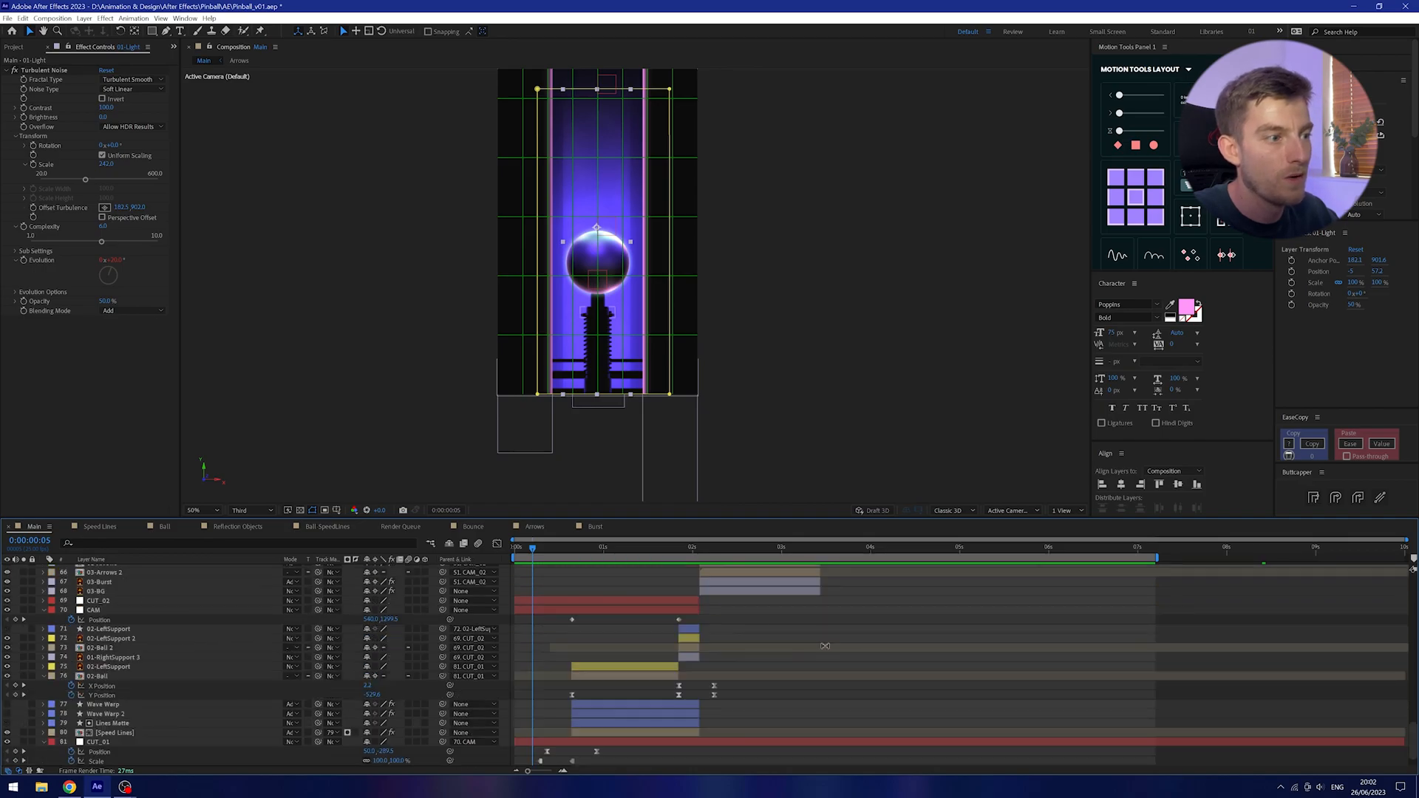
scroll(829, 640, up, 9)
drag(883, 543, 935, 551)
click(875, 551)
scroll(879, 550, up, 4)
scroll(931, 584, up, 4)
click(939, 636)
key(u)
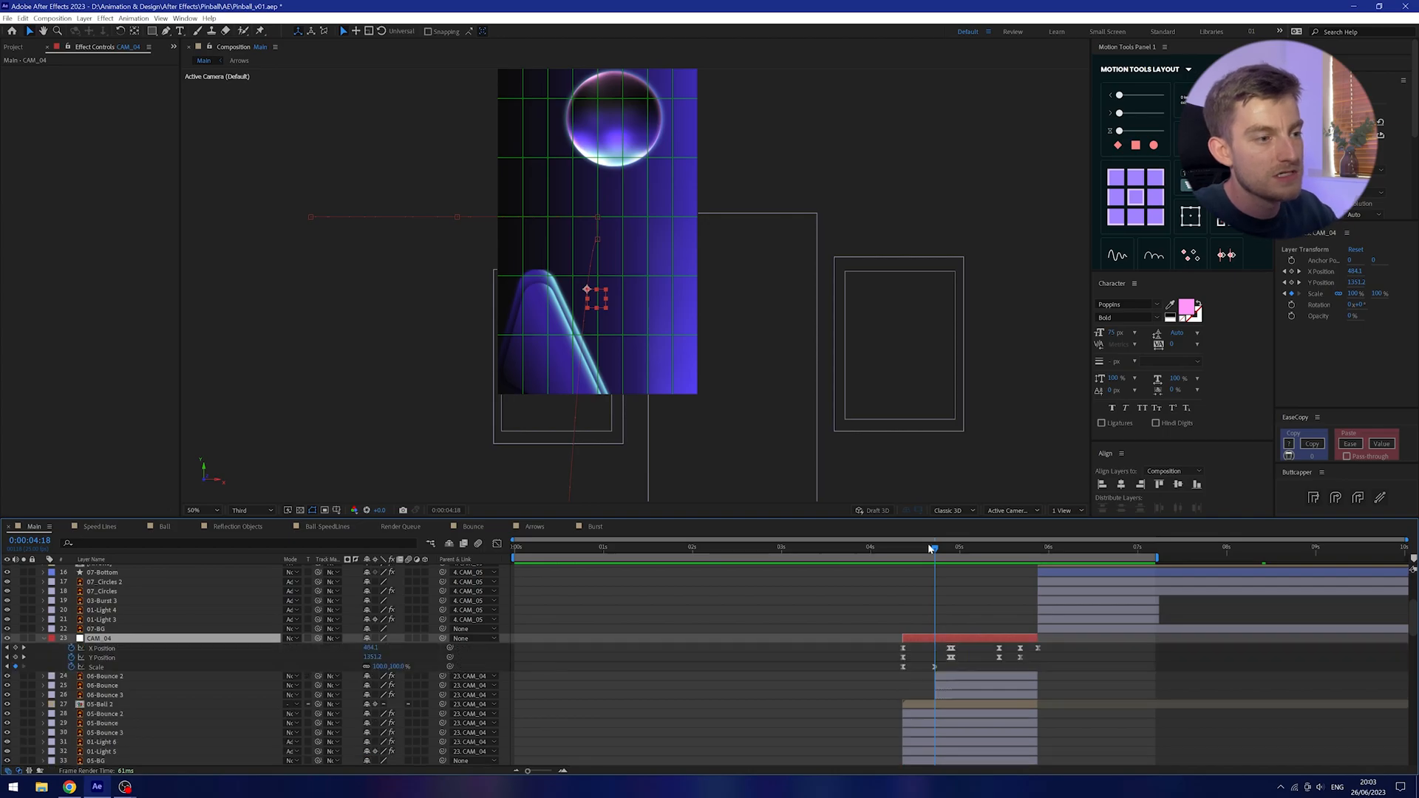
drag(941, 551, 956, 551)
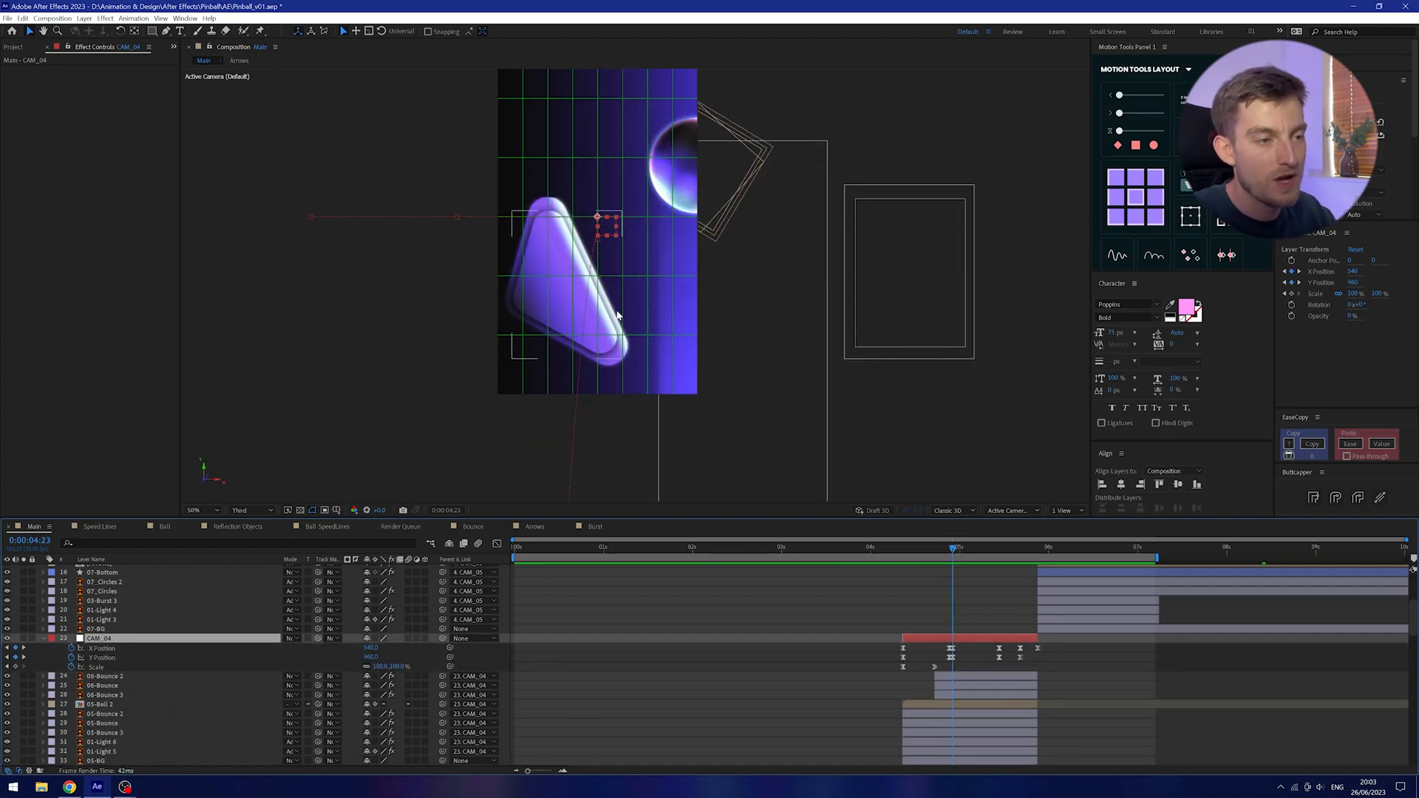
drag(955, 553, 1036, 565)
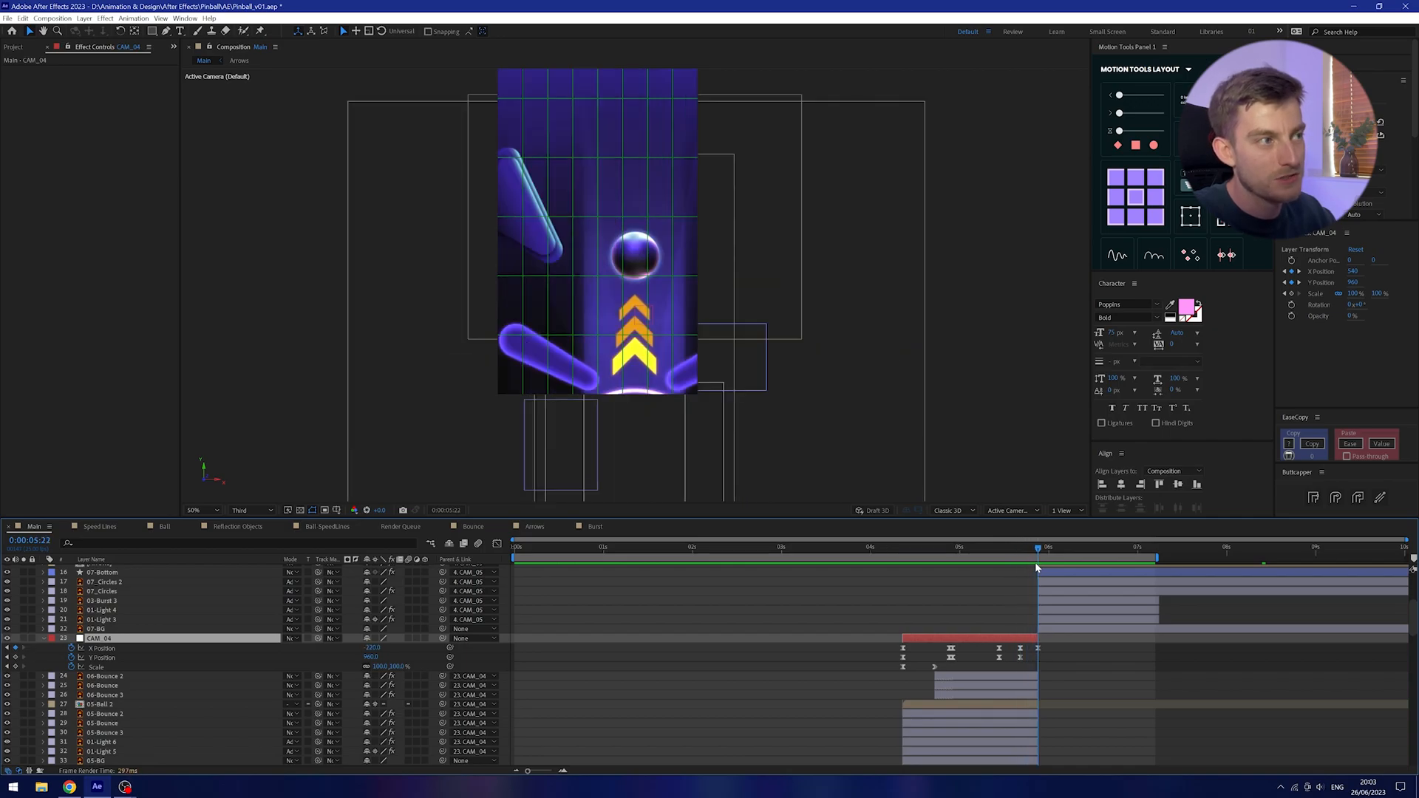
Scrub through the flipper scene to 0:00:07:01, examining the bouncers and the 07-FlipperRight Outlines Brightness and Rotation keyframes.
scroll(1055, 597, up, 3)
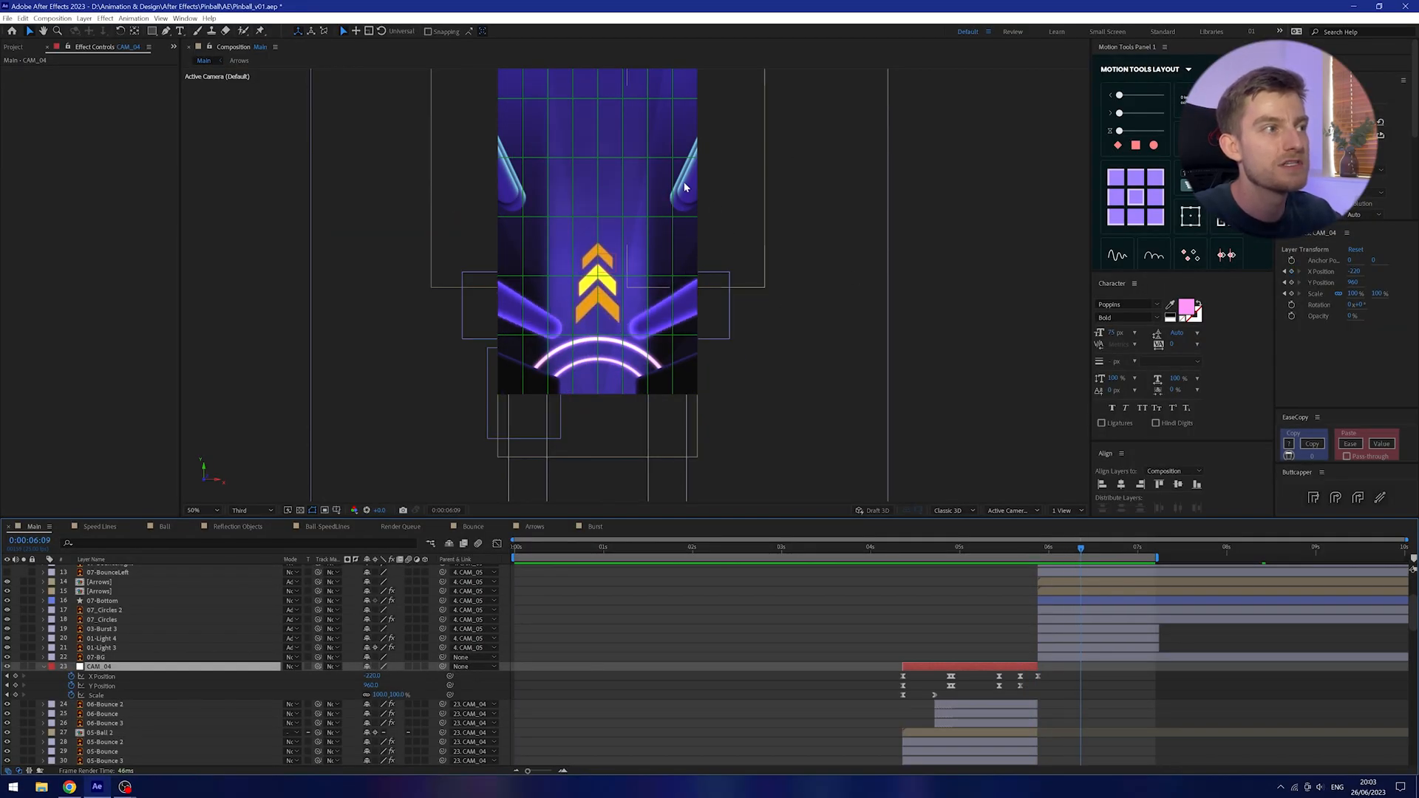
click(685, 188)
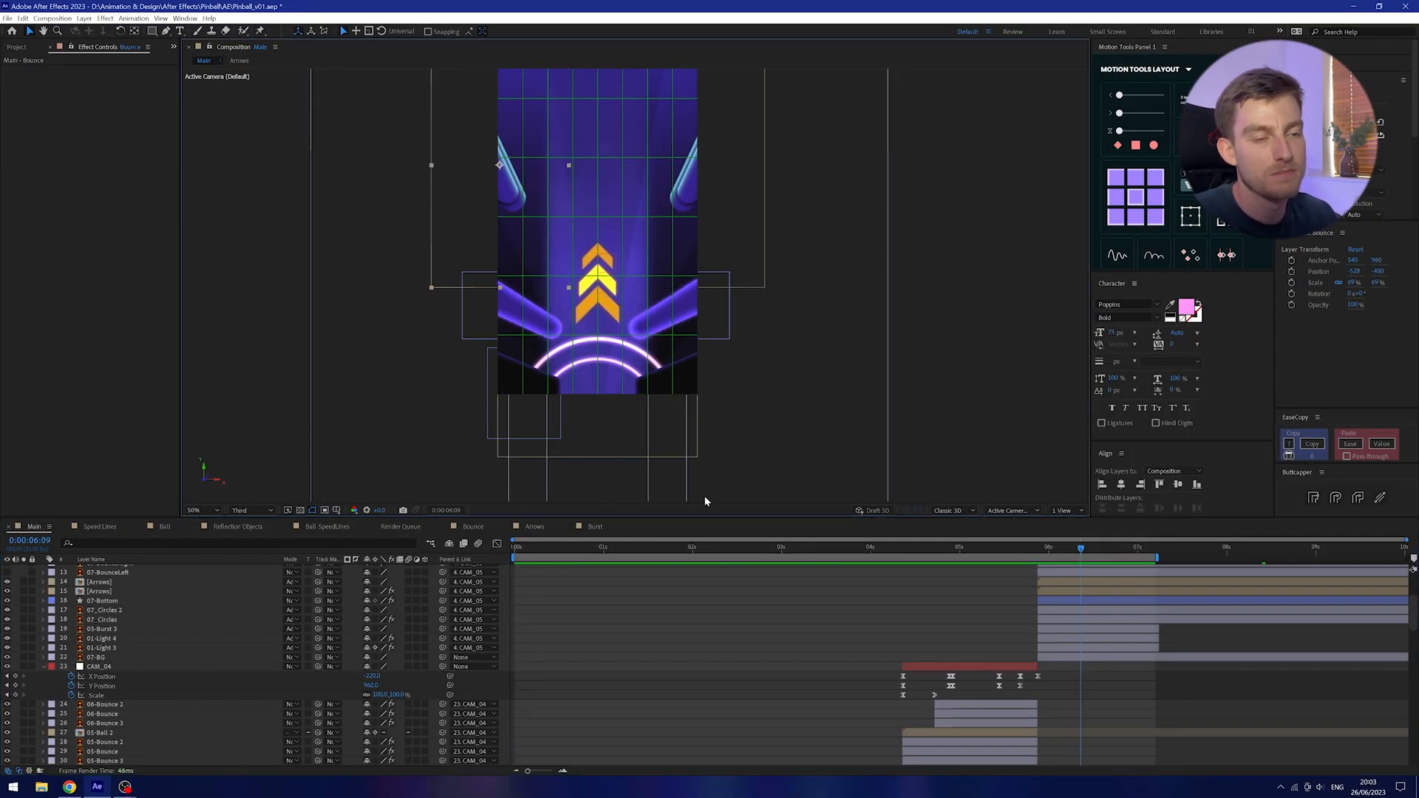
click(986, 543)
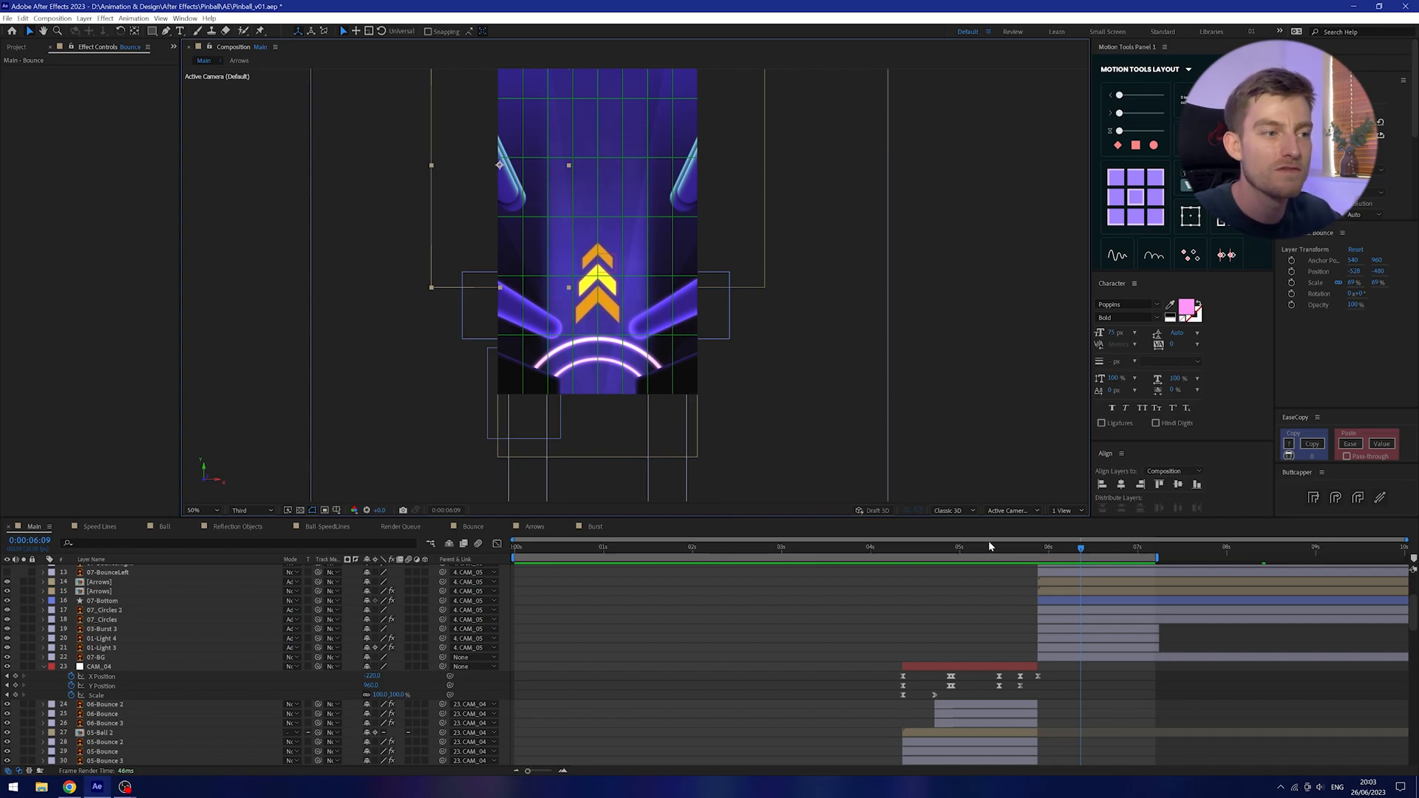
drag(986, 542, 1053, 575)
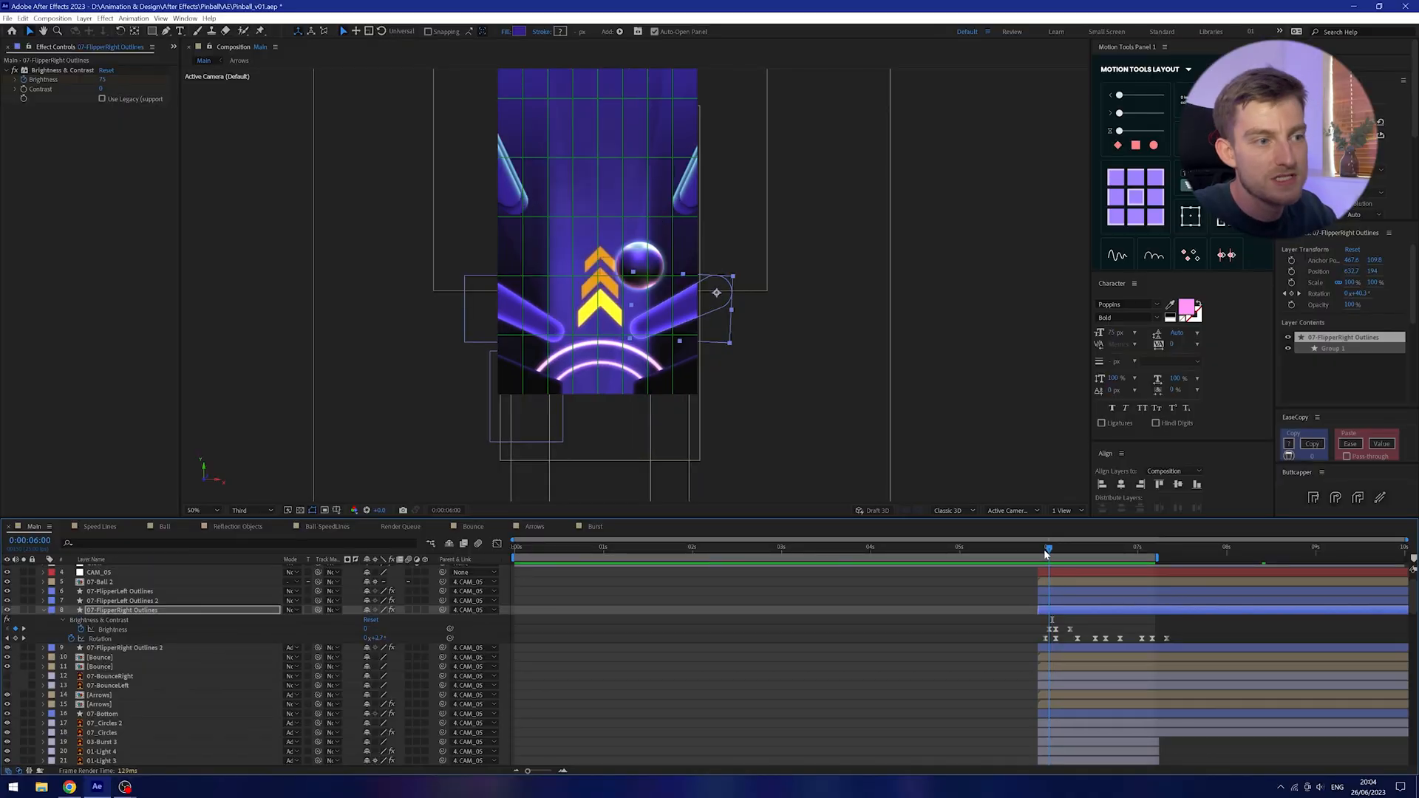
drag(1045, 550, 1099, 555)
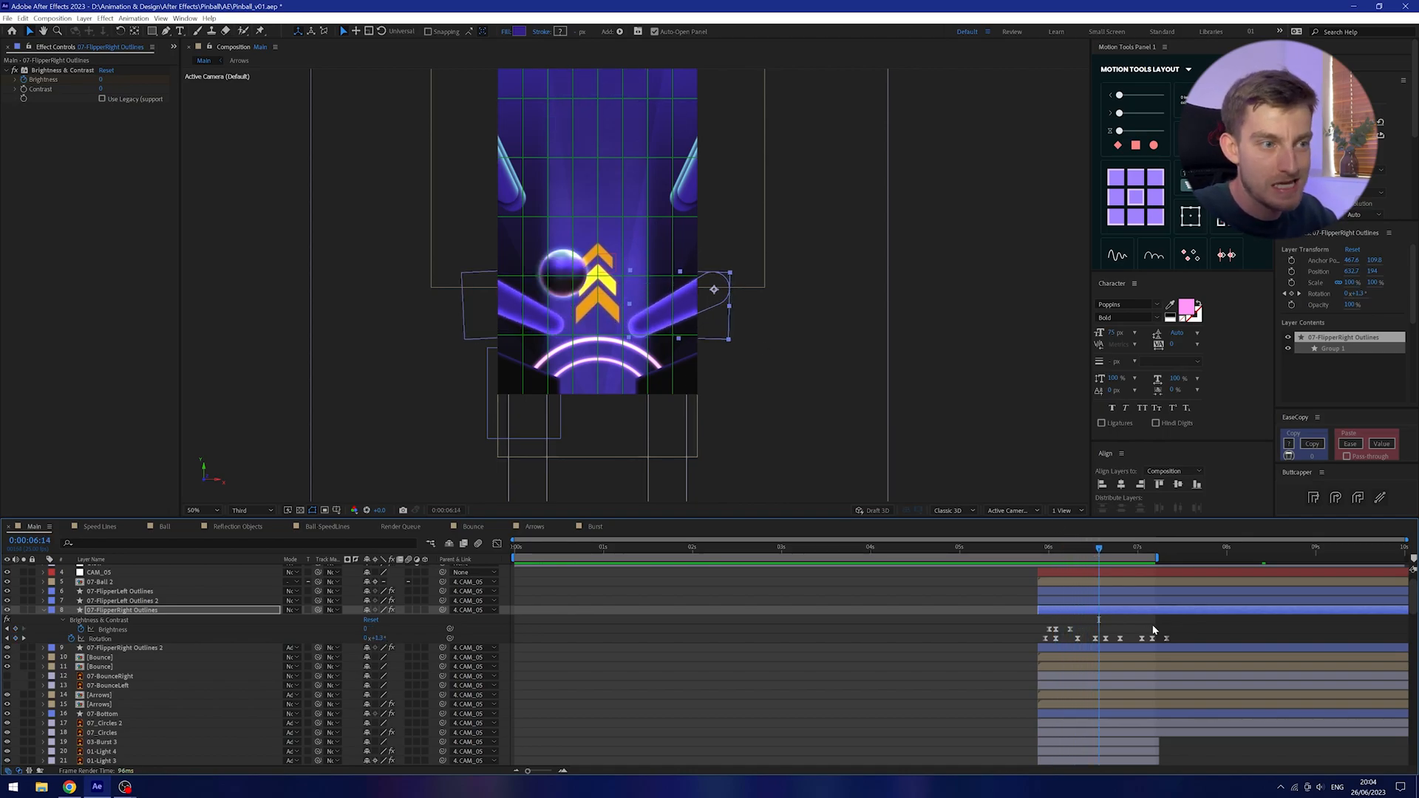
drag(1102, 553, 1136, 558)
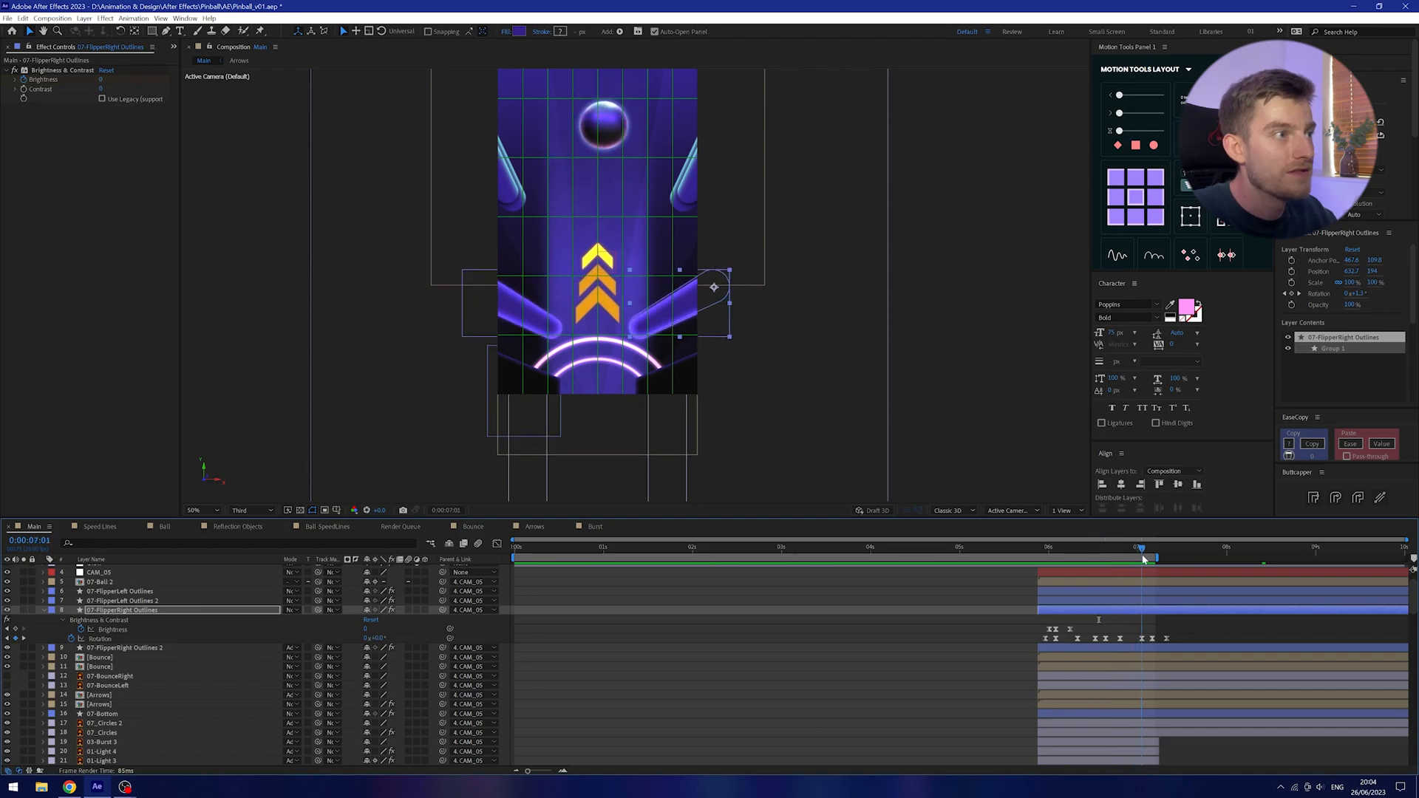
Reveal the 07-Ball 2 layer's X and Y Position keyframes and examine their curves in the Graph Editor.
click(100, 581)
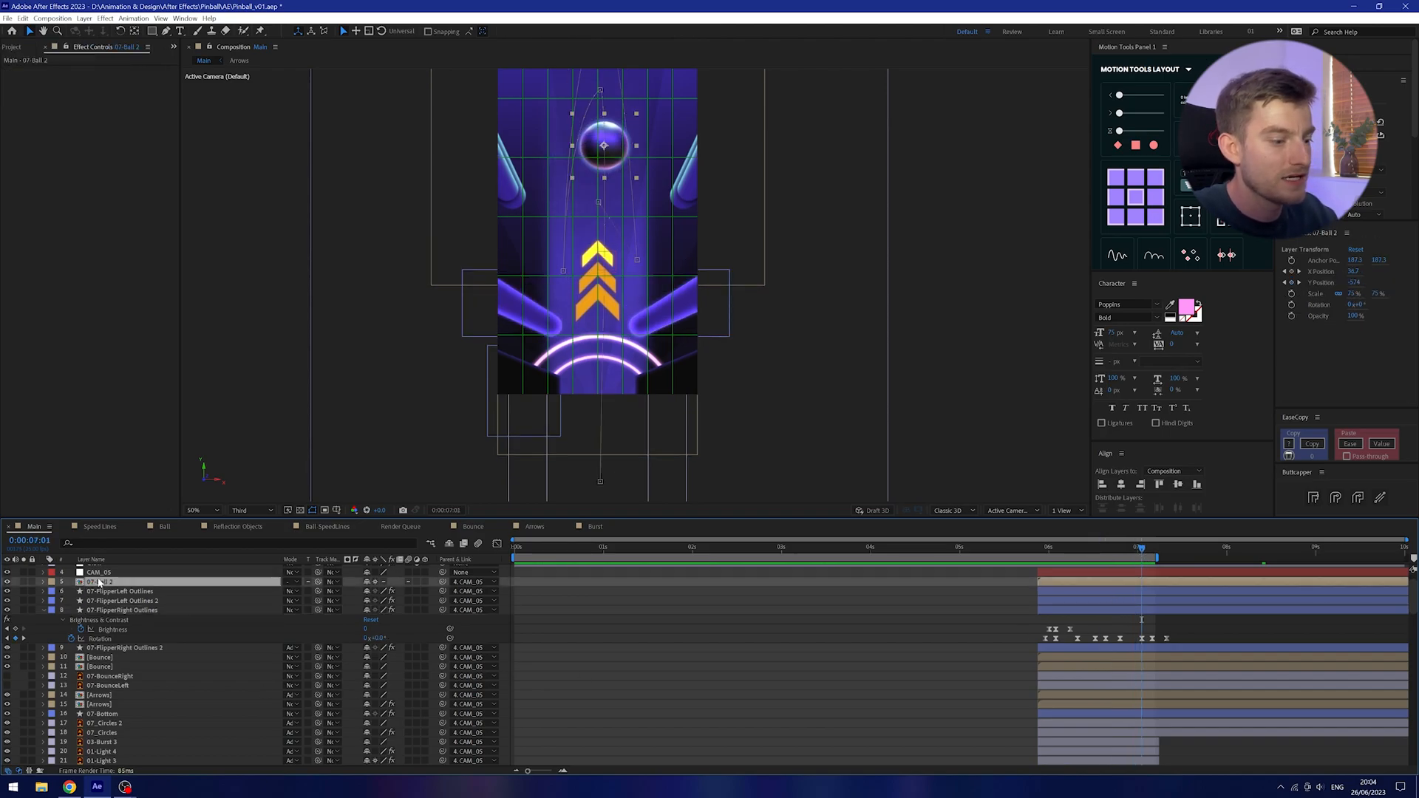
key(u)
drag(1187, 587, 939, 612)
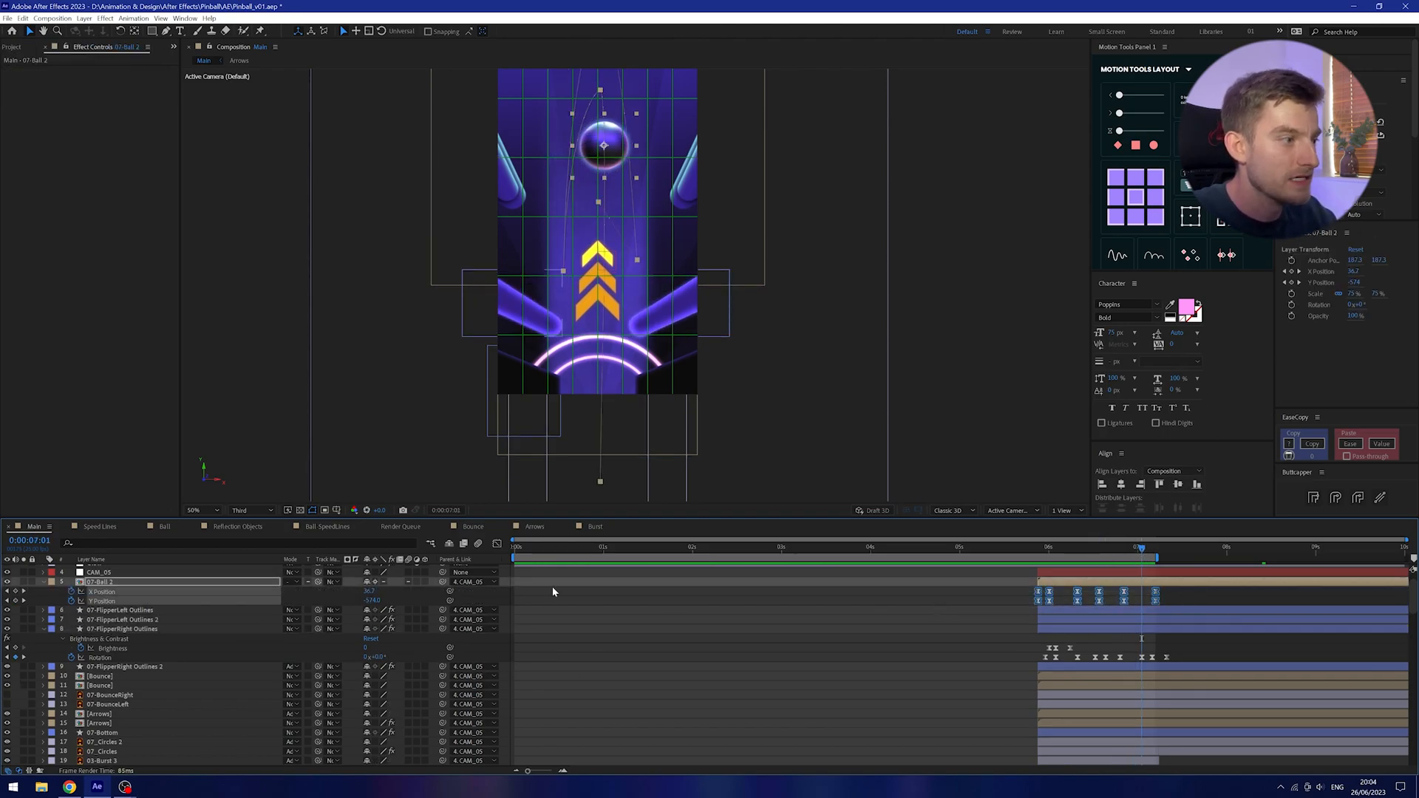
click(496, 544)
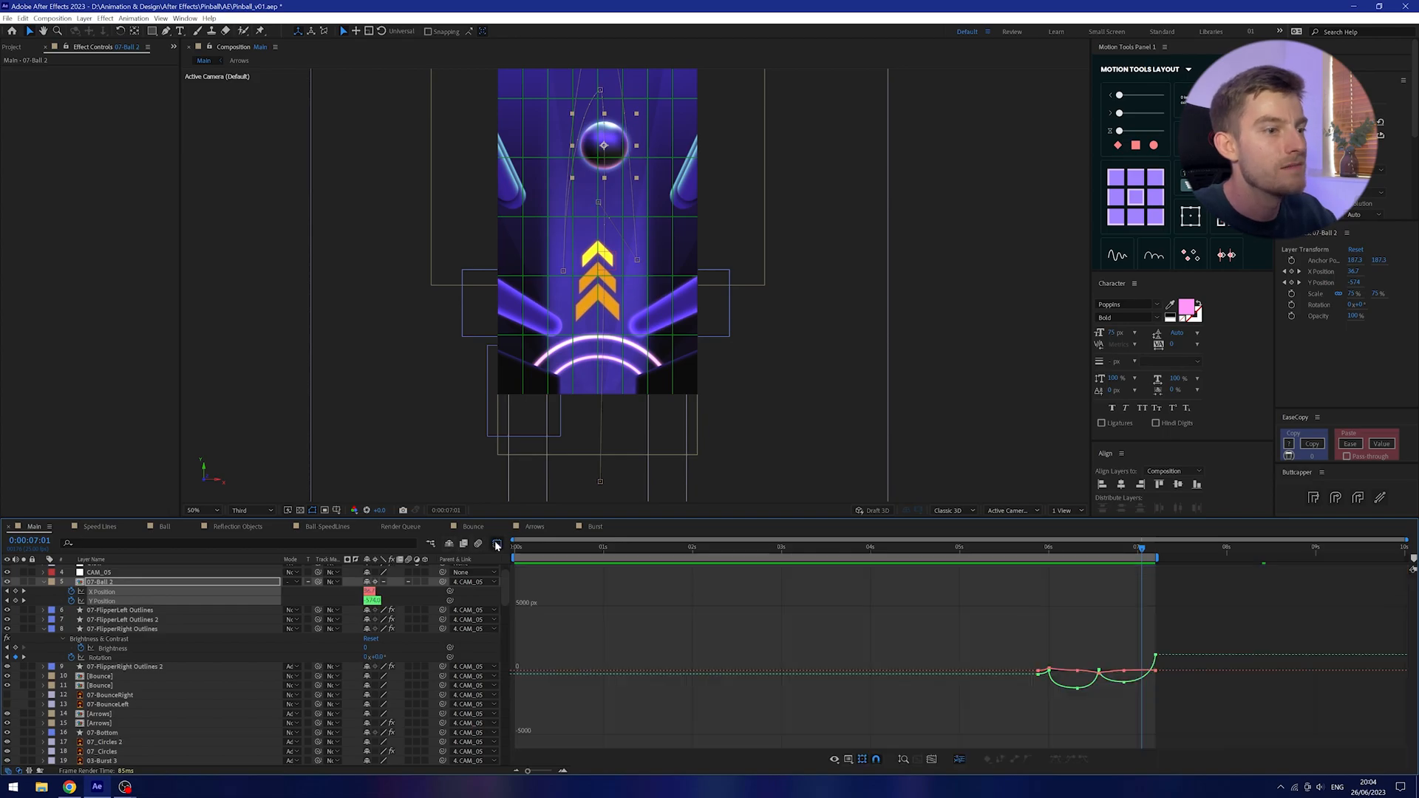
click(932, 760)
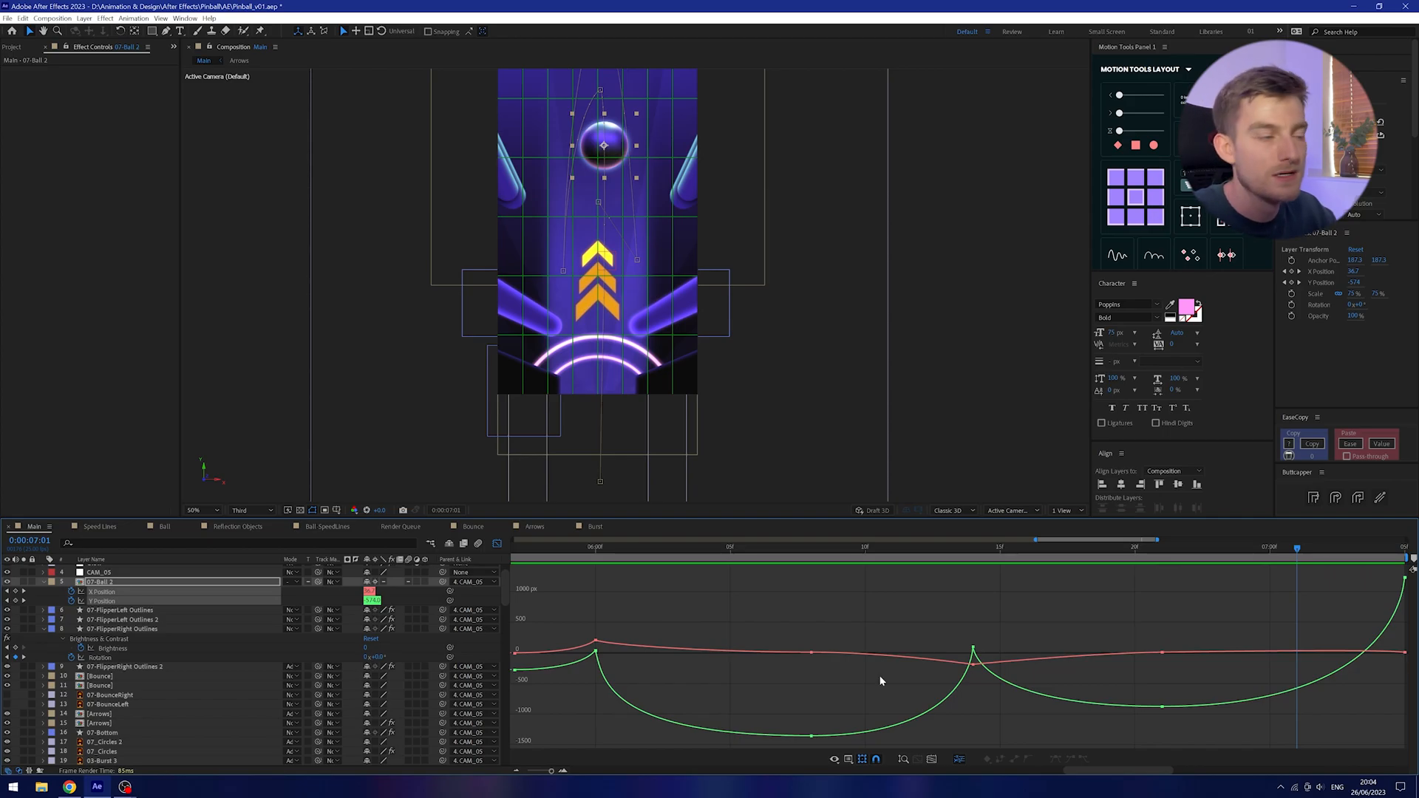
click(497, 546)
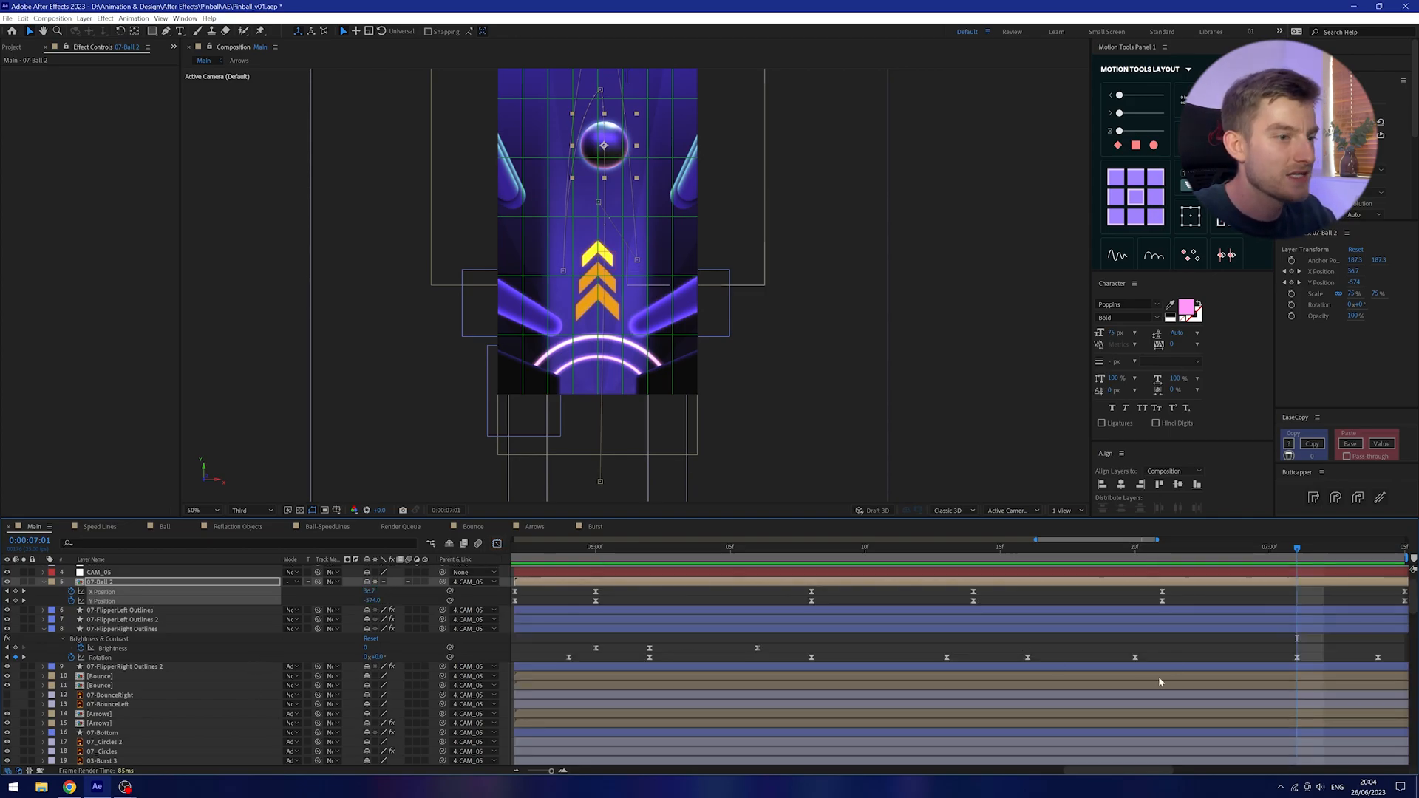
Reveal the CAM_05 null's Position keyframes and scrub to 0:00:07:05 to check how it follows the falling ball.
scroll(1004, 635, down, 5)
click(1131, 570)
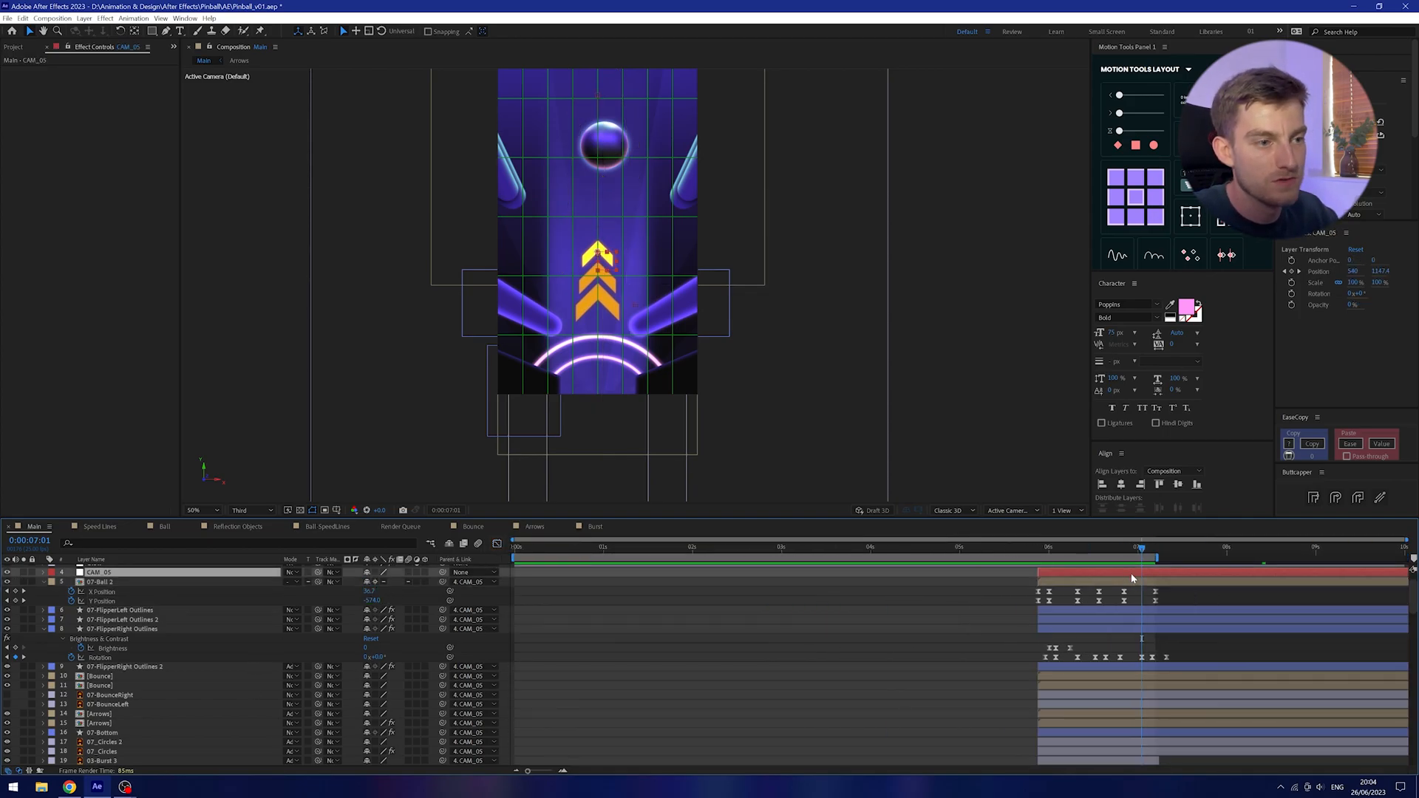
key(u)
drag(1145, 554, 1132, 598)
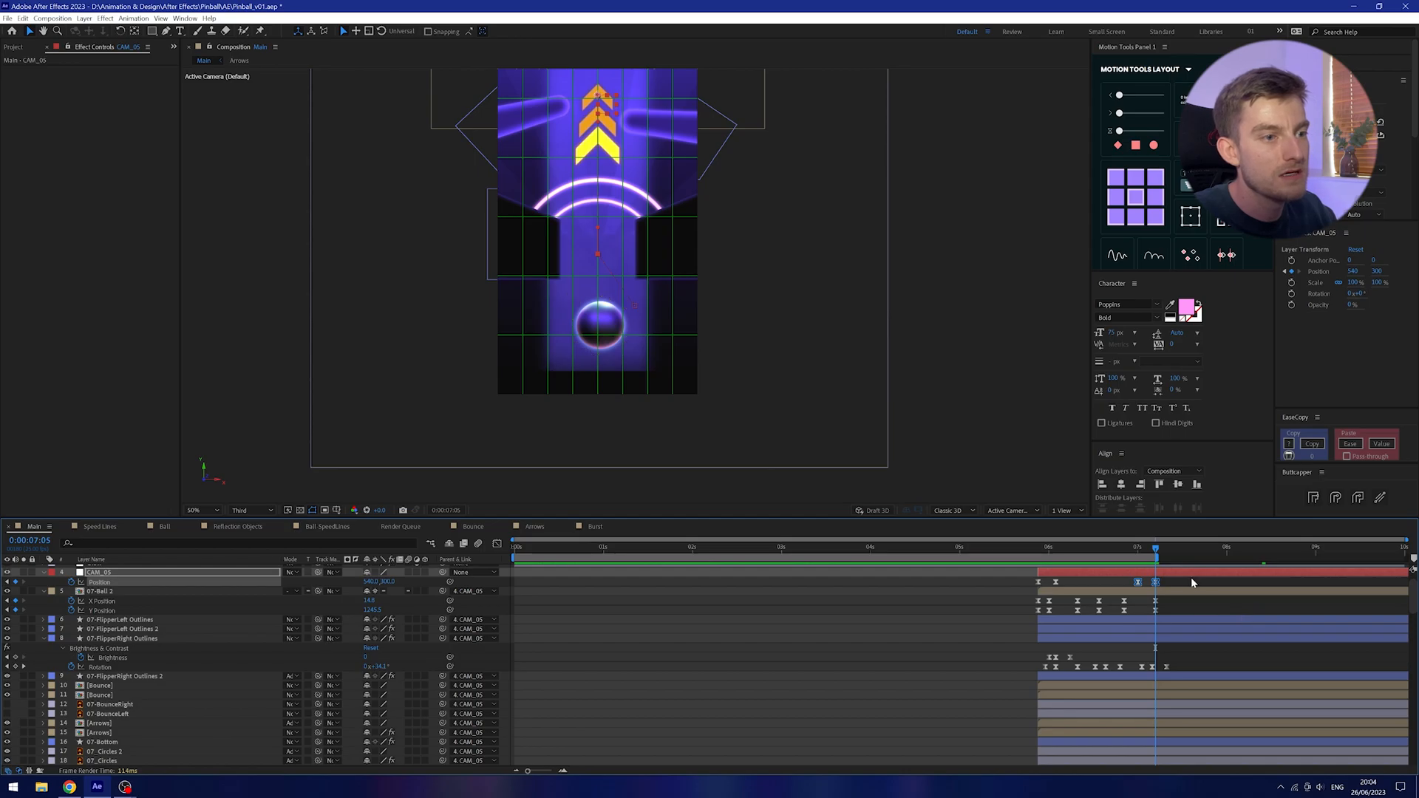
click(1193, 578)
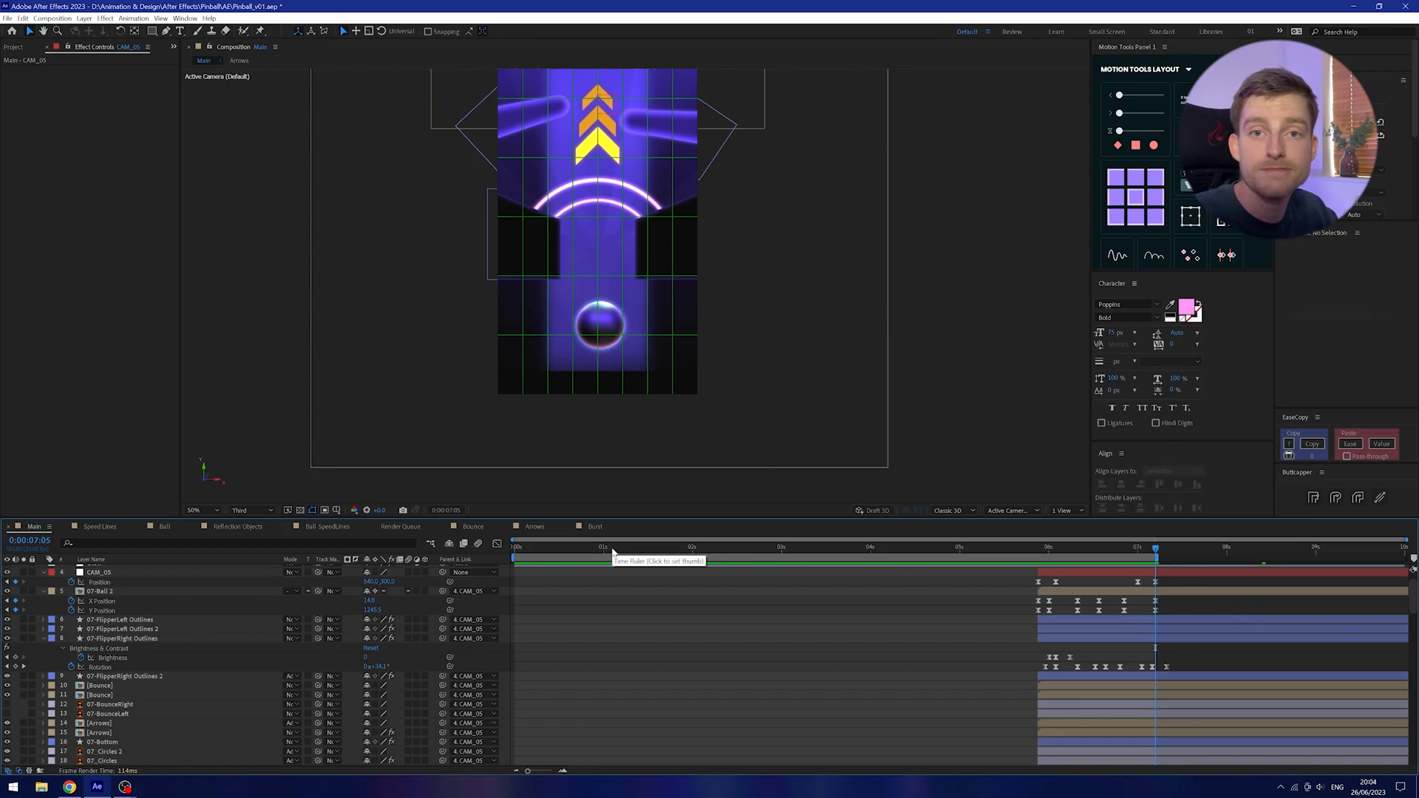
Preview the animation from the first frame of the Main composition.
key(Home)
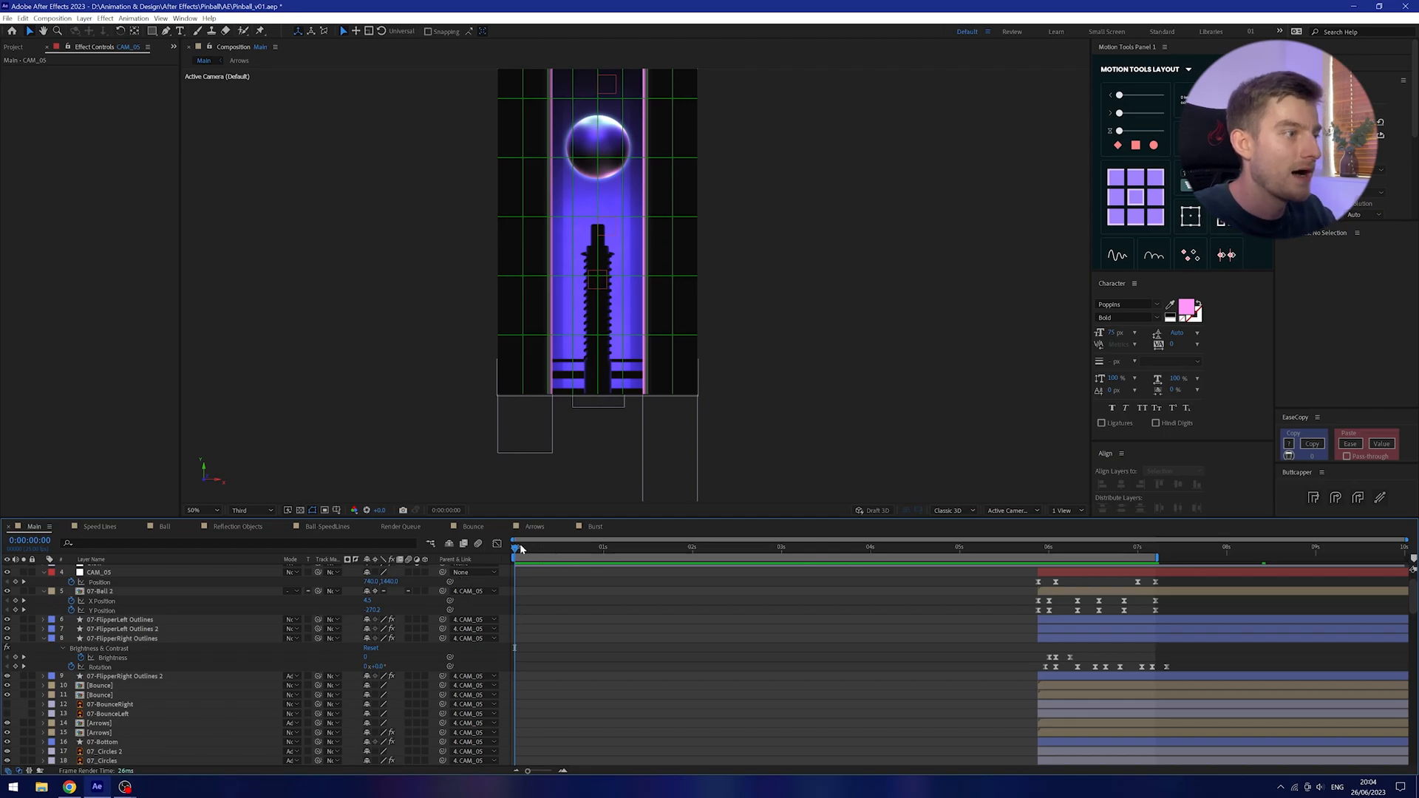
key(space)
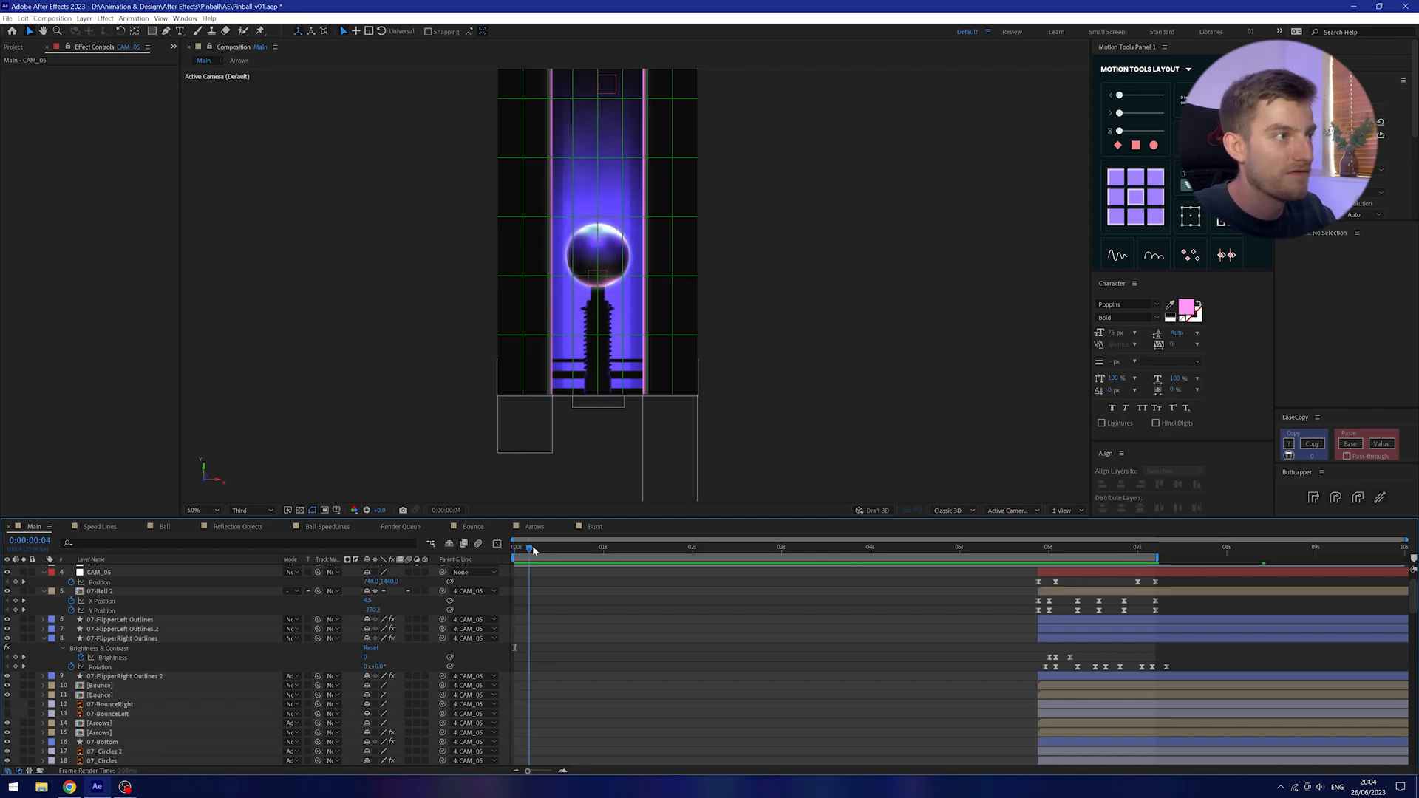
key(space)
click(1120, 548)
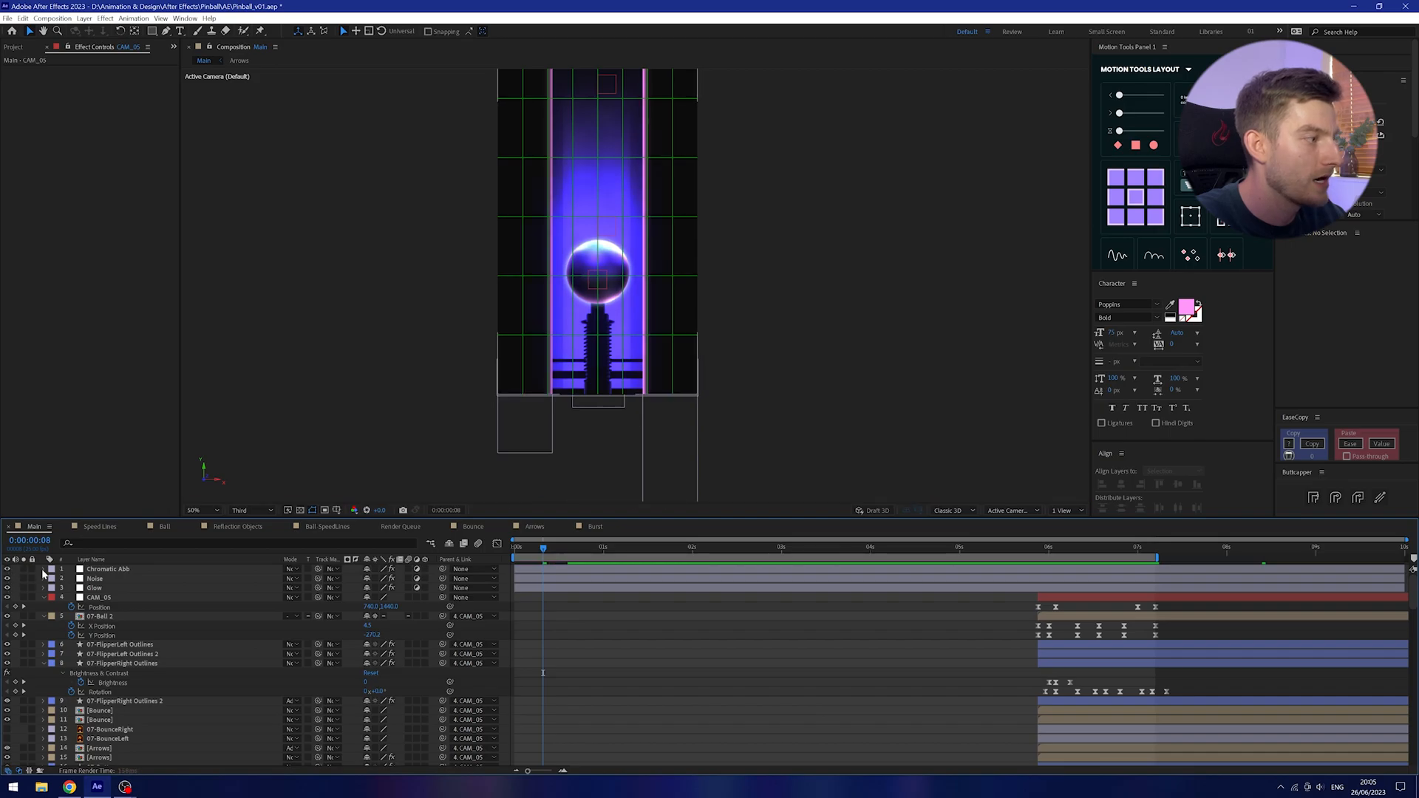
Select the Glow, Noise and Chromatic Abb adjustment layers one after another to examine their effects.
click(104, 587)
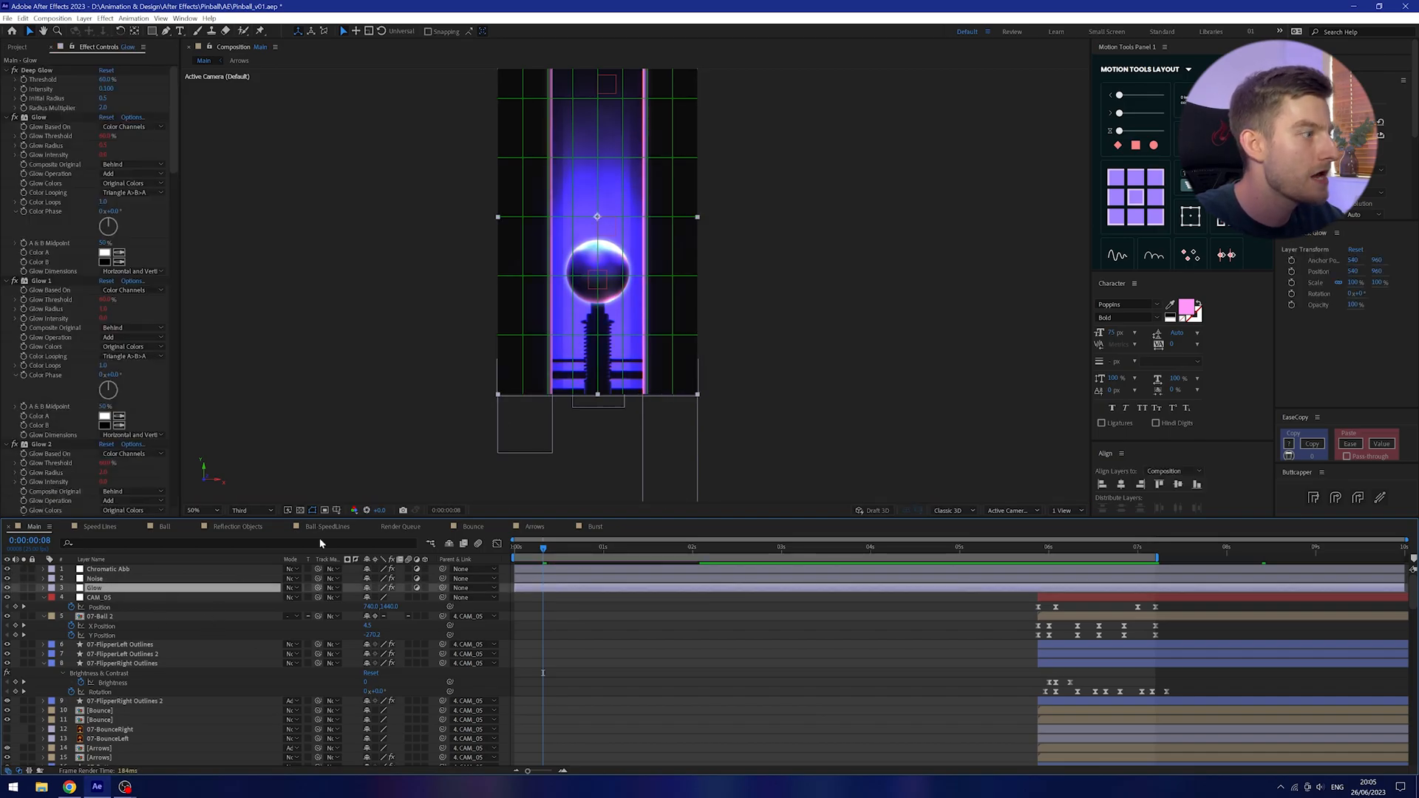
click(141, 579)
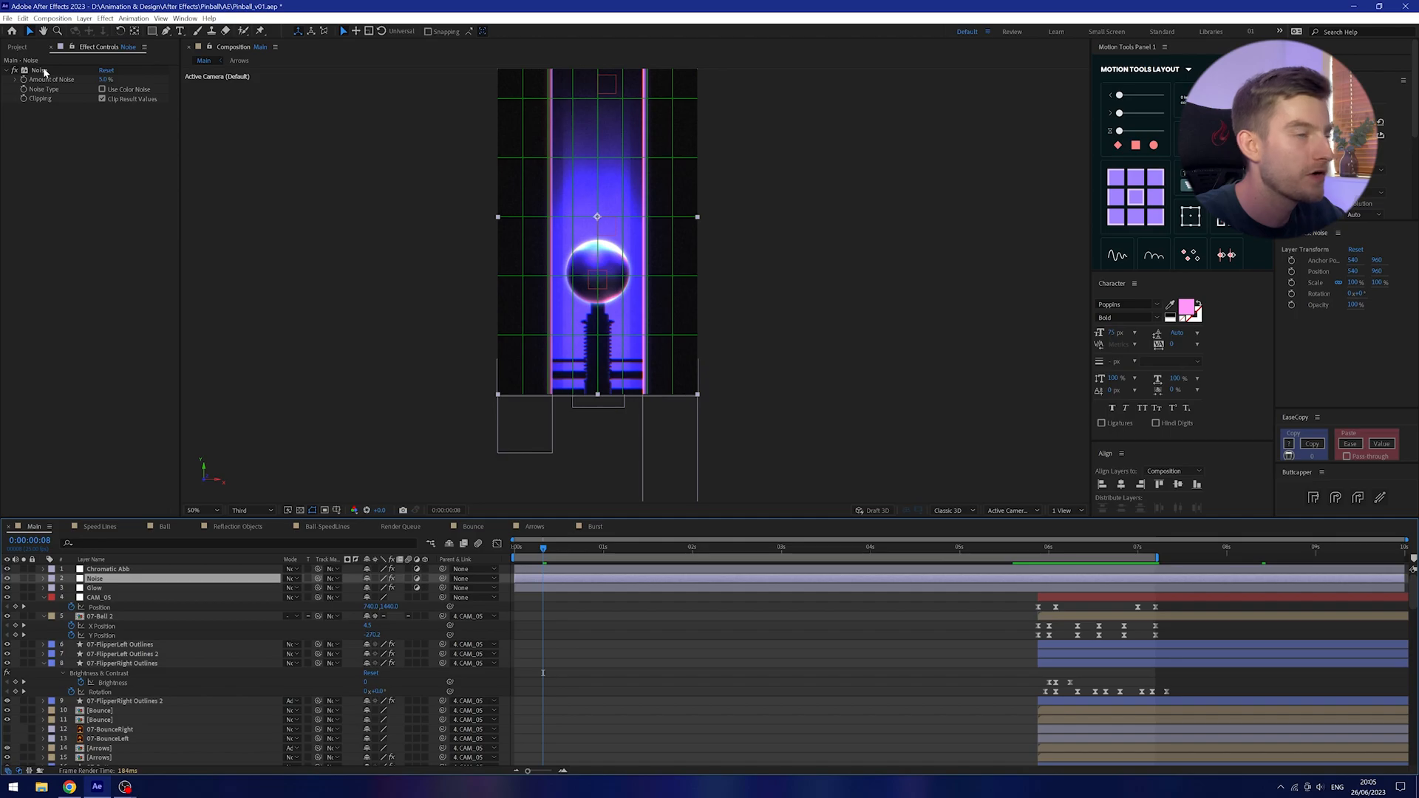
click(126, 571)
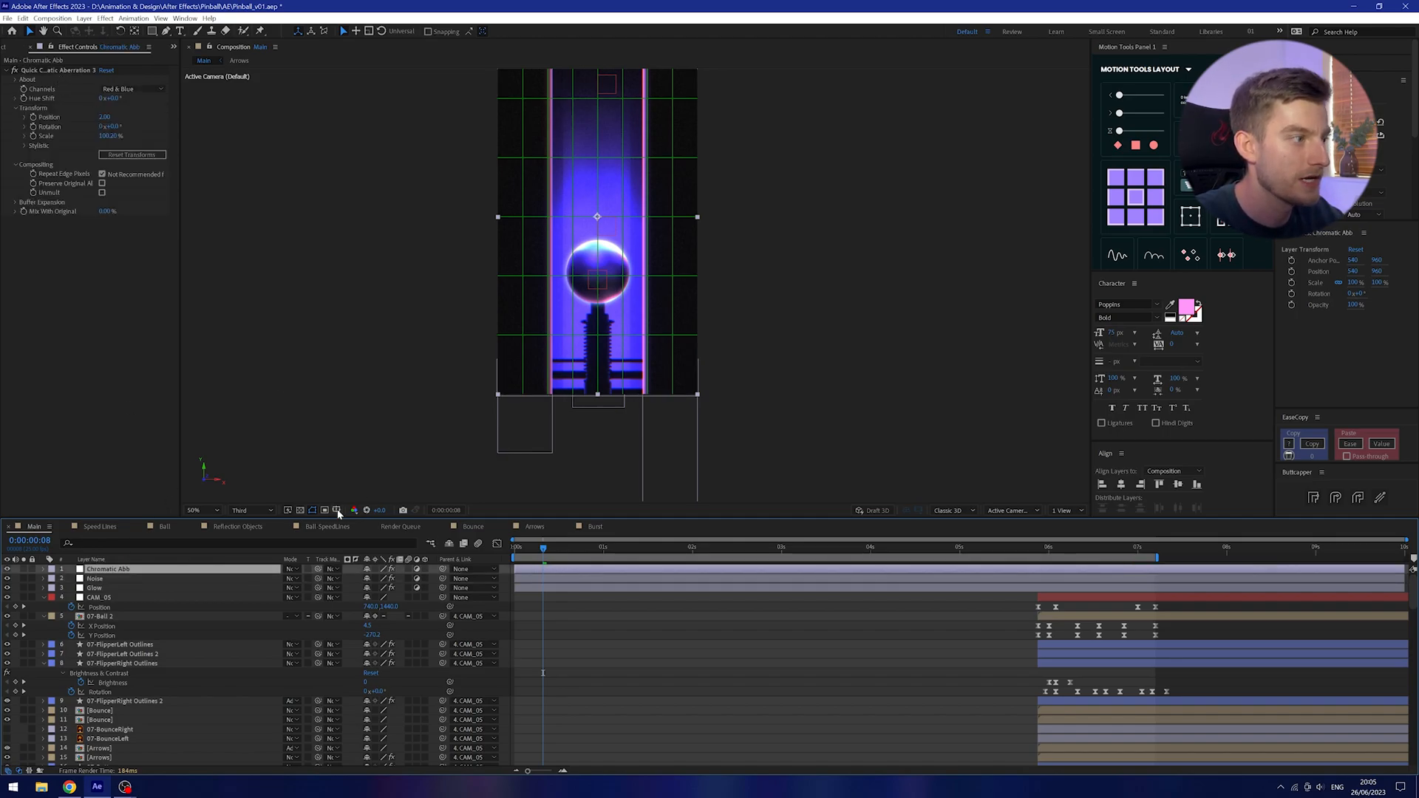
Set the preview resolution to Full, take a snapshot of the frame at 0:00:00:08 and show it for comparison.
click(252, 511)
click(268, 531)
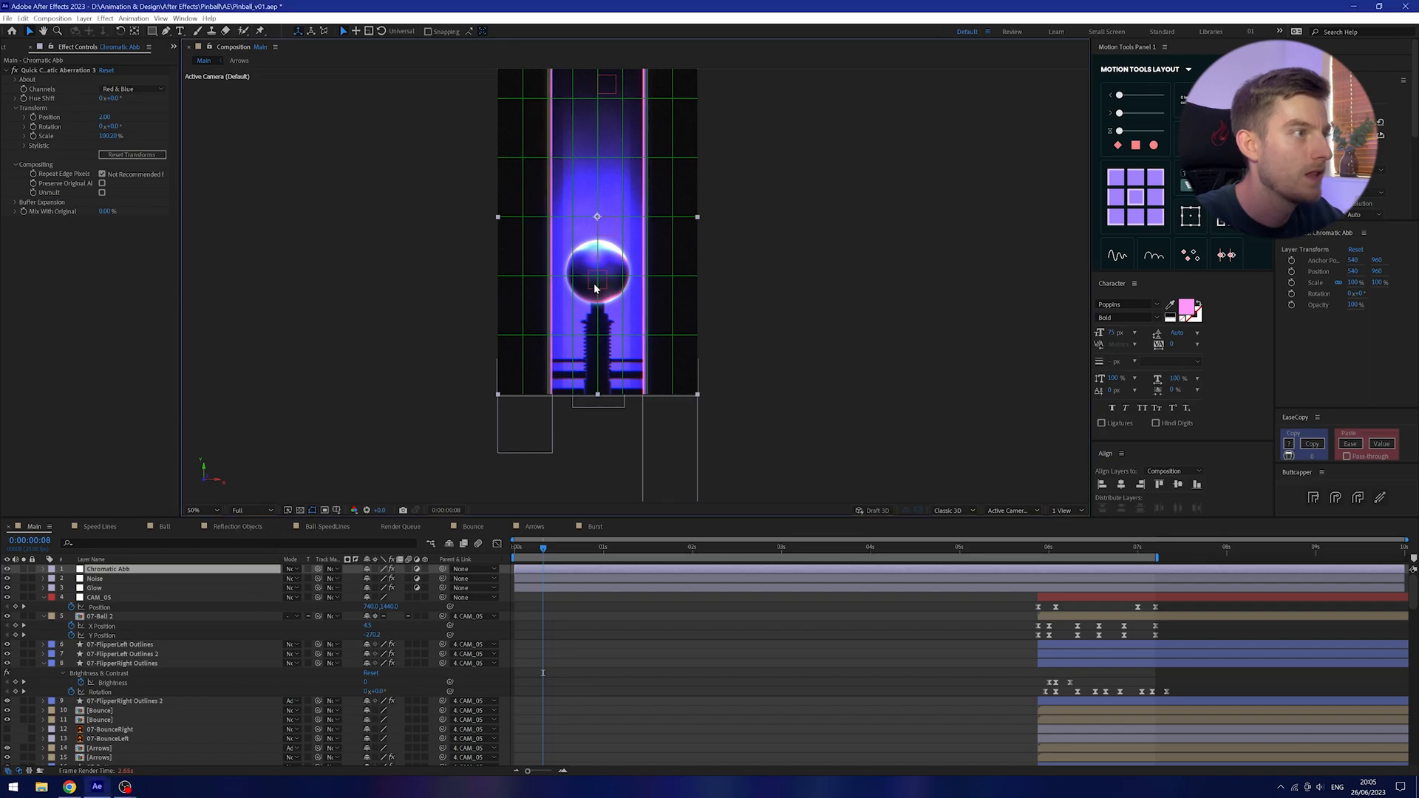
scroll(584, 283, up, 1)
drag(576, 282, 611, 313)
scroll(614, 310, down, 1)
scroll(604, 323, up, 1)
scroll(611, 313, down, 1)
key(v)
click(403, 515)
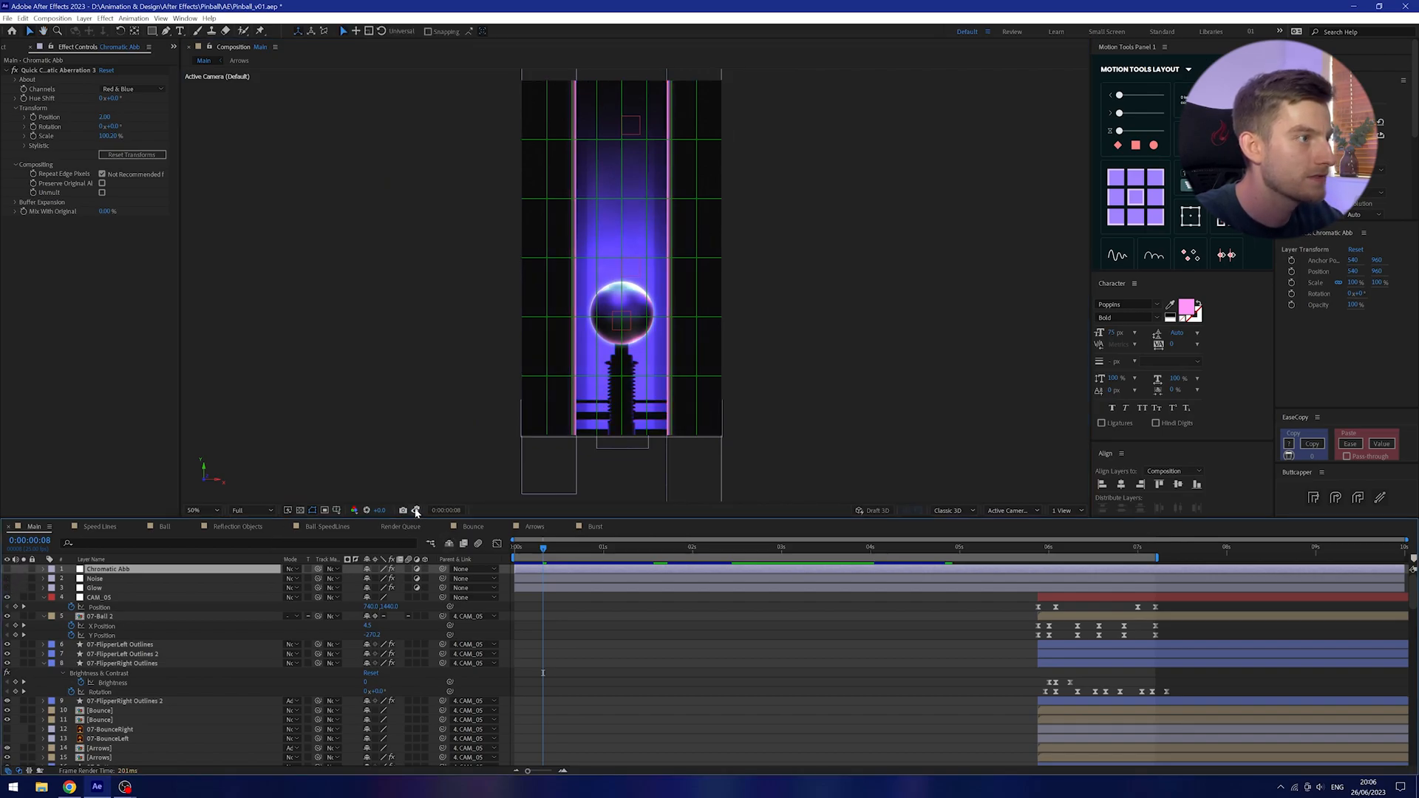
click(416, 511)
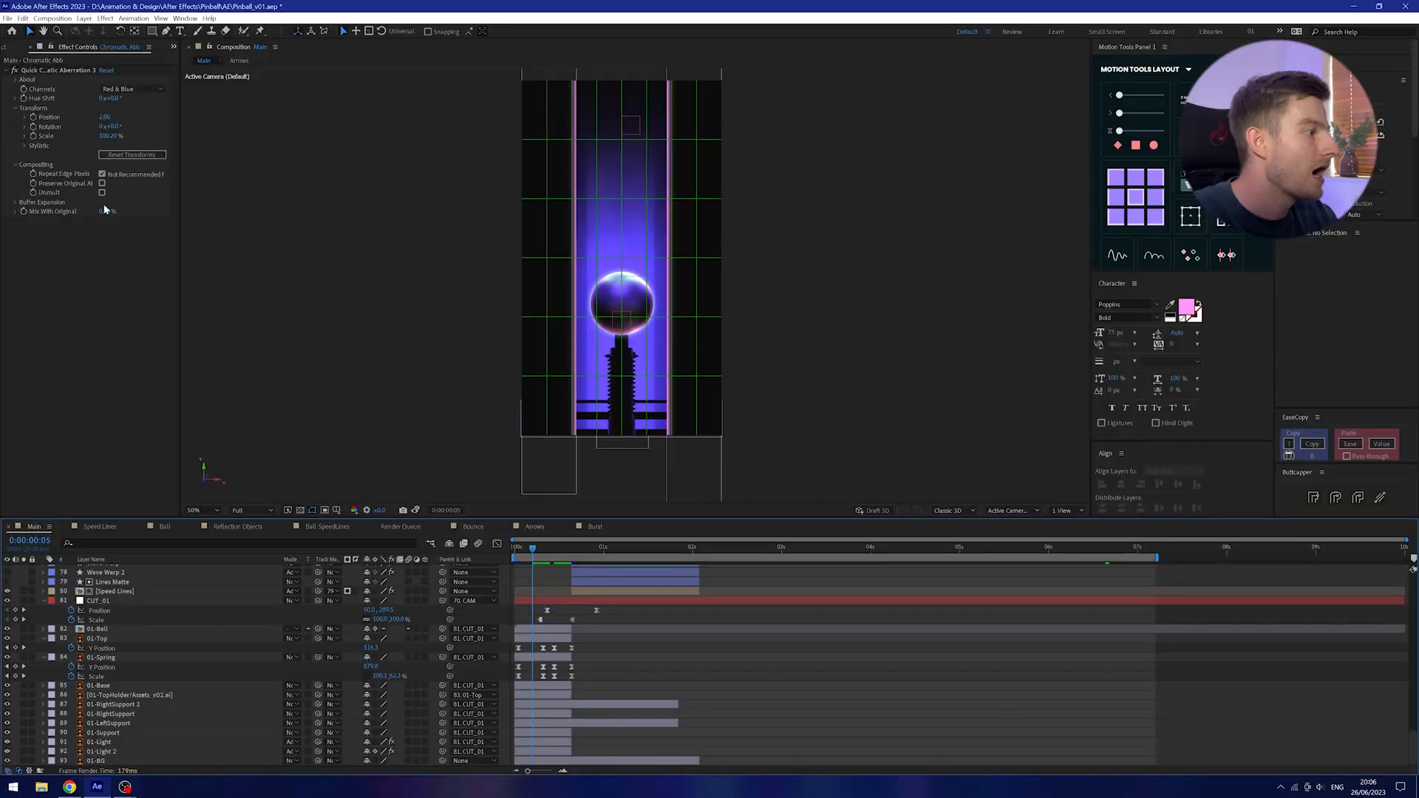
Select the 01-Ball layer, expand the Assets_v02 Layers folder in the project assets, and open the 01-Ball artwork footage.
click(96, 629)
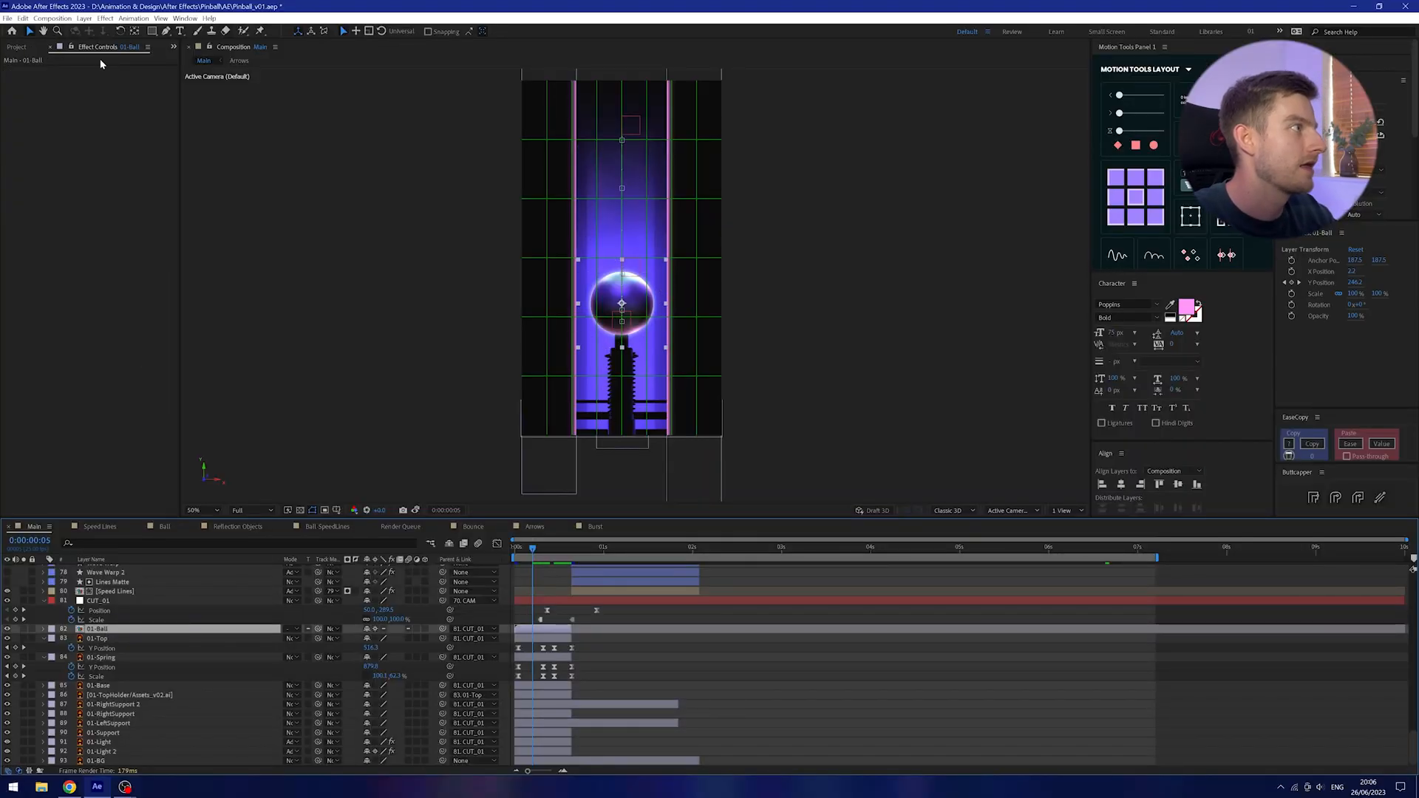
click(12, 47)
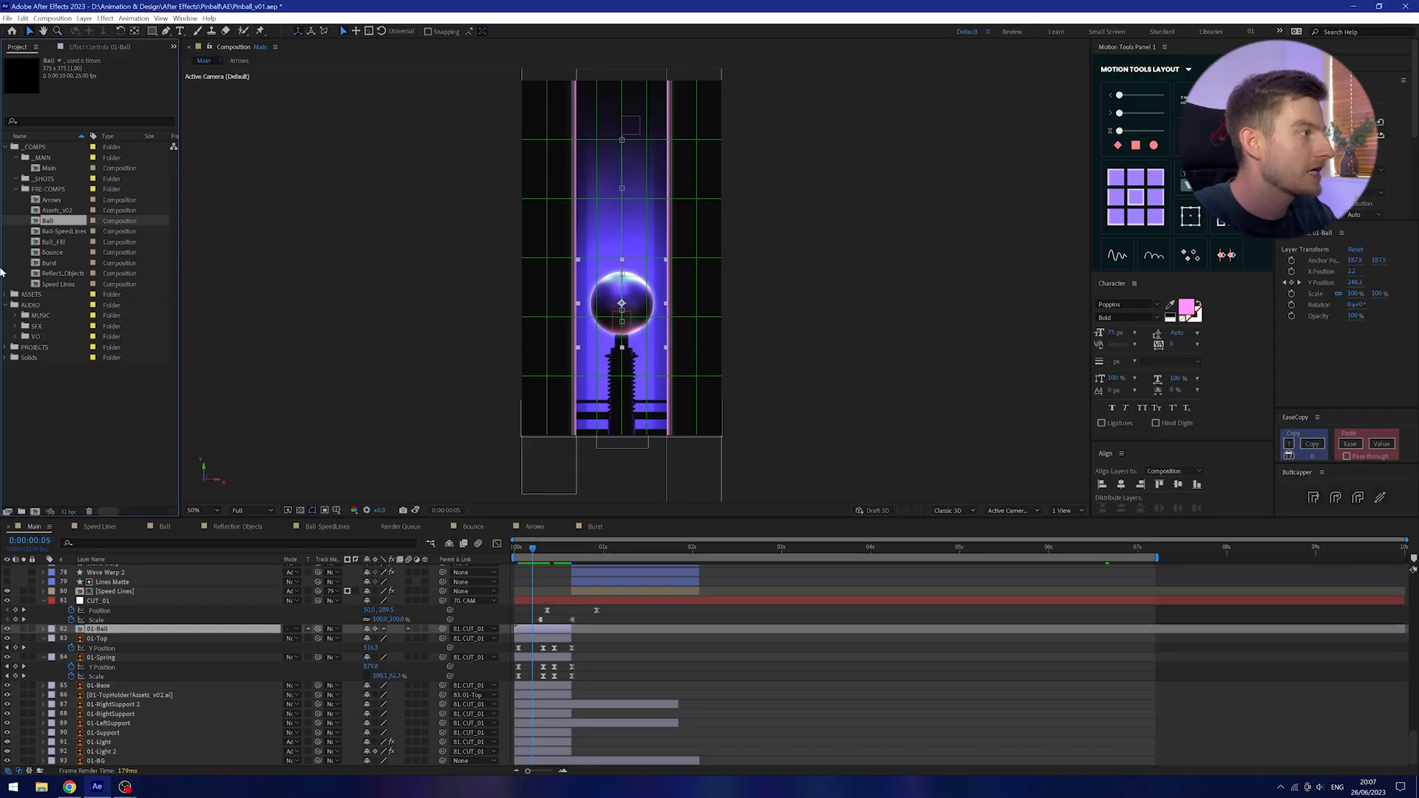
click(6, 295)
click(16, 315)
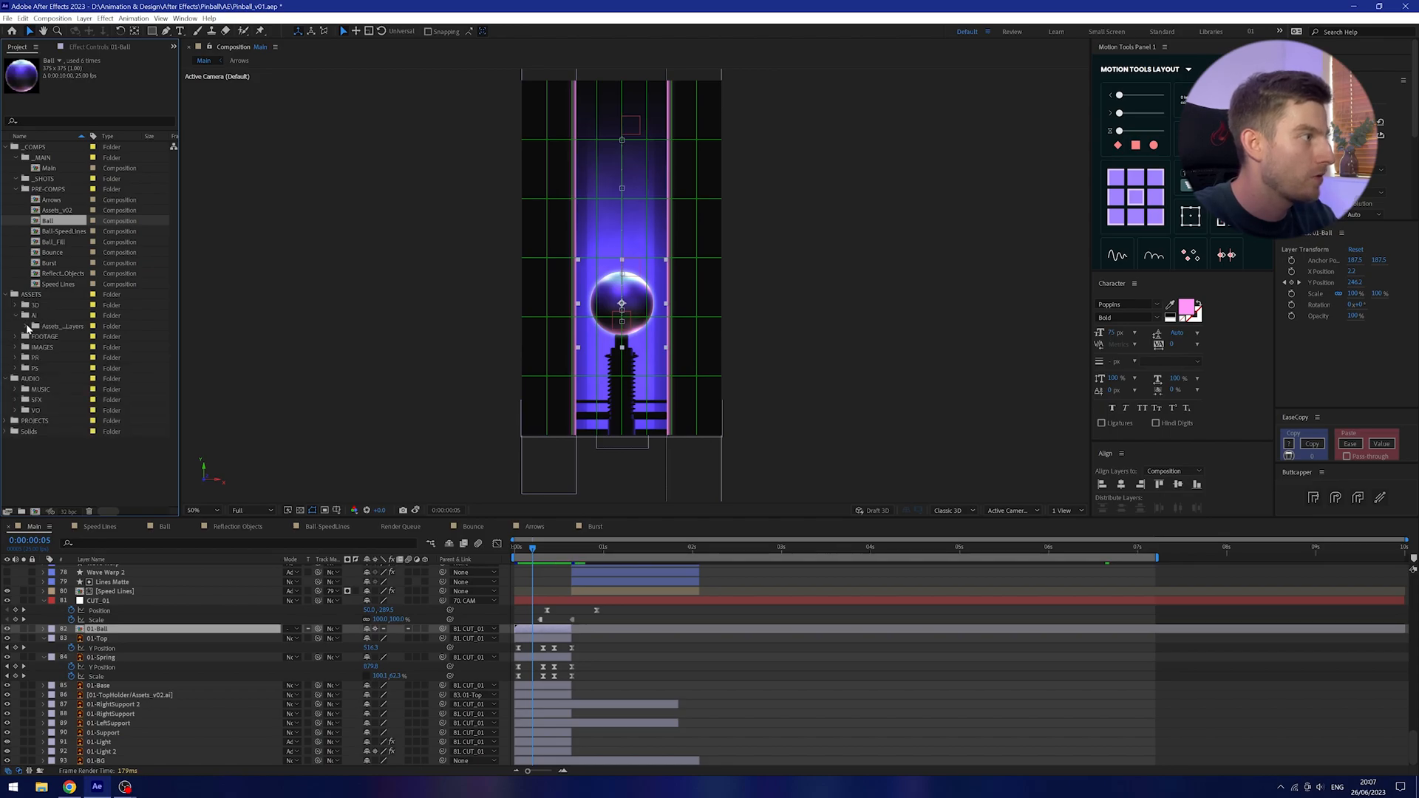
click(29, 329)
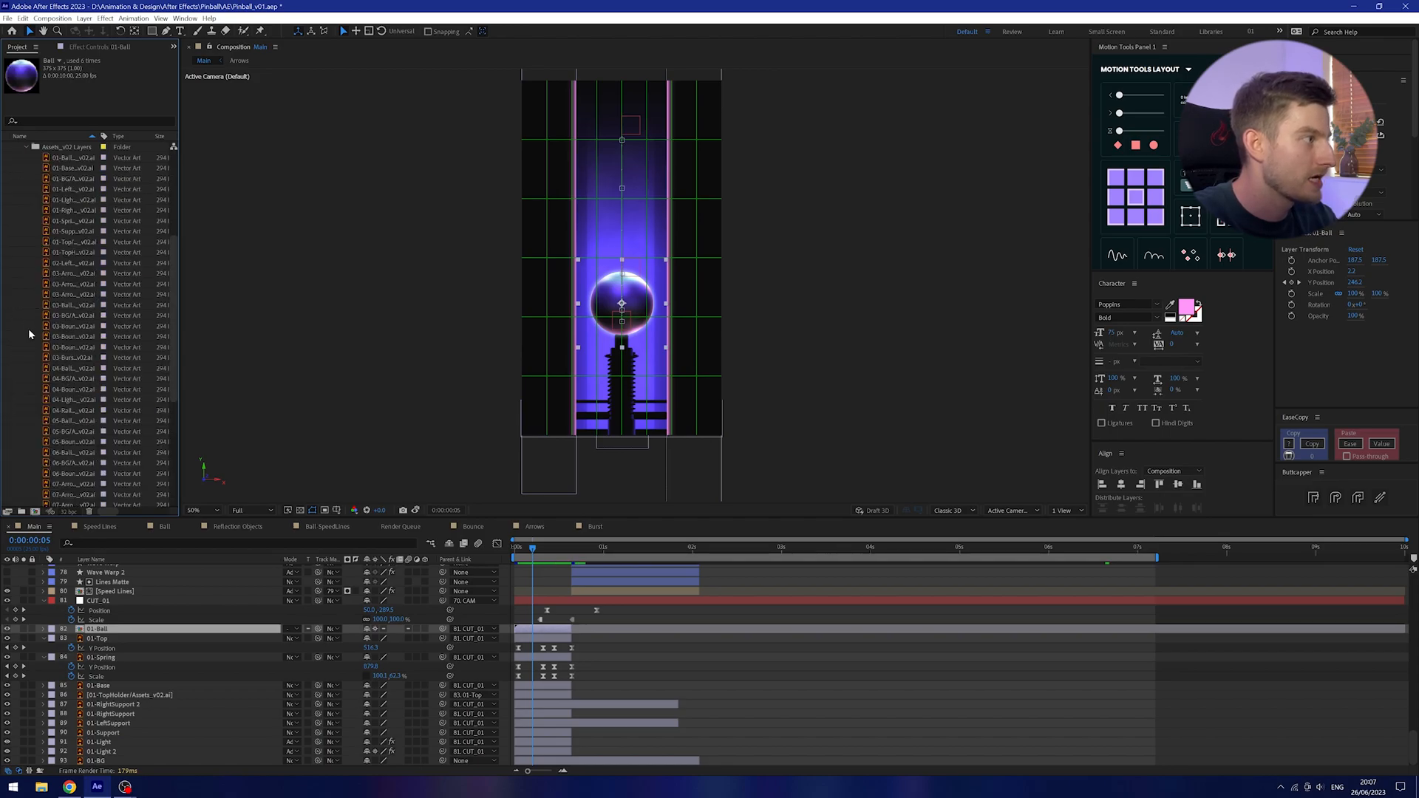
double_click(72, 157)
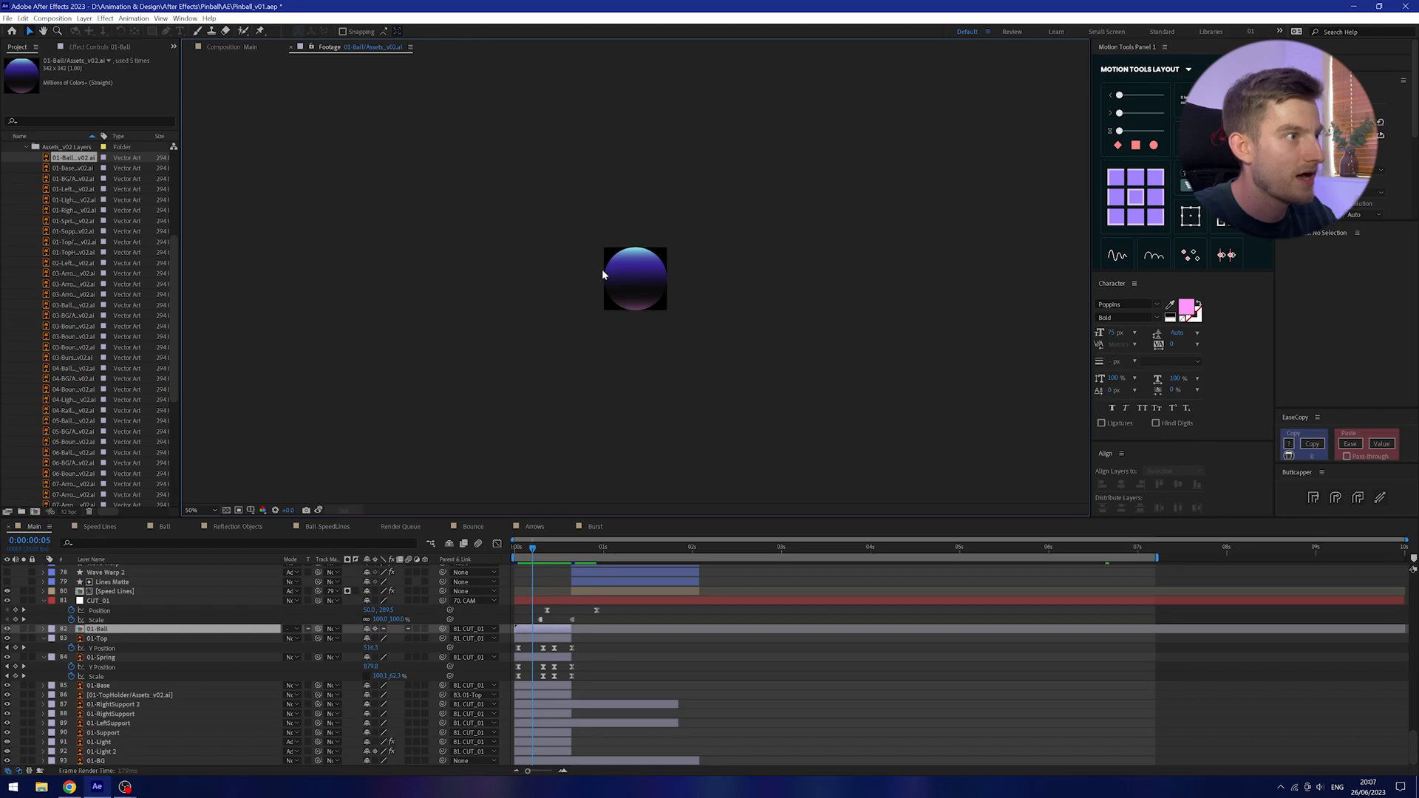
Open the Ball composition from the 01-Ball layer and toggle solo on its two 01-Ball artwork layers to compare them.
key(period)
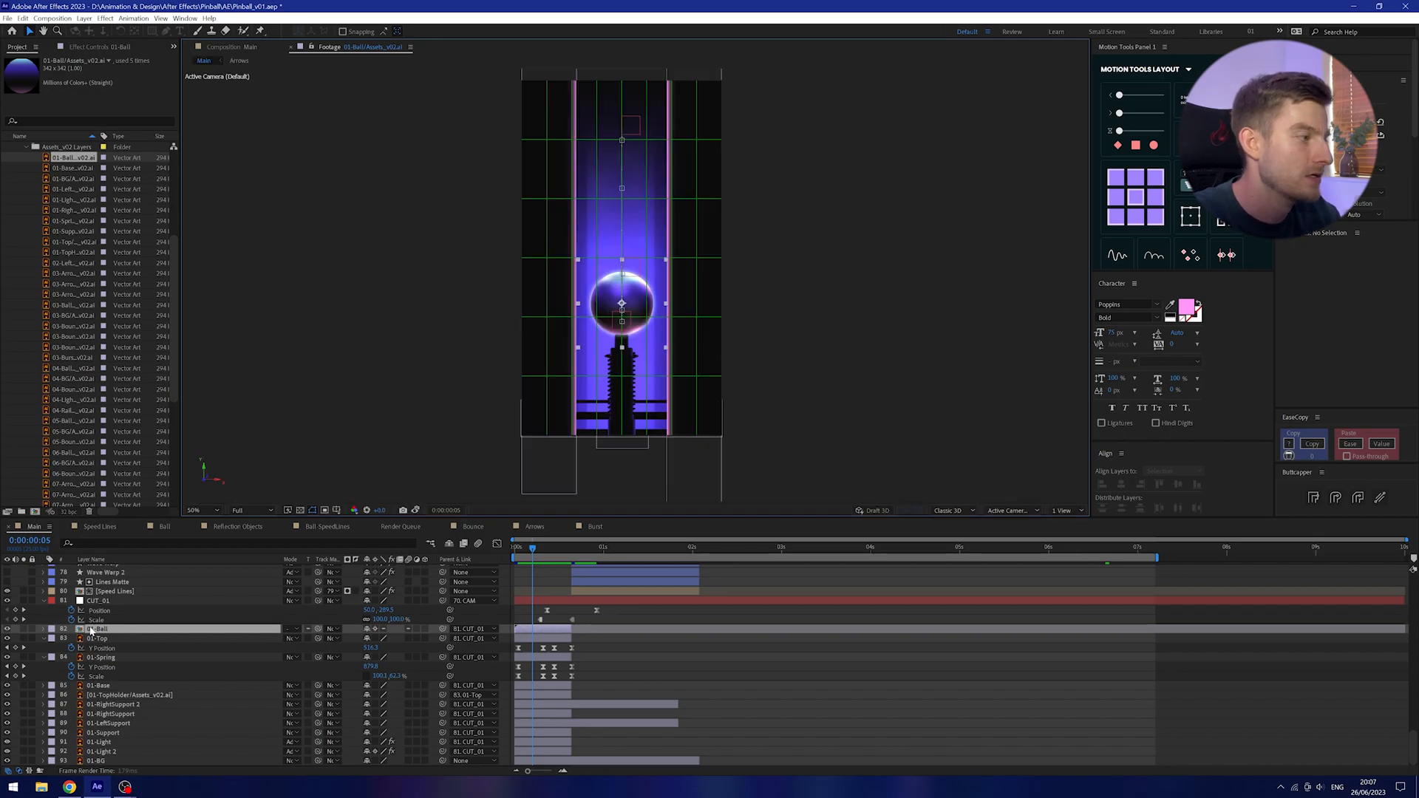
double_click(90, 630)
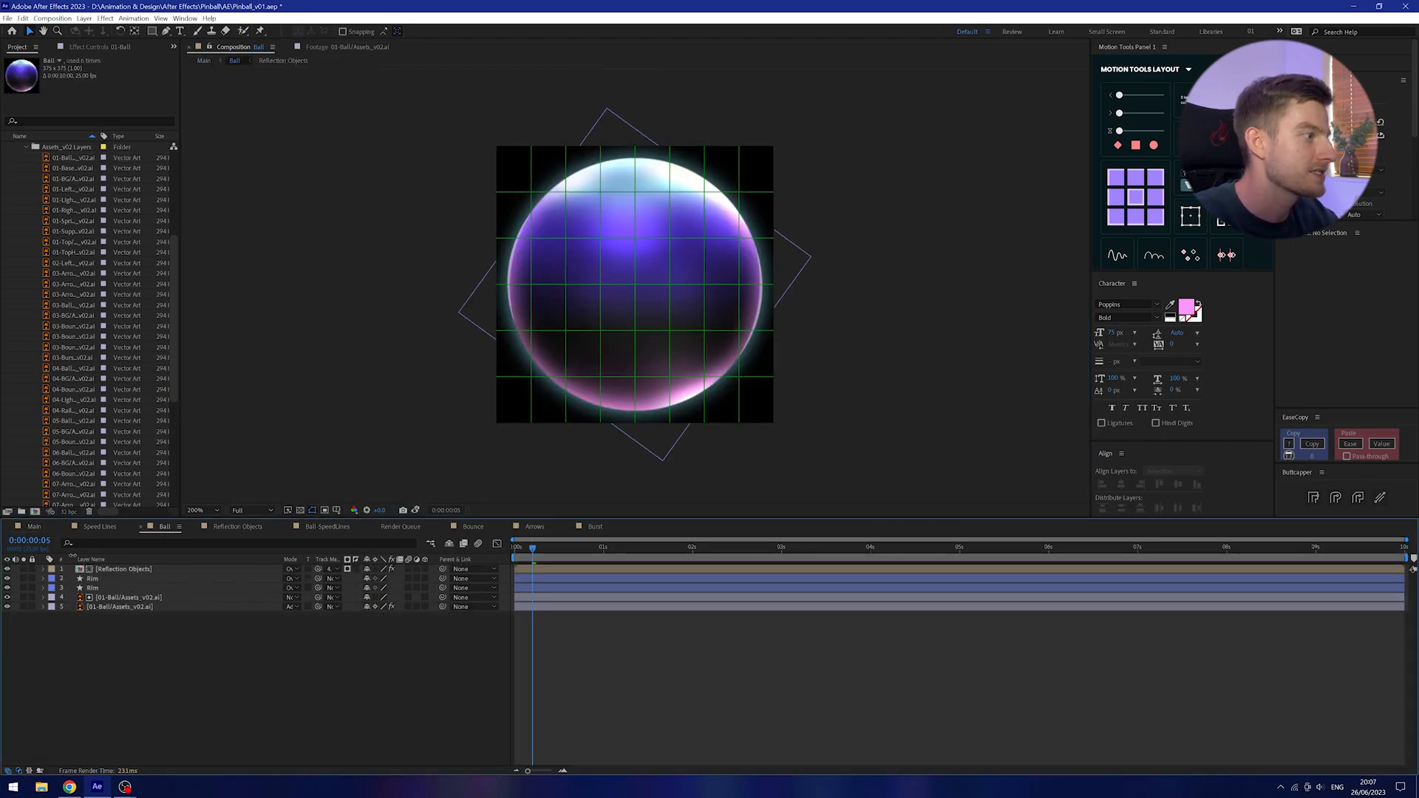
click(23, 607)
click(23, 607)
click(23, 598)
click(24, 597)
click(23, 597)
click(25, 597)
click(25, 598)
Solo the bottom 01-Ball artwork layer along with the one above it and display the bottom layer's effects.
click(55, 597)
click(63, 607)
click(23, 607)
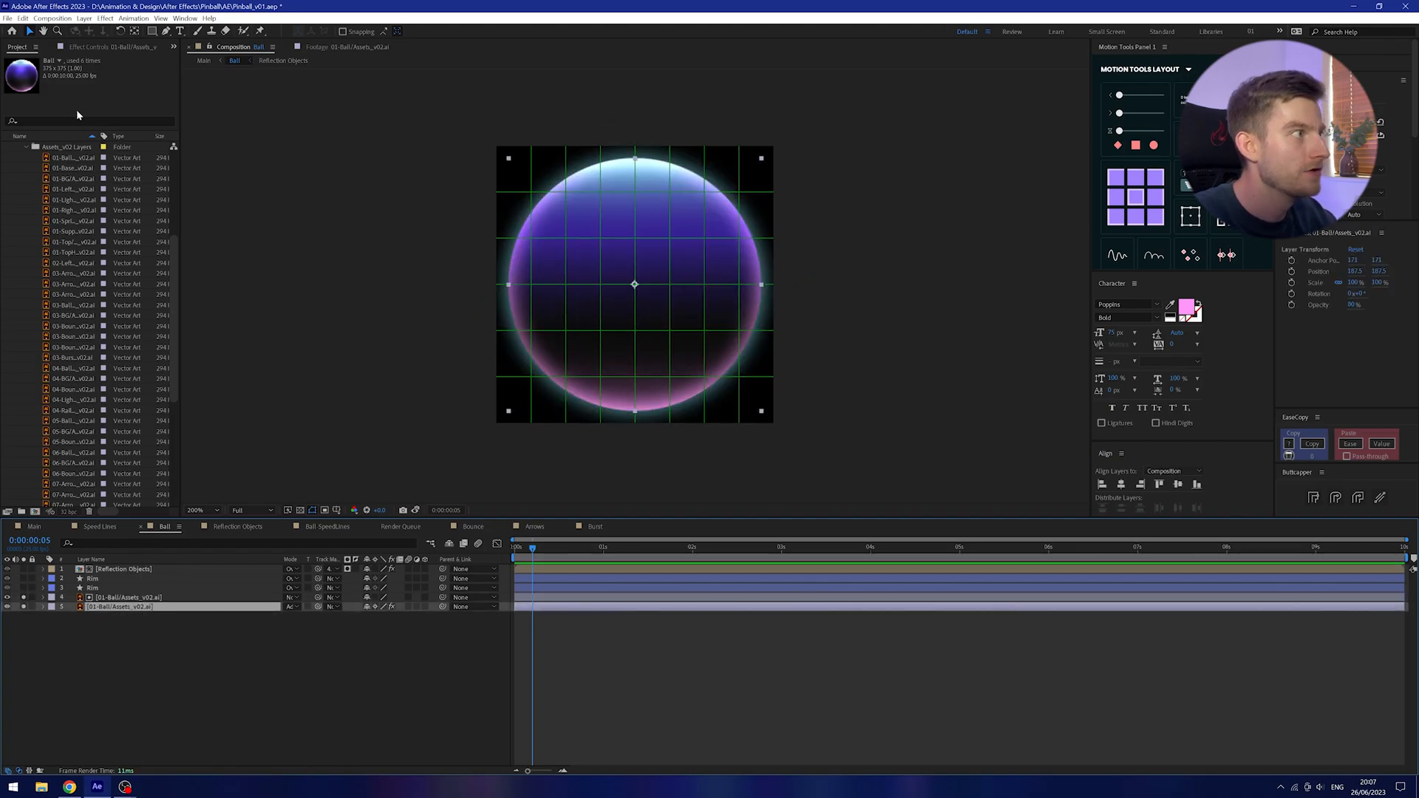
click(104, 49)
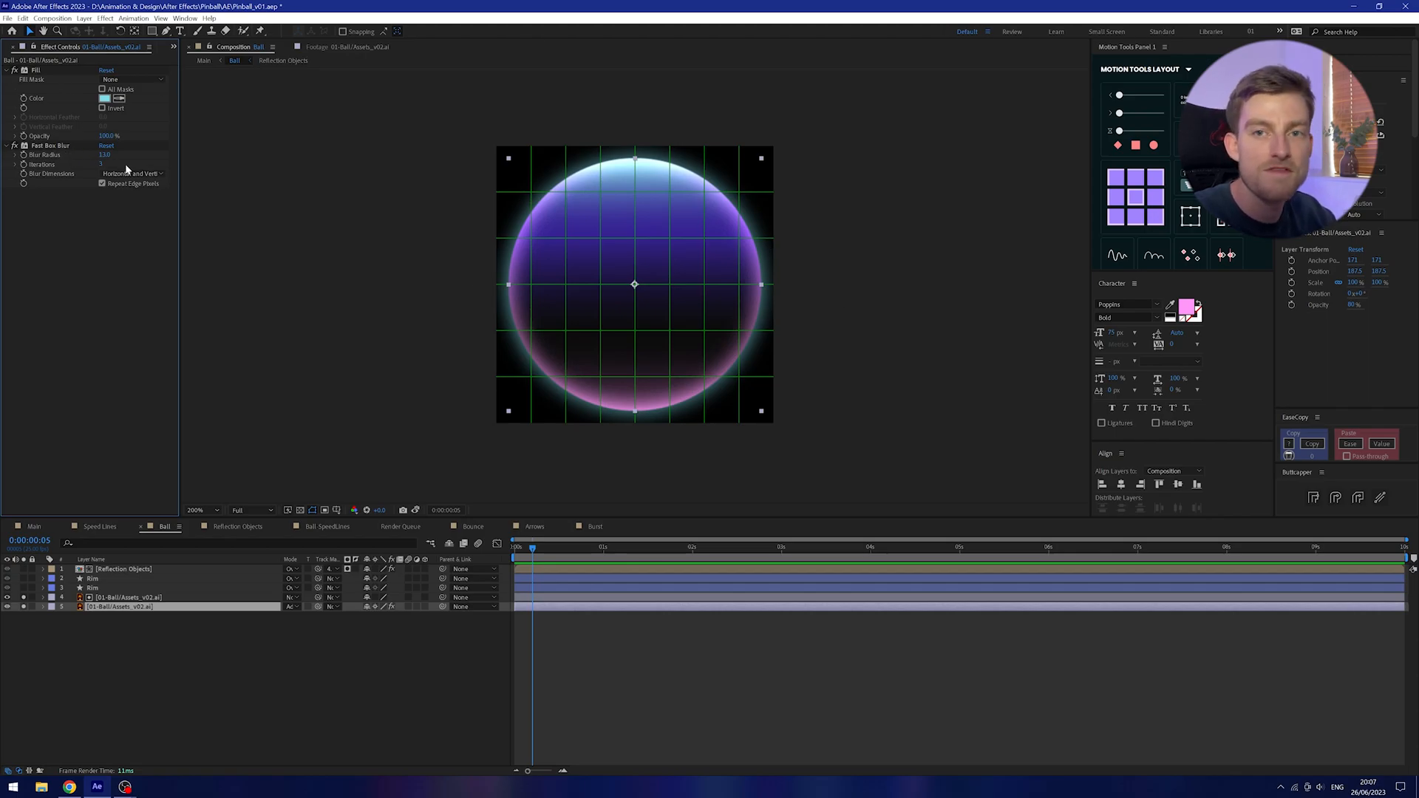
Solo both Rim layers as well and reveal the Rotation expression of the lower Rim layer.
click(24, 588)
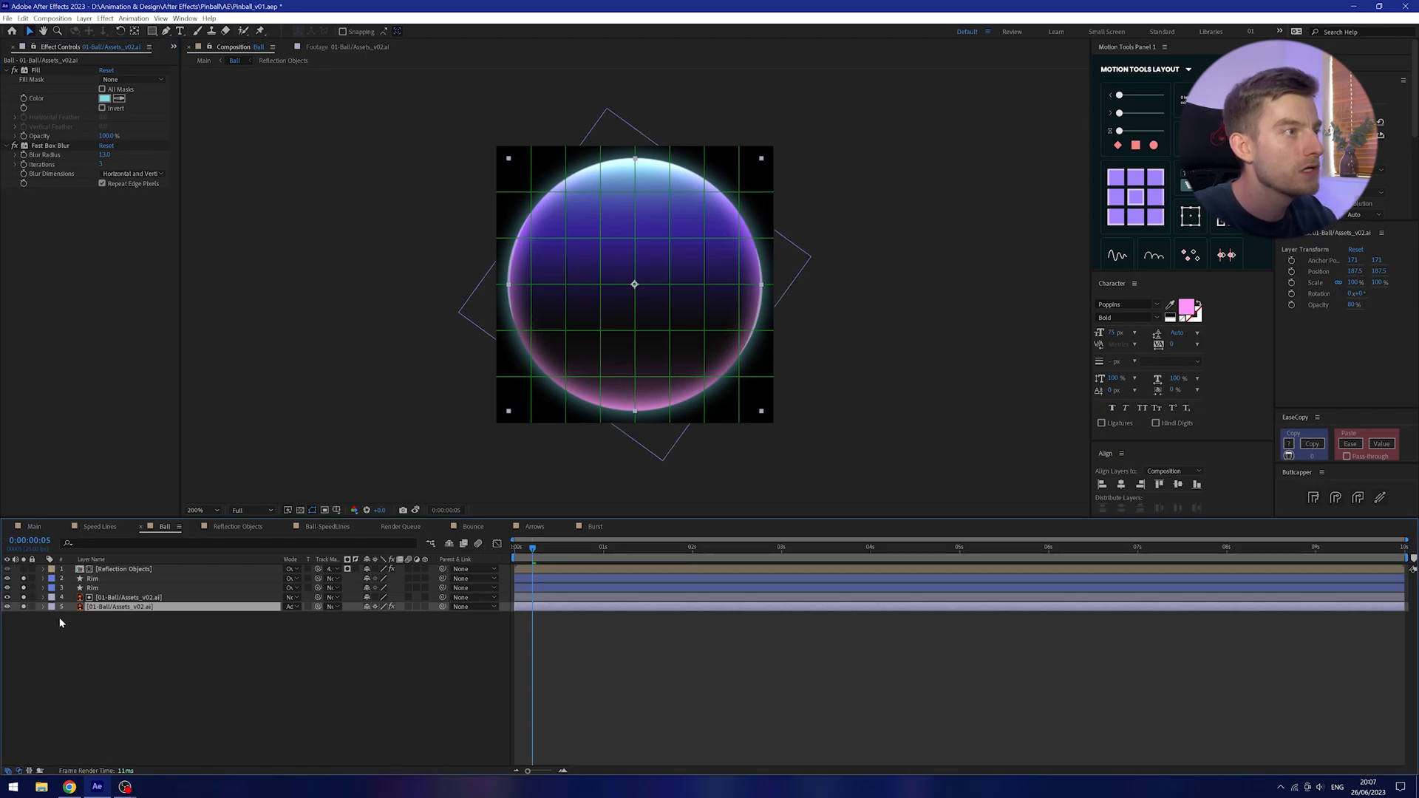
click(92, 579)
click(90, 589)
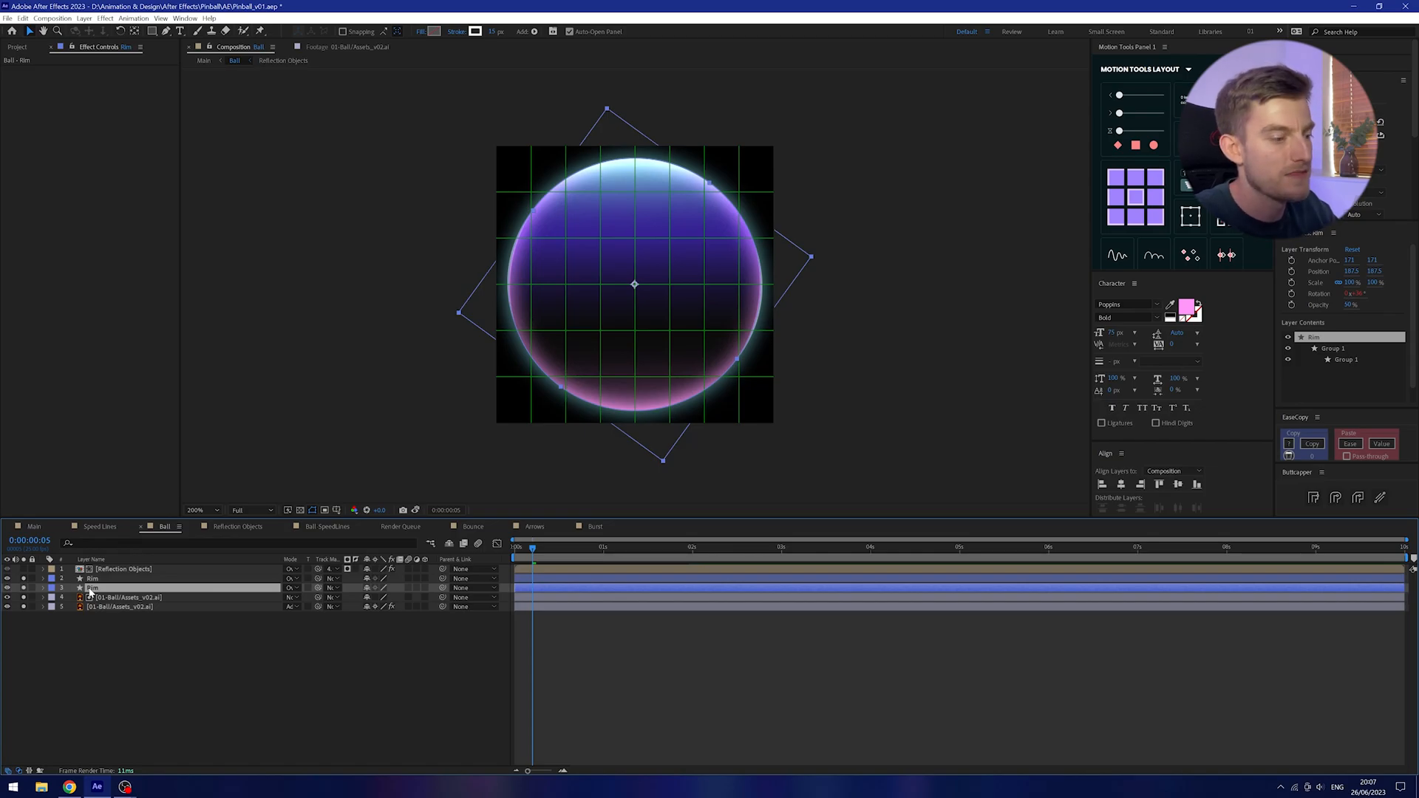
key(r)
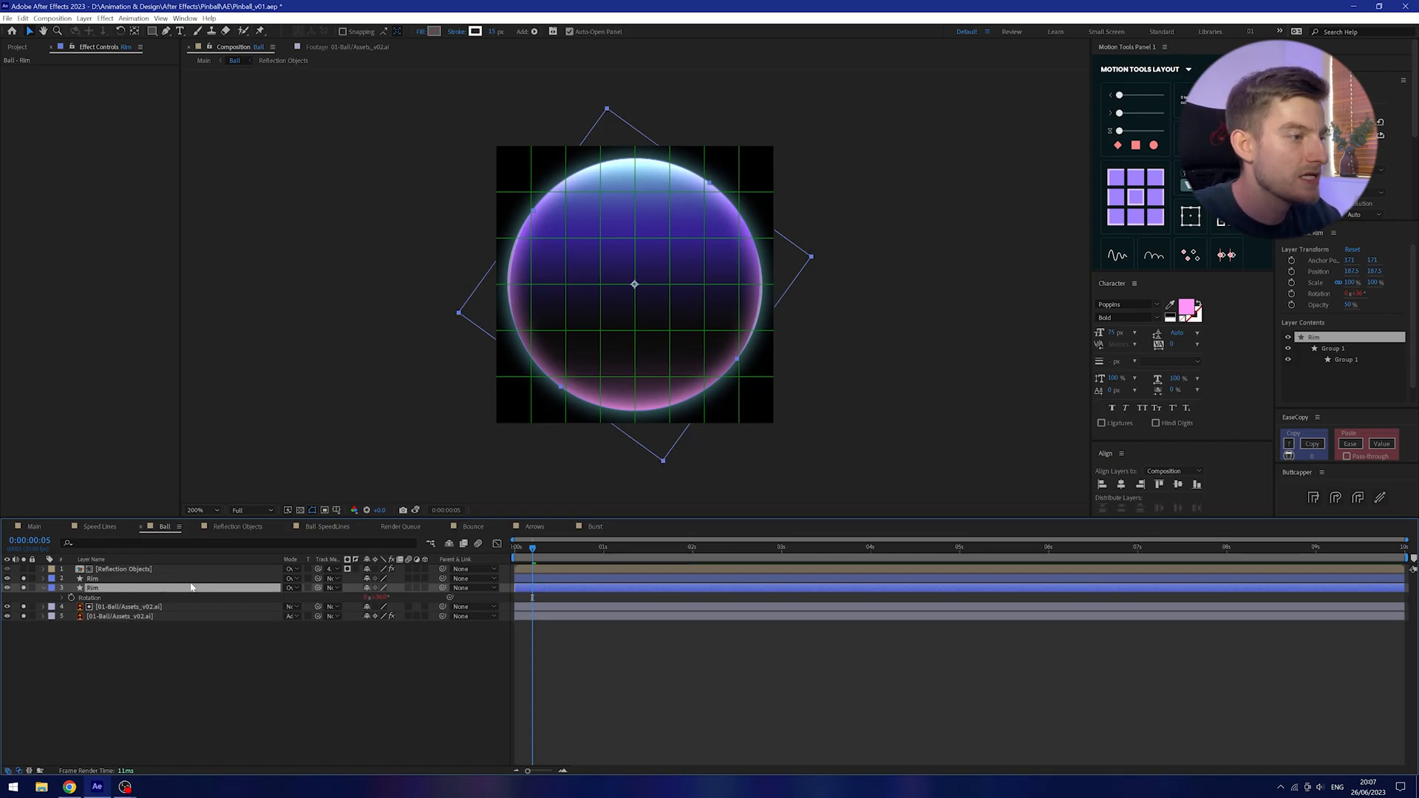
click(62, 597)
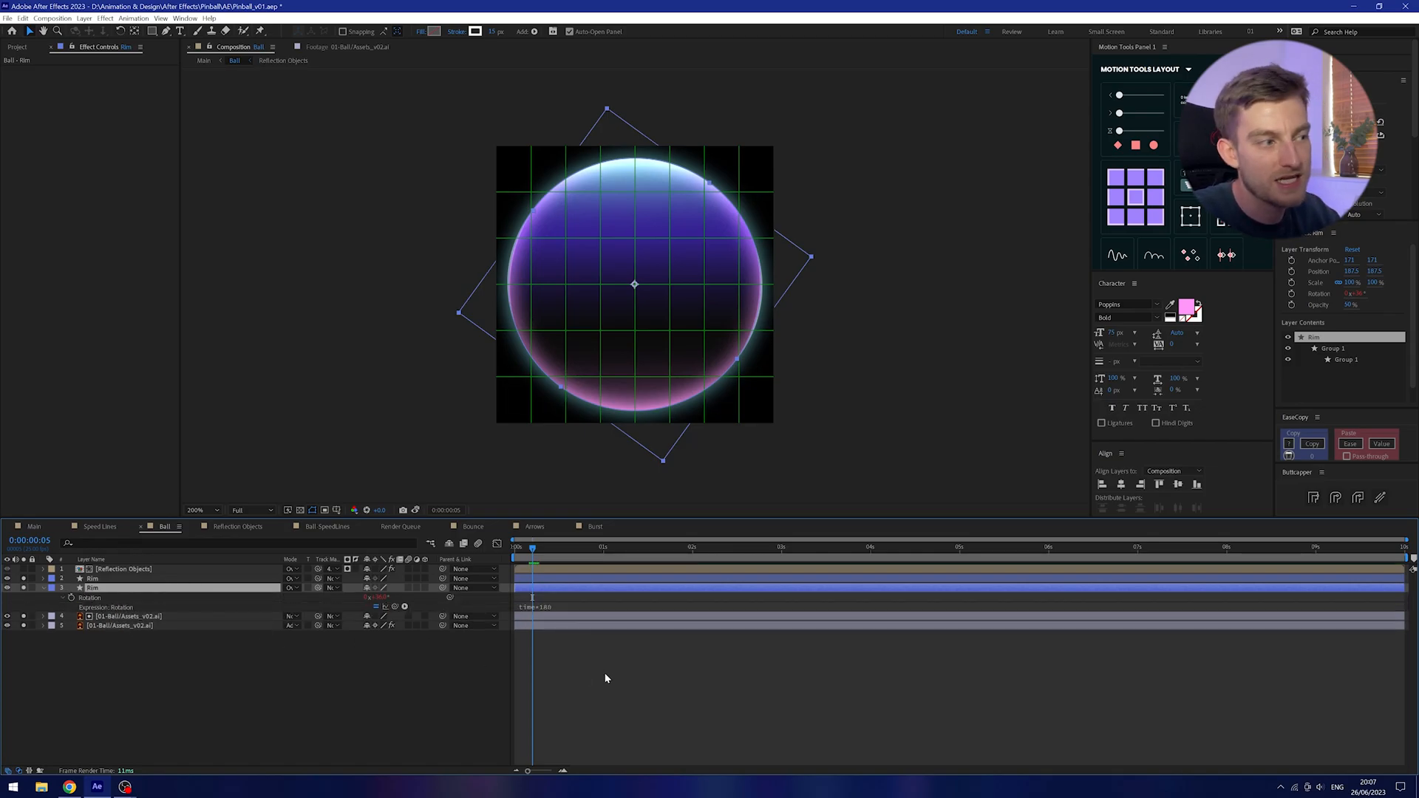
Deselect the layers and preview the soloed ball artwork and rims from the first frame.
click(624, 673)
drag(537, 548, 472, 551)
key(space)
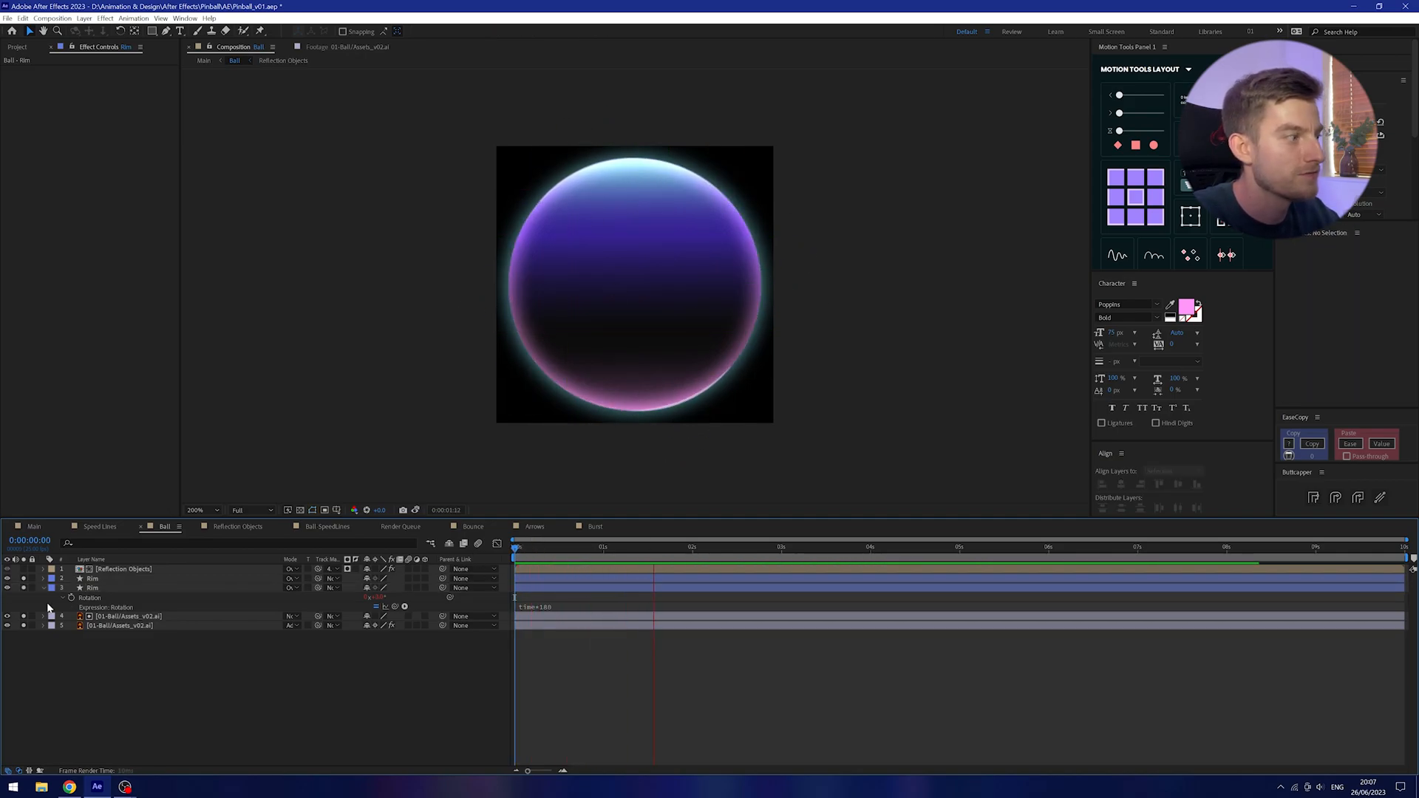
Isolate the two Rim layers, then solo the artwork again and toggle solo on Reflection Objects to compare the ball's look.
drag(23, 616, 24, 630)
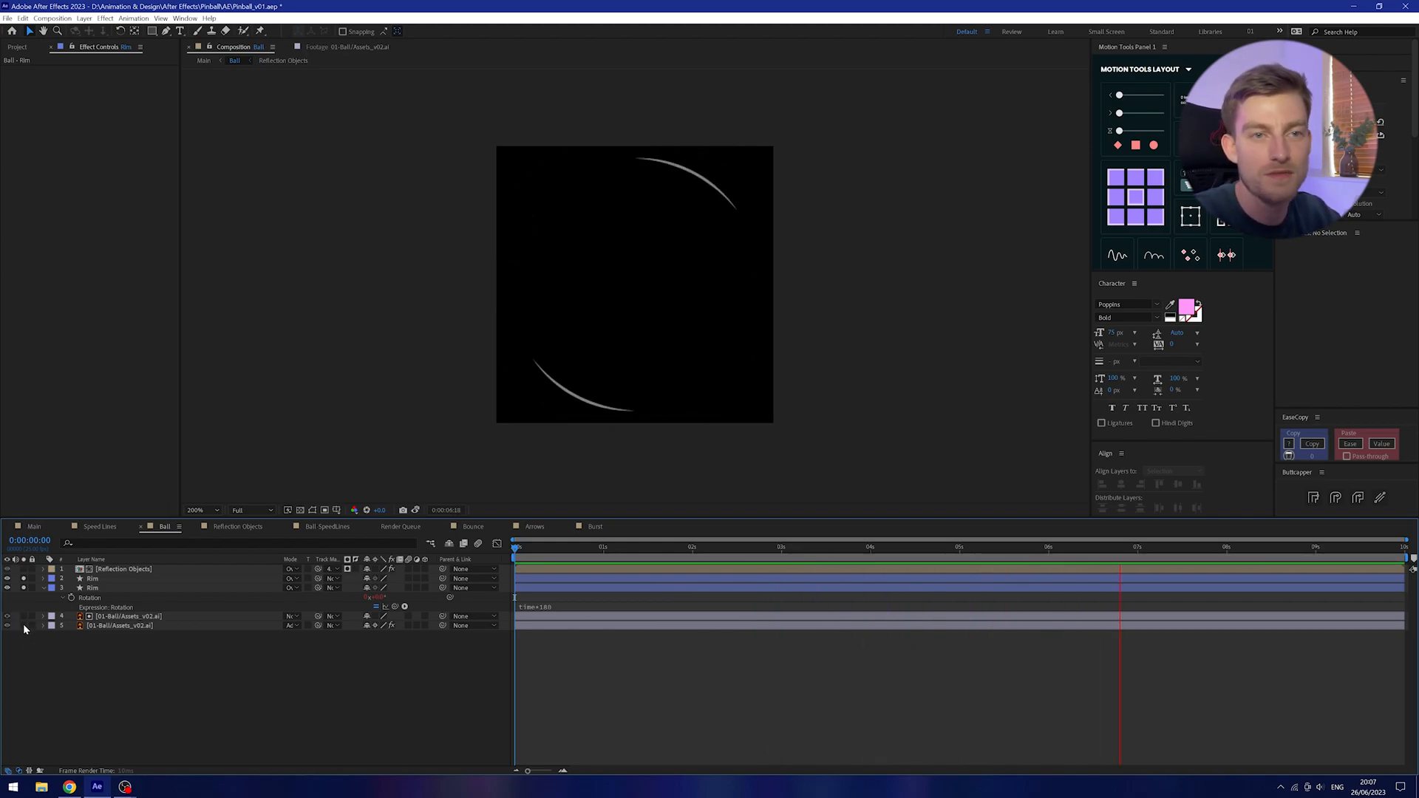
drag(24, 625, 24, 584)
click(25, 570)
click(25, 570)
click(25, 571)
click(25, 571)
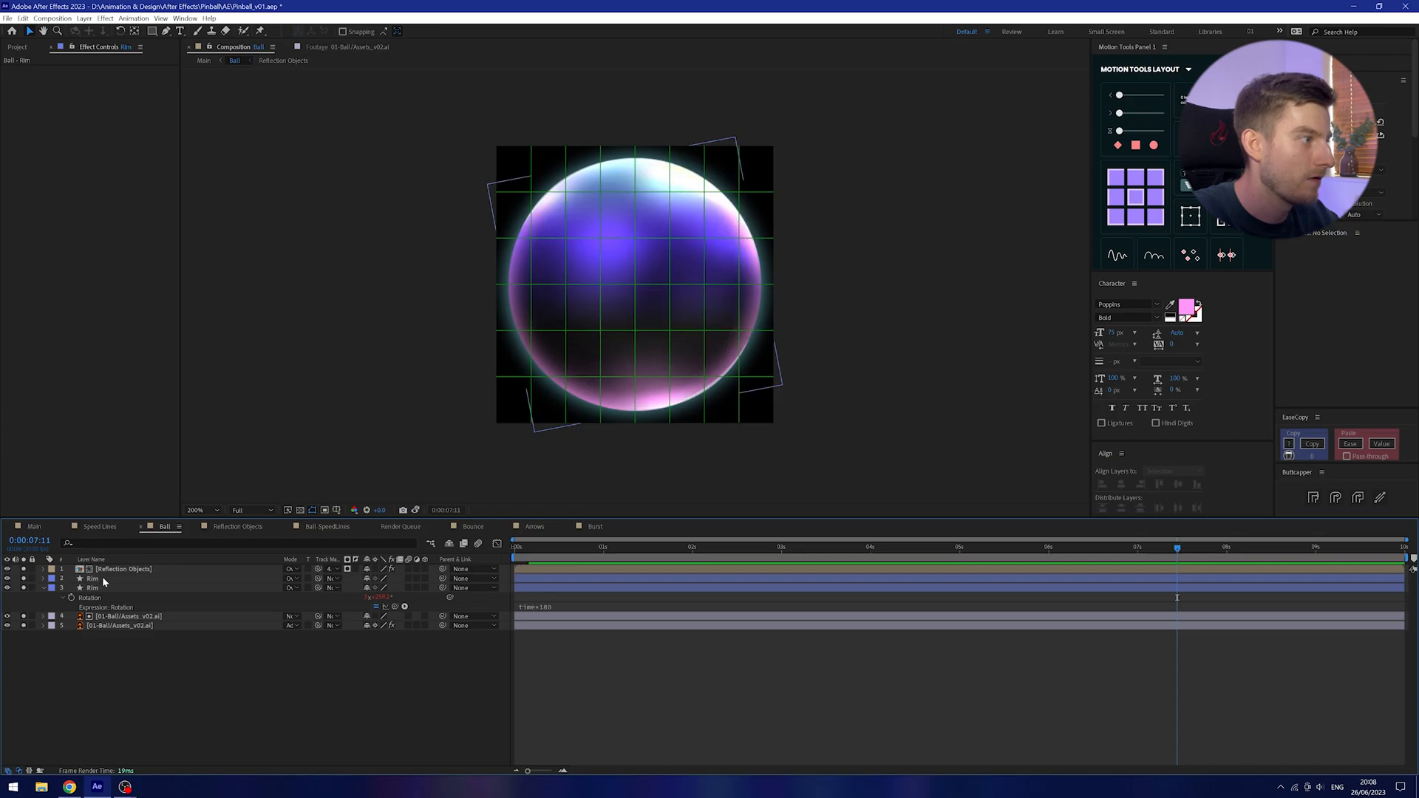
Show the effects of the Reflection Objects layer, then open its composition at 0:00:01:04.
click(119, 570)
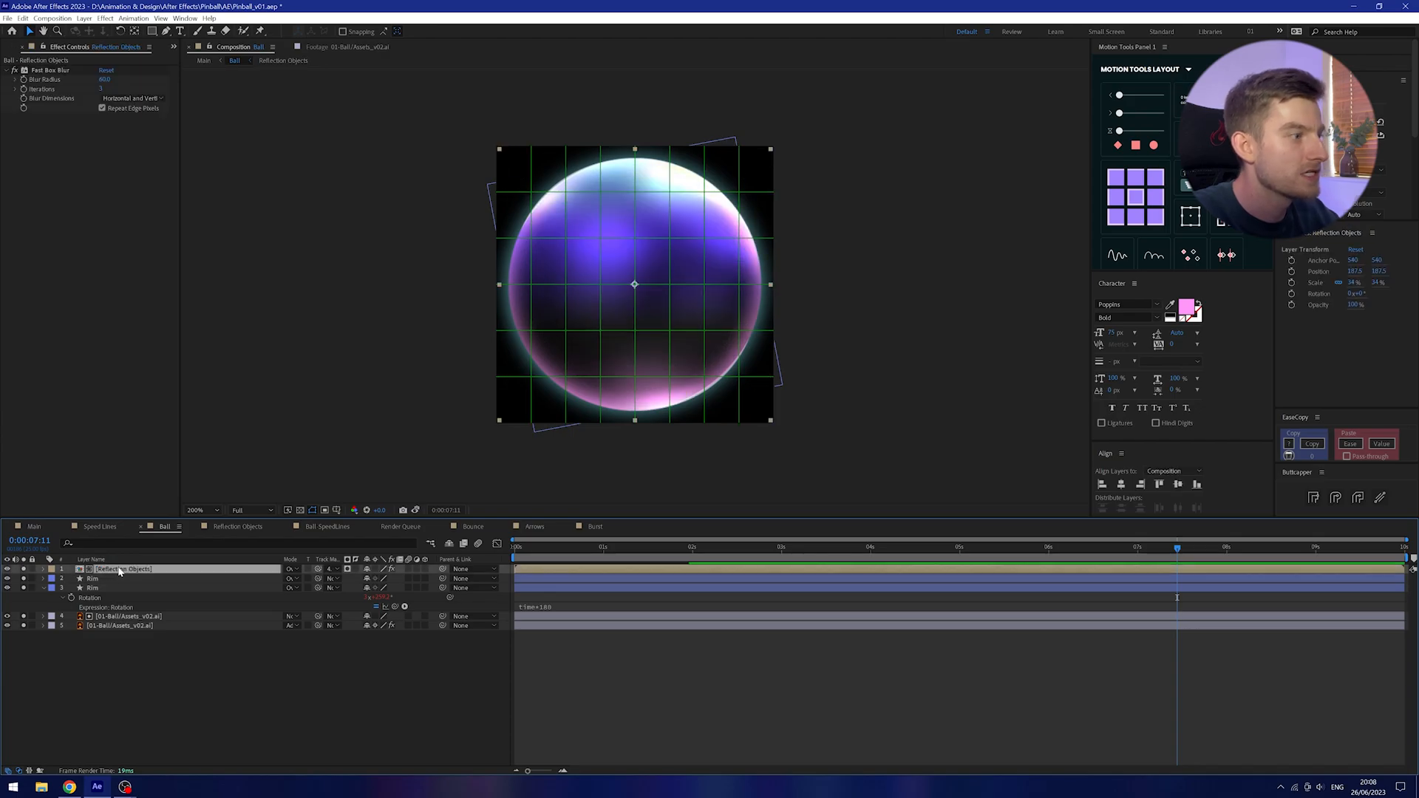
double_click(181, 570)
click(615, 550)
drag(615, 553, 618, 553)
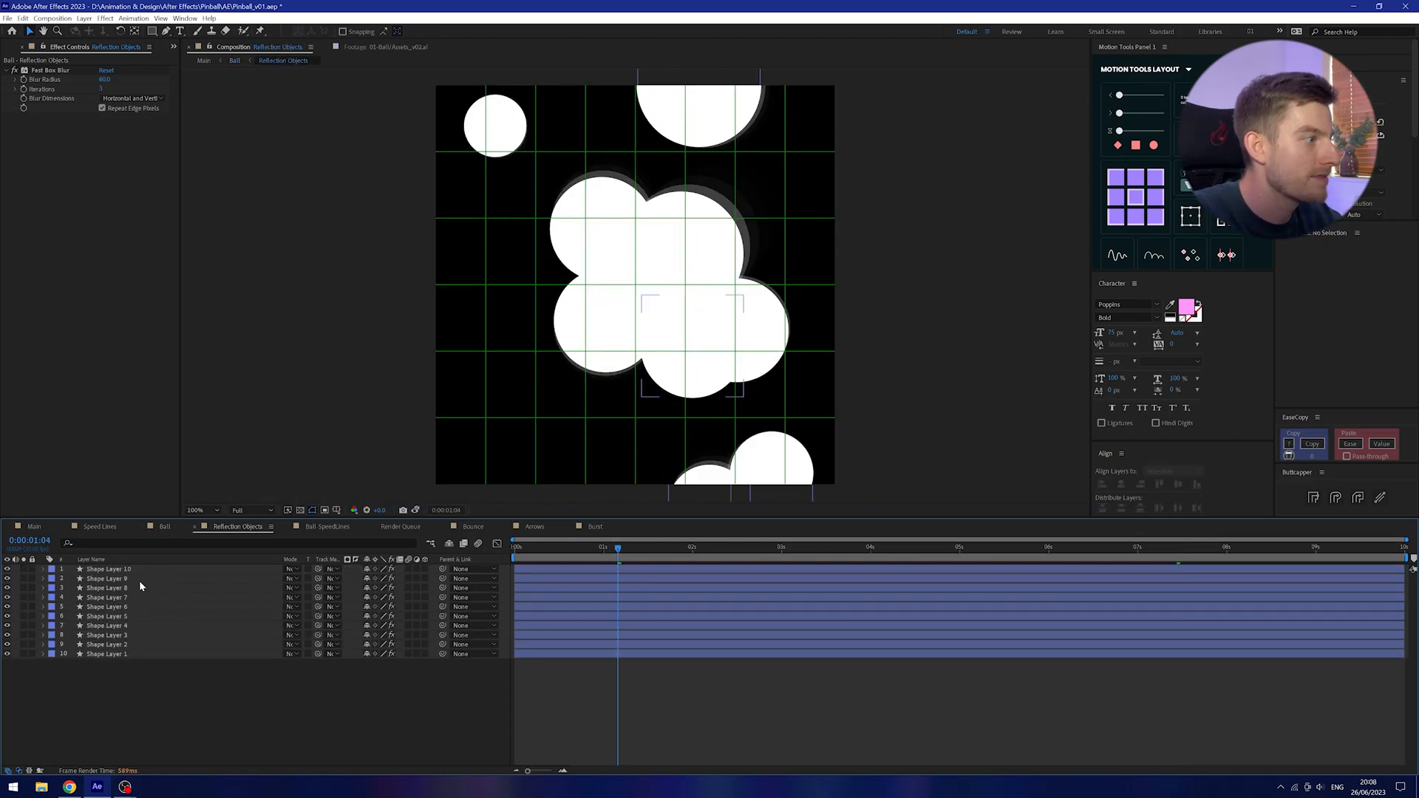
Select Shape Layer 2 and reveal its modified properties, including the Position expression.
click(137, 570)
click(135, 646)
key(u)
key(u)
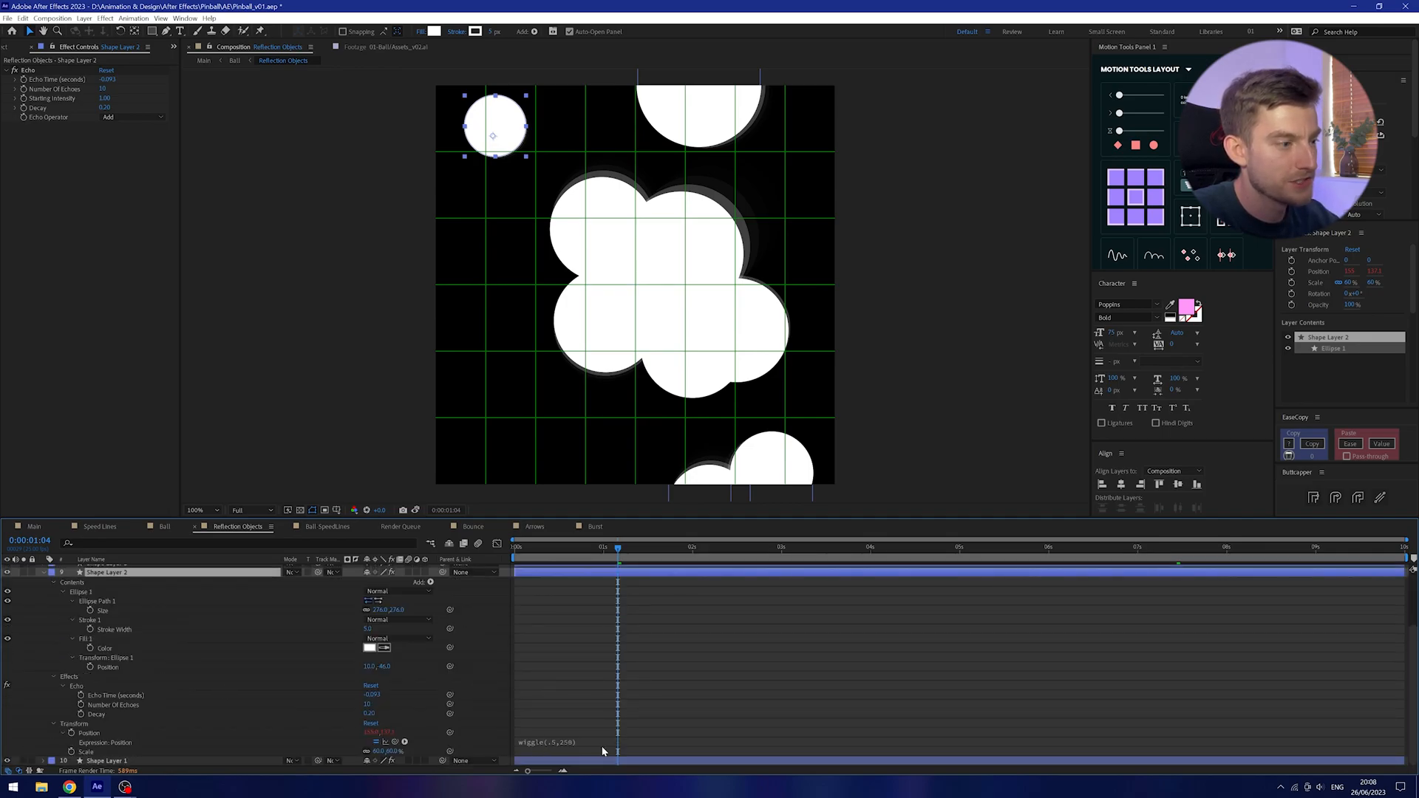
Preview the moving circles in the Reflection Objects composition, then return to the Ball composition.
key(space)
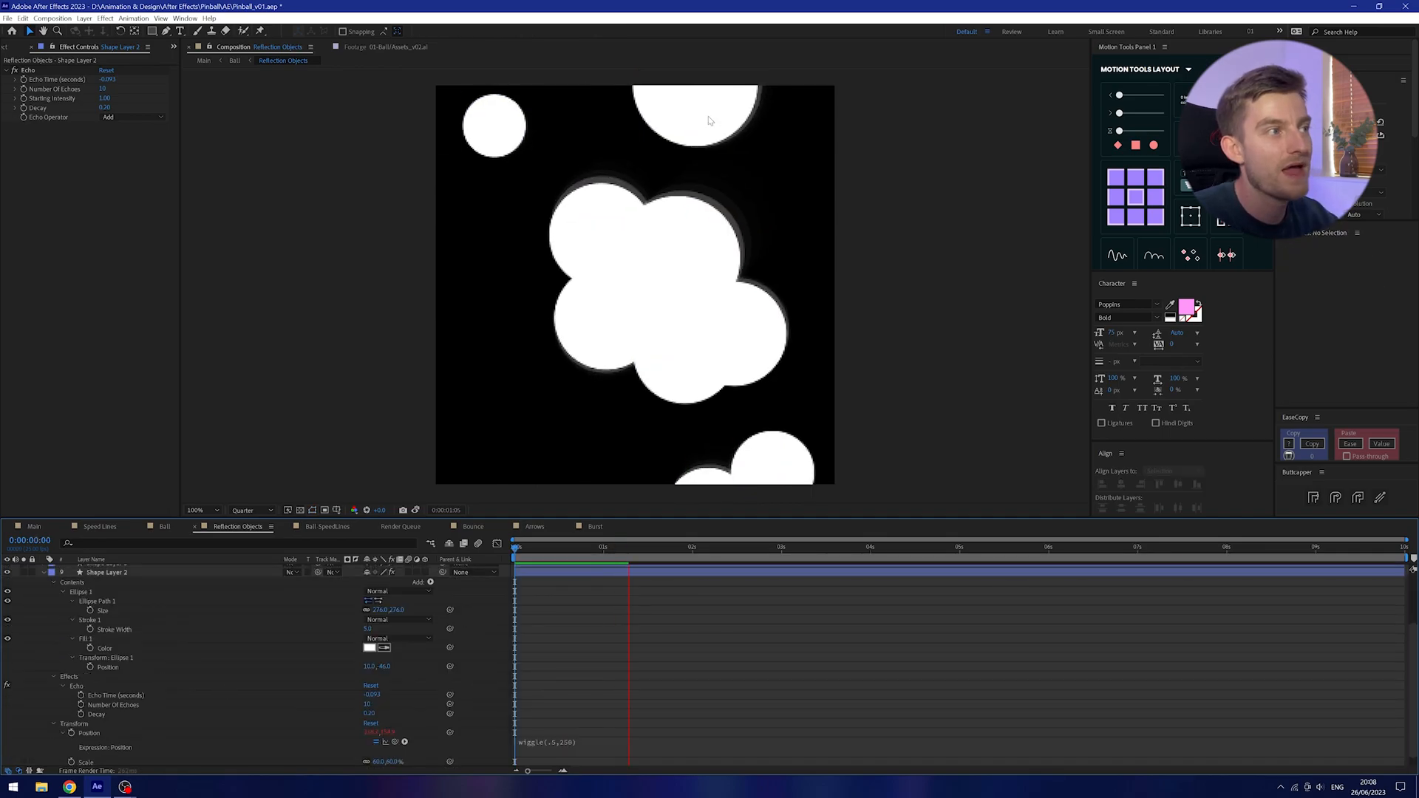
key(space)
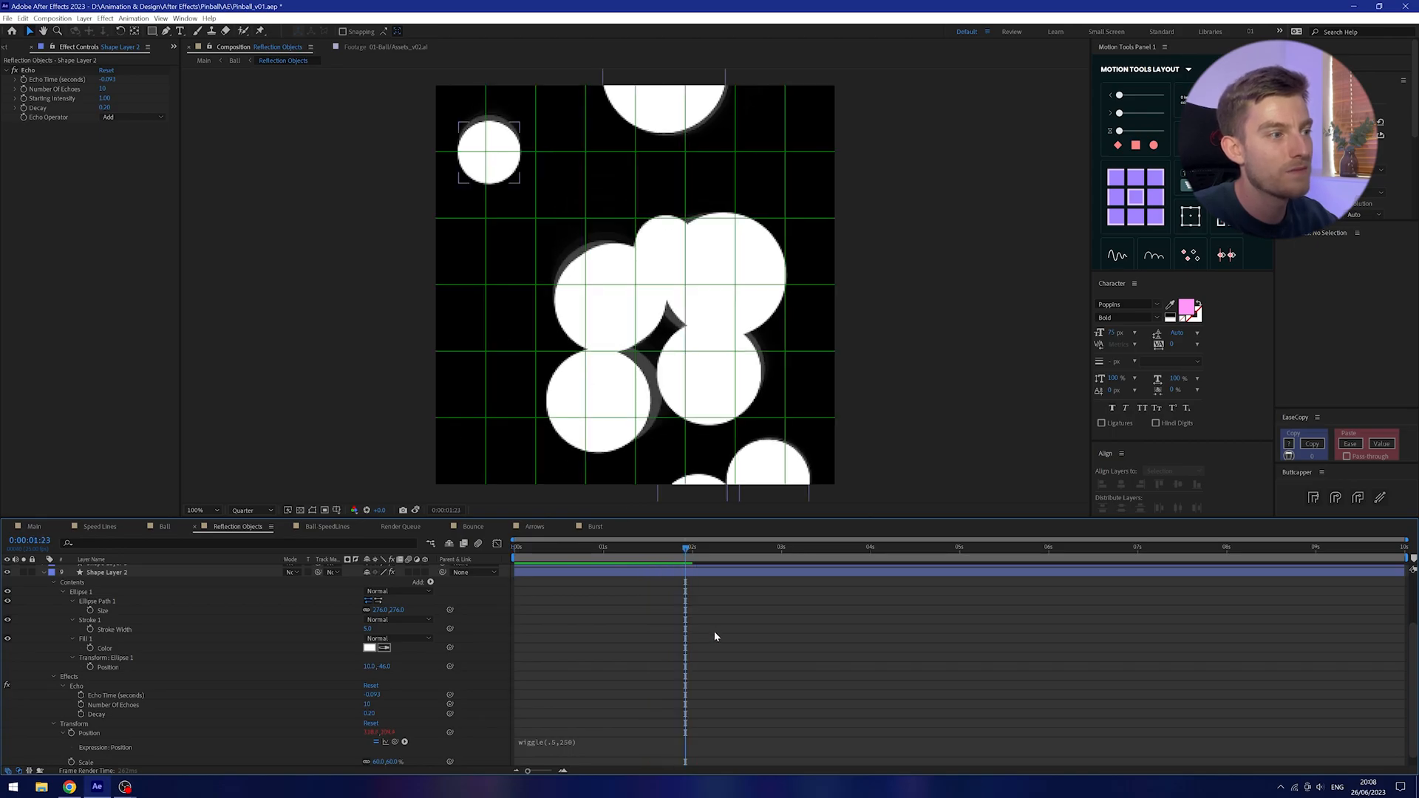
key(Tab)
click(630, 621)
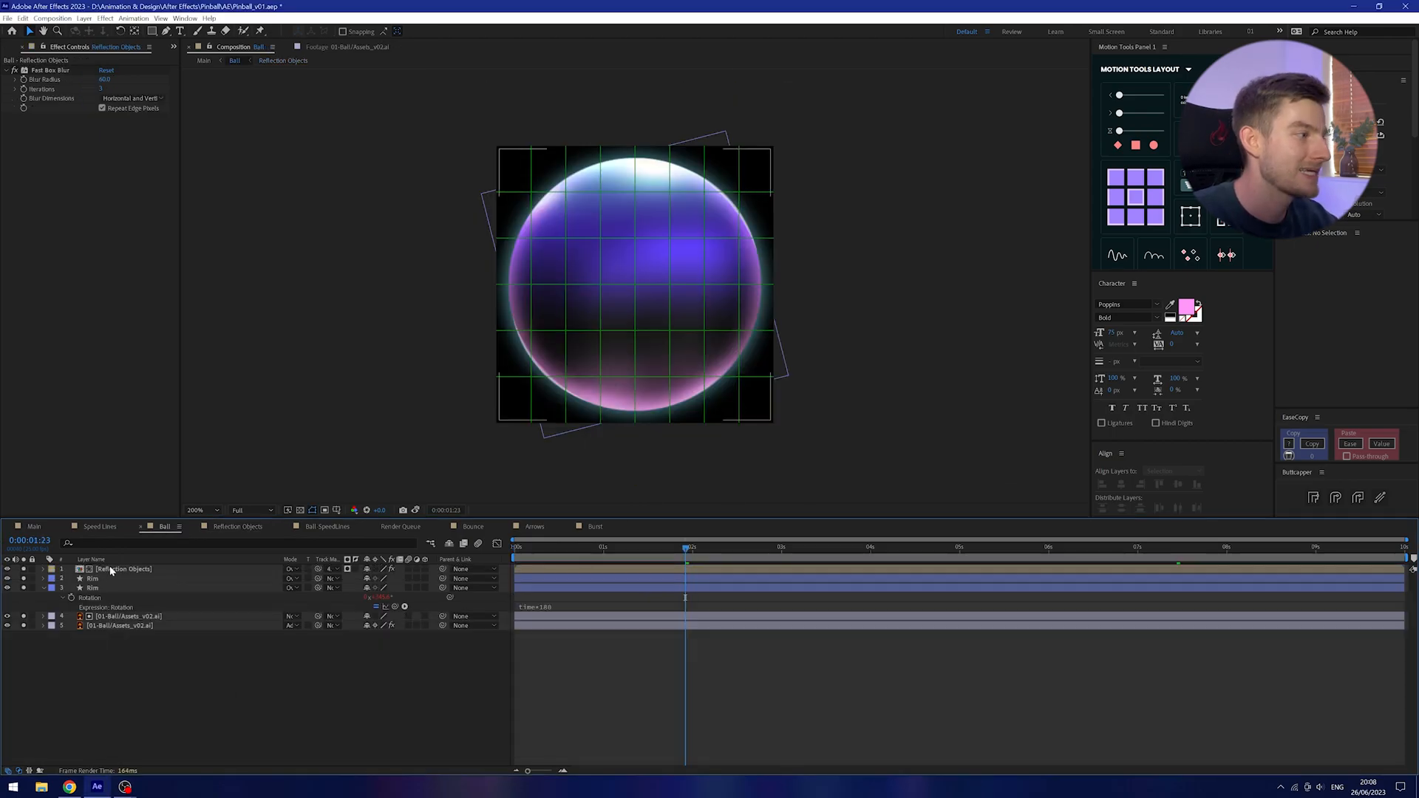
Set the Ball composition's preview resolution to Quarter and preview it from the first frame.
click(173, 616)
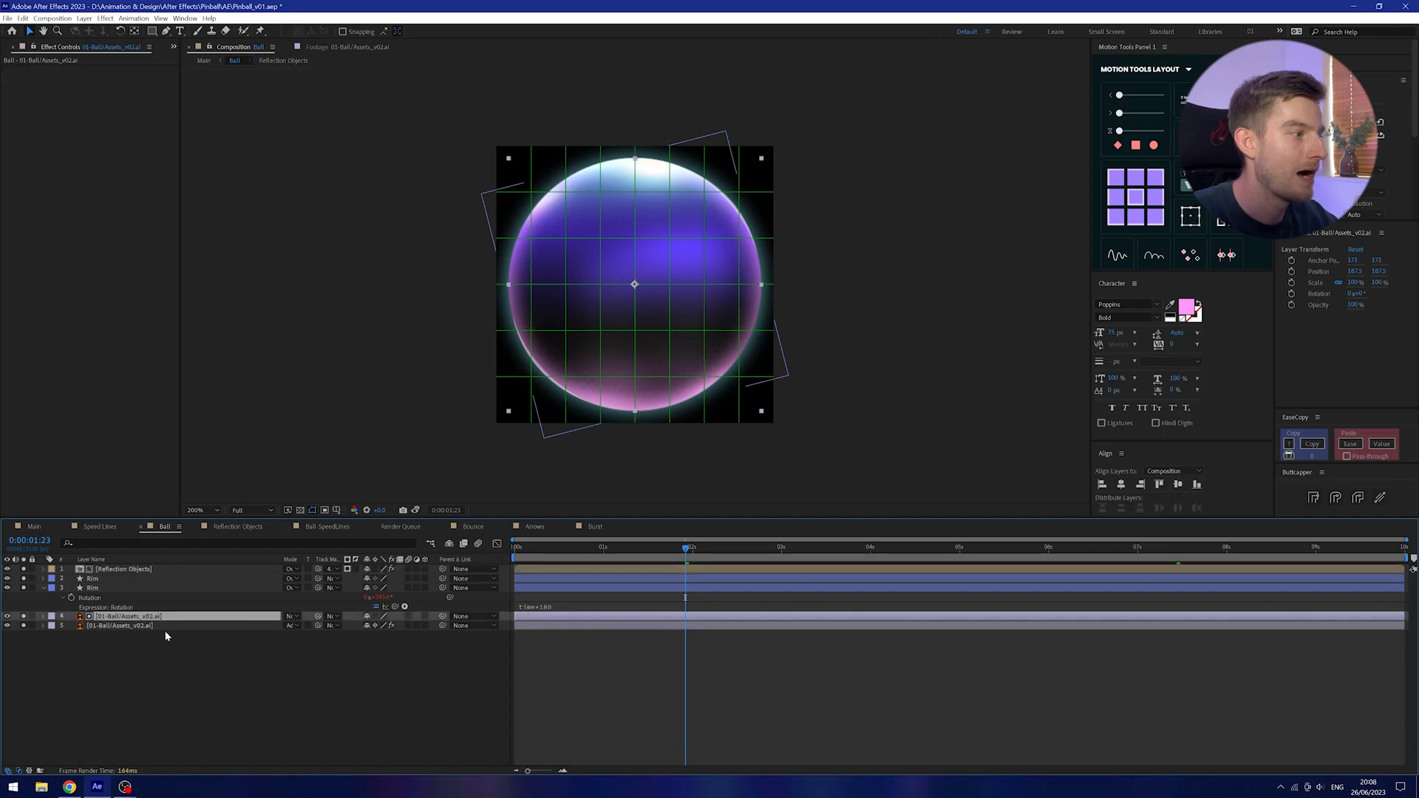
drag(561, 553, 599, 560)
key(space)
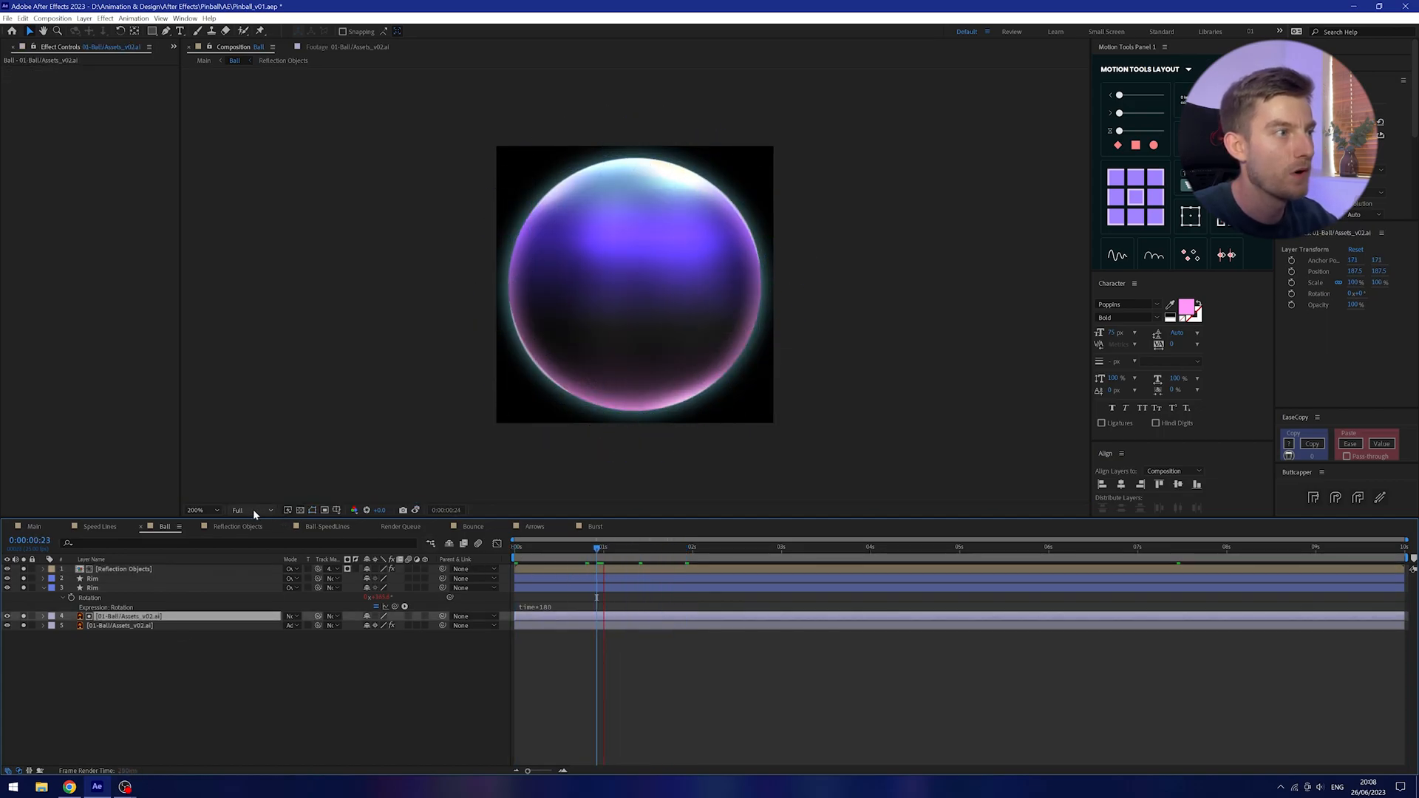
click(251, 510)
click(251, 576)
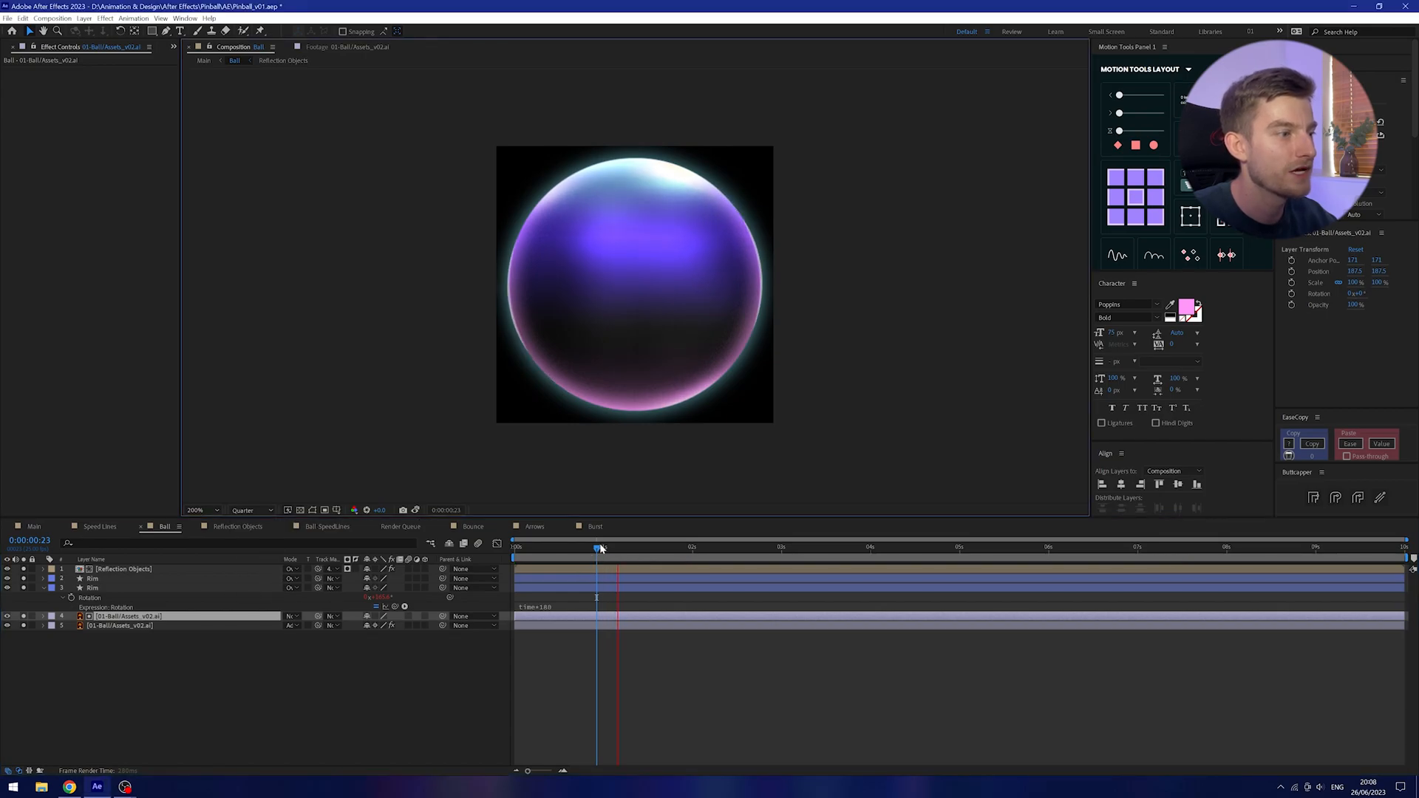
drag(599, 547, 463, 548)
key(space)
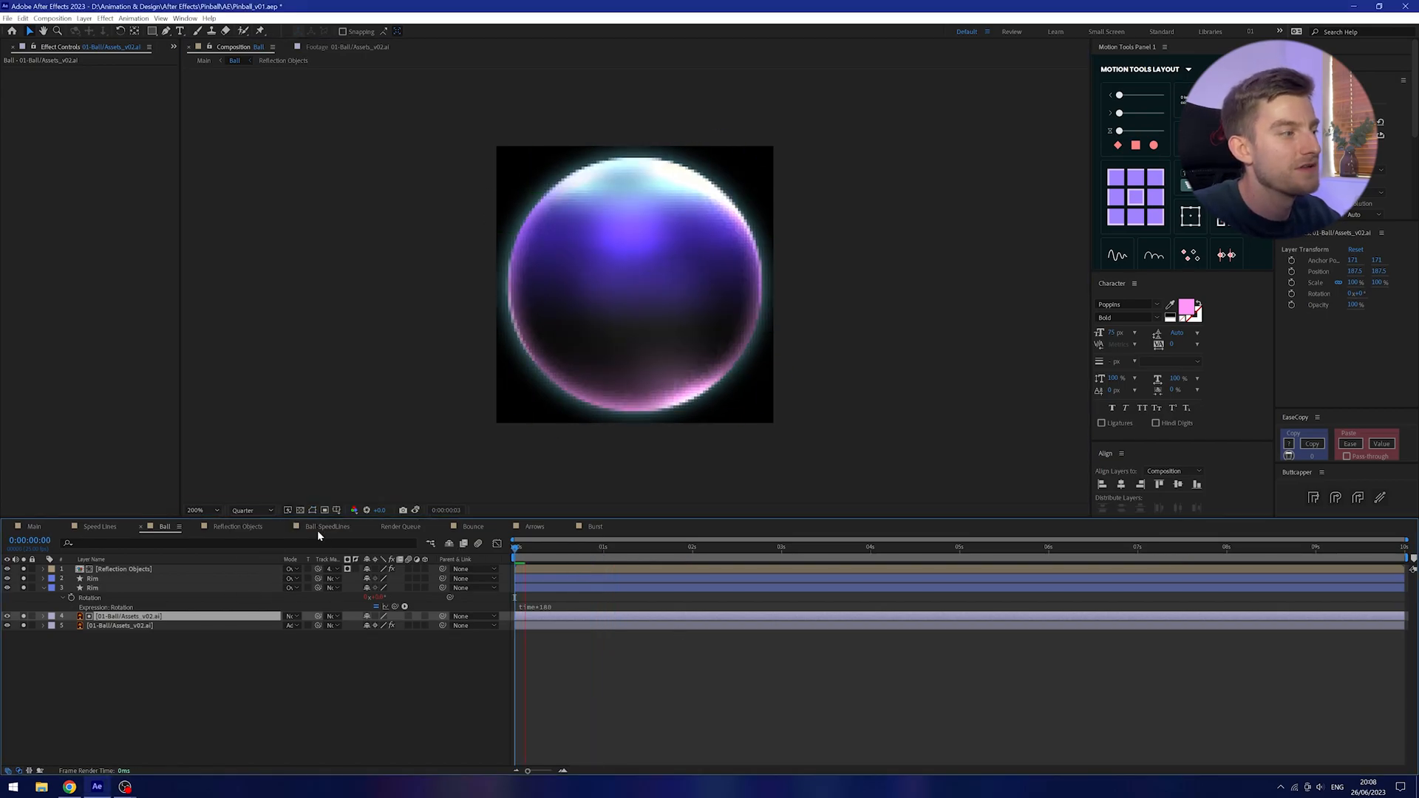
Set the Ball composition's preview resolution to Half and preview it again.
click(251, 510)
click(260, 552)
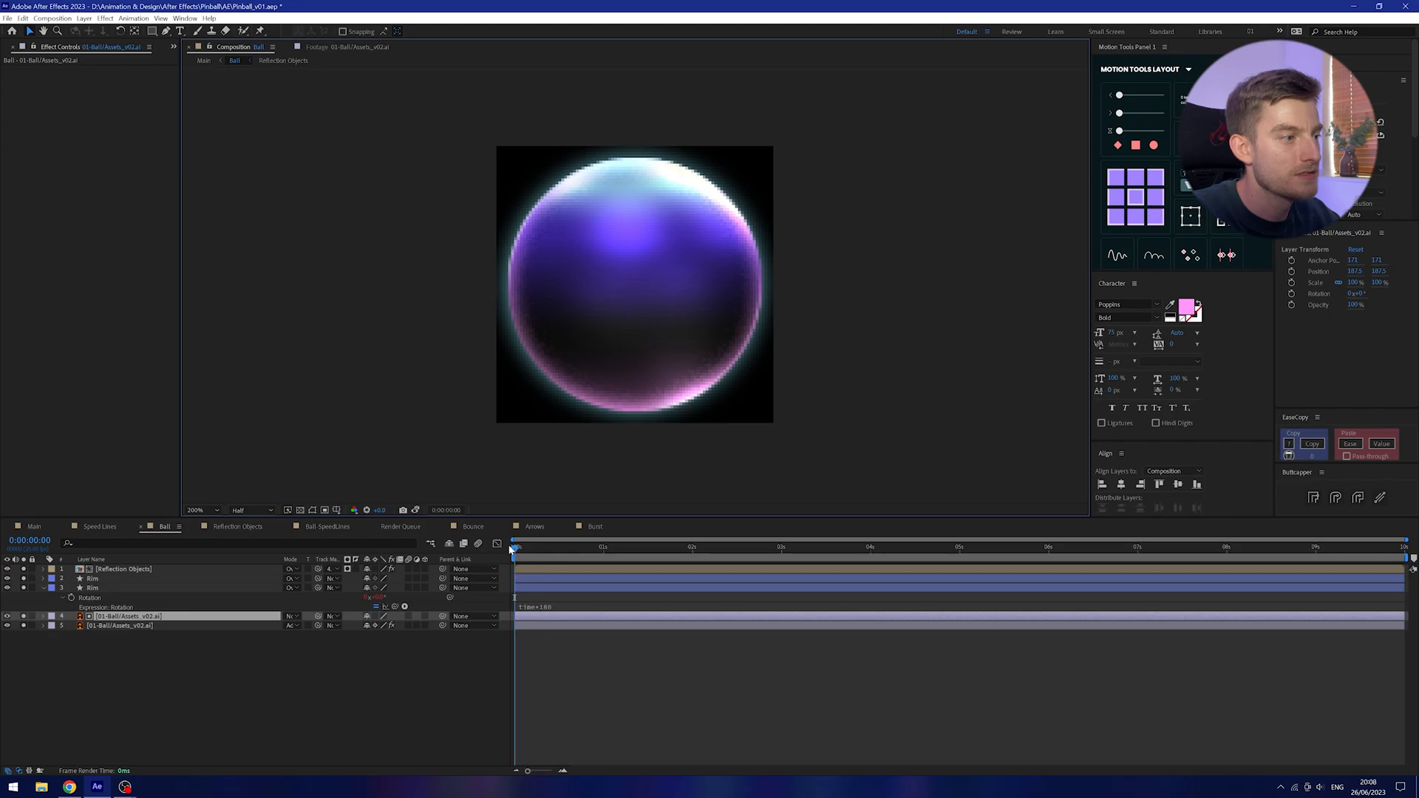
key(space)
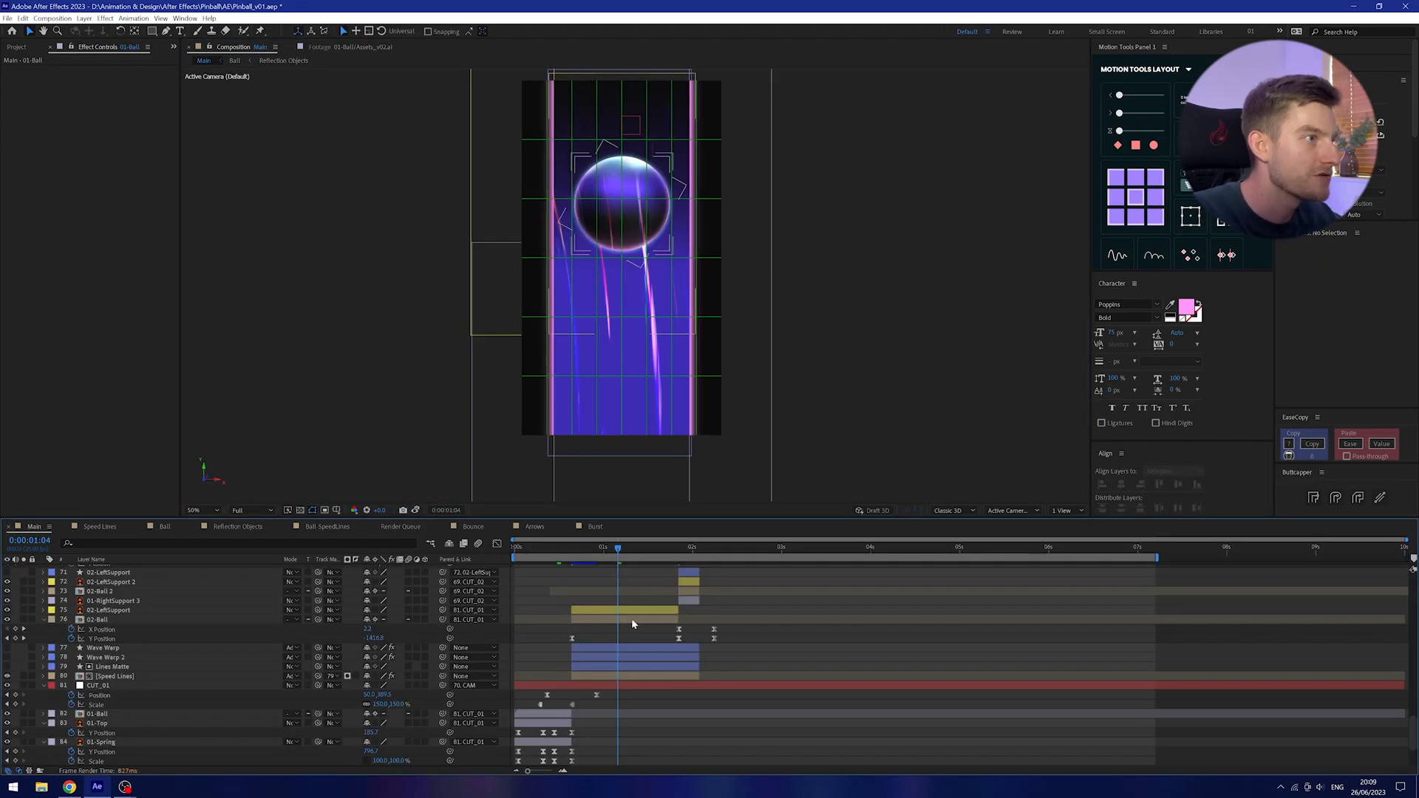
Open the Ball-SpeedLines composition from the 02-Ball layer in Main and select its Speed Lines layer to examine it.
click(631, 618)
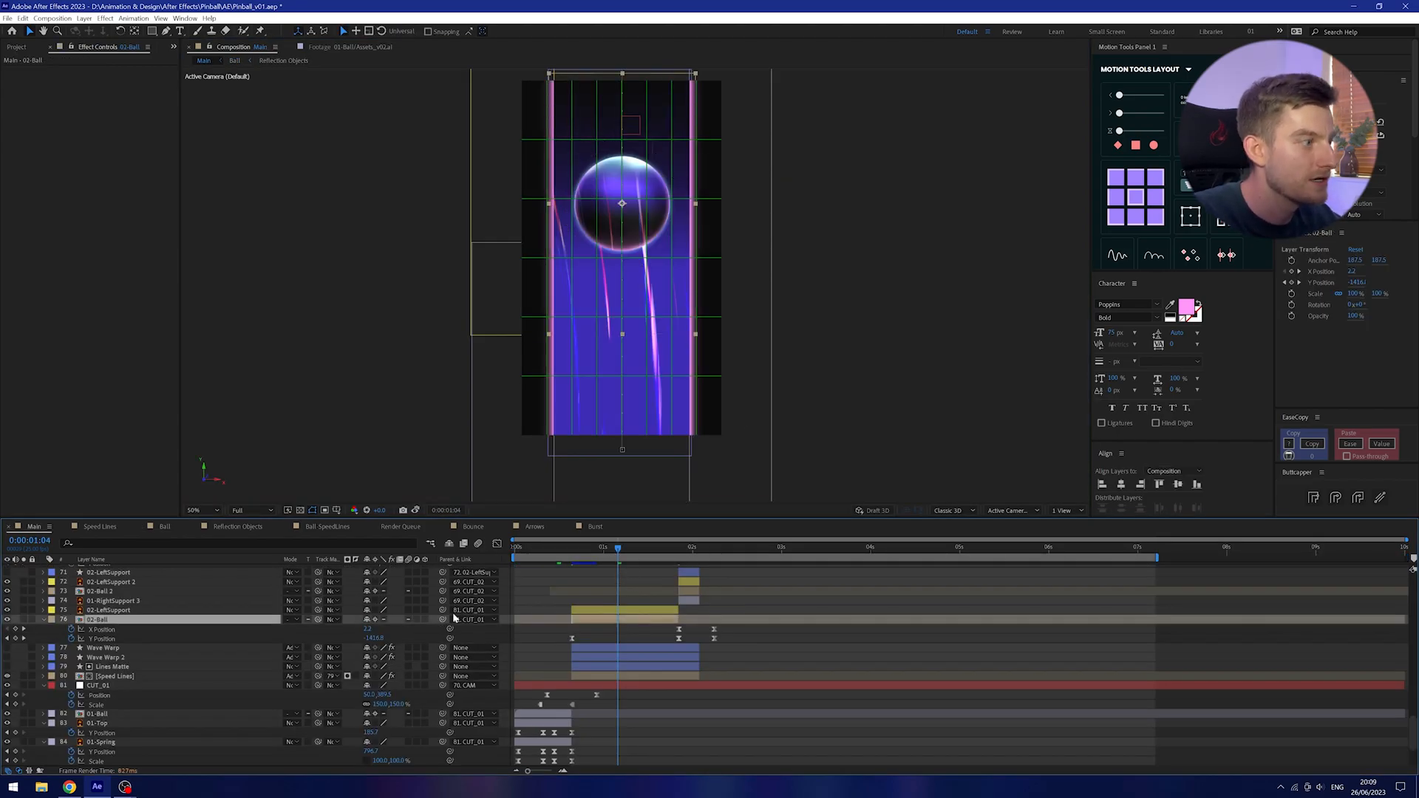
double_click(136, 621)
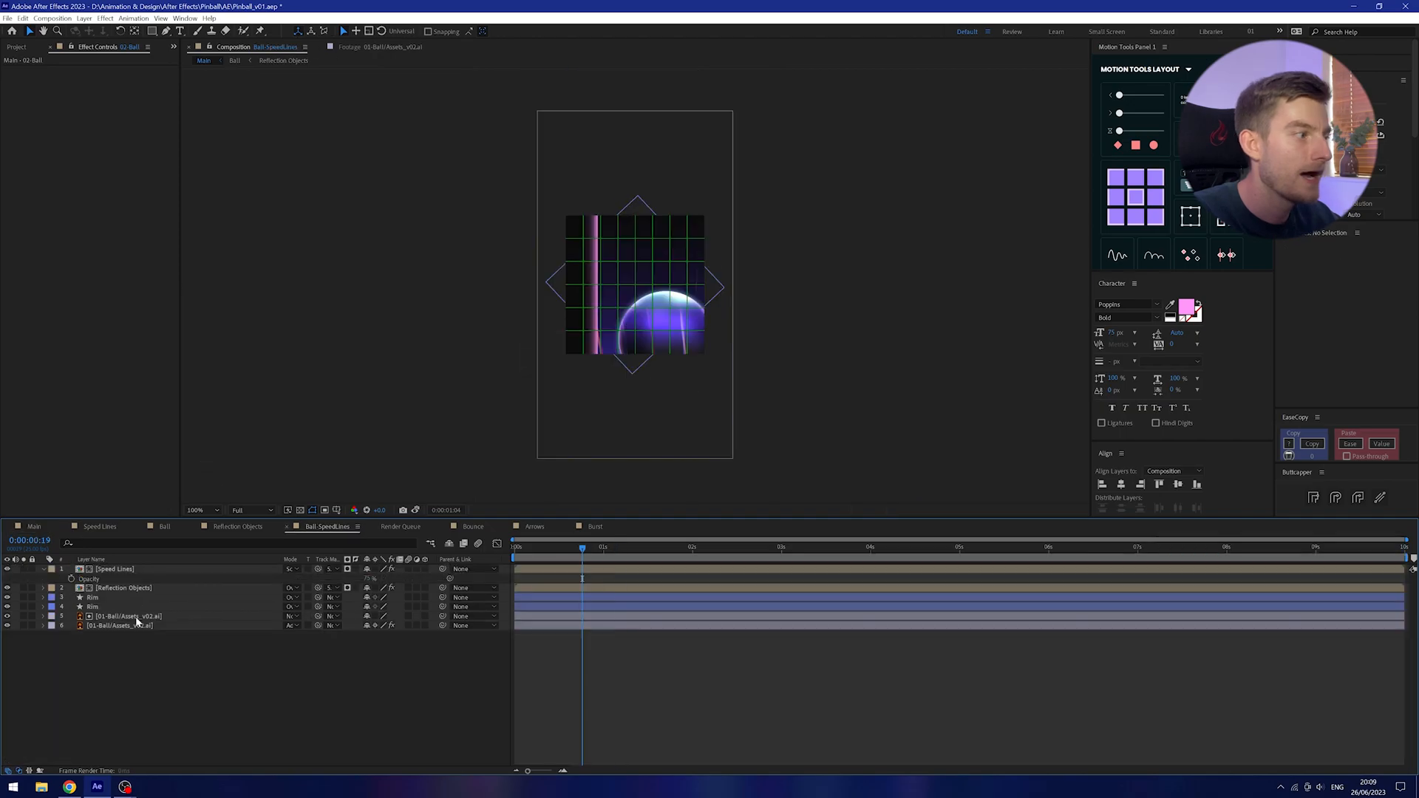
click(124, 570)
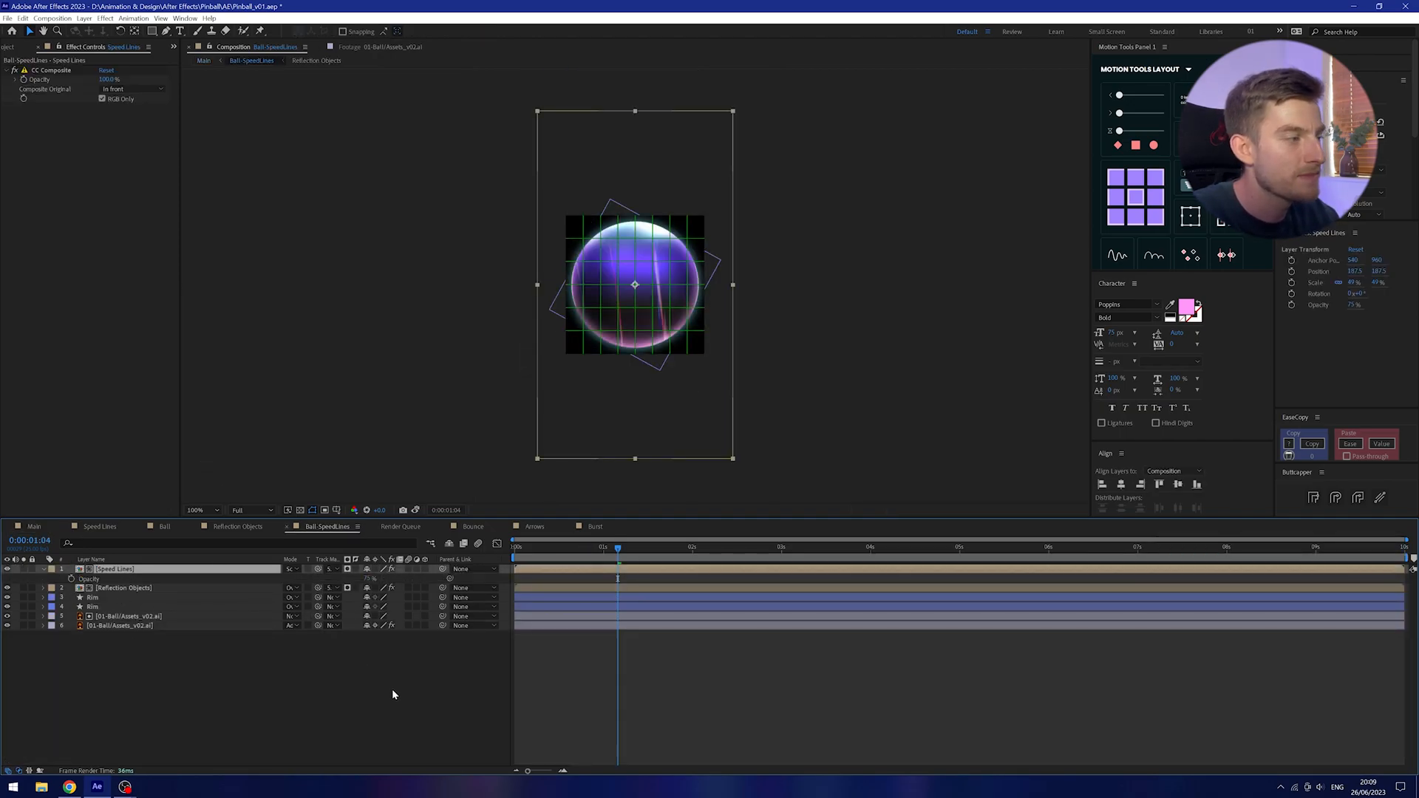
click(393, 695)
click(137, 569)
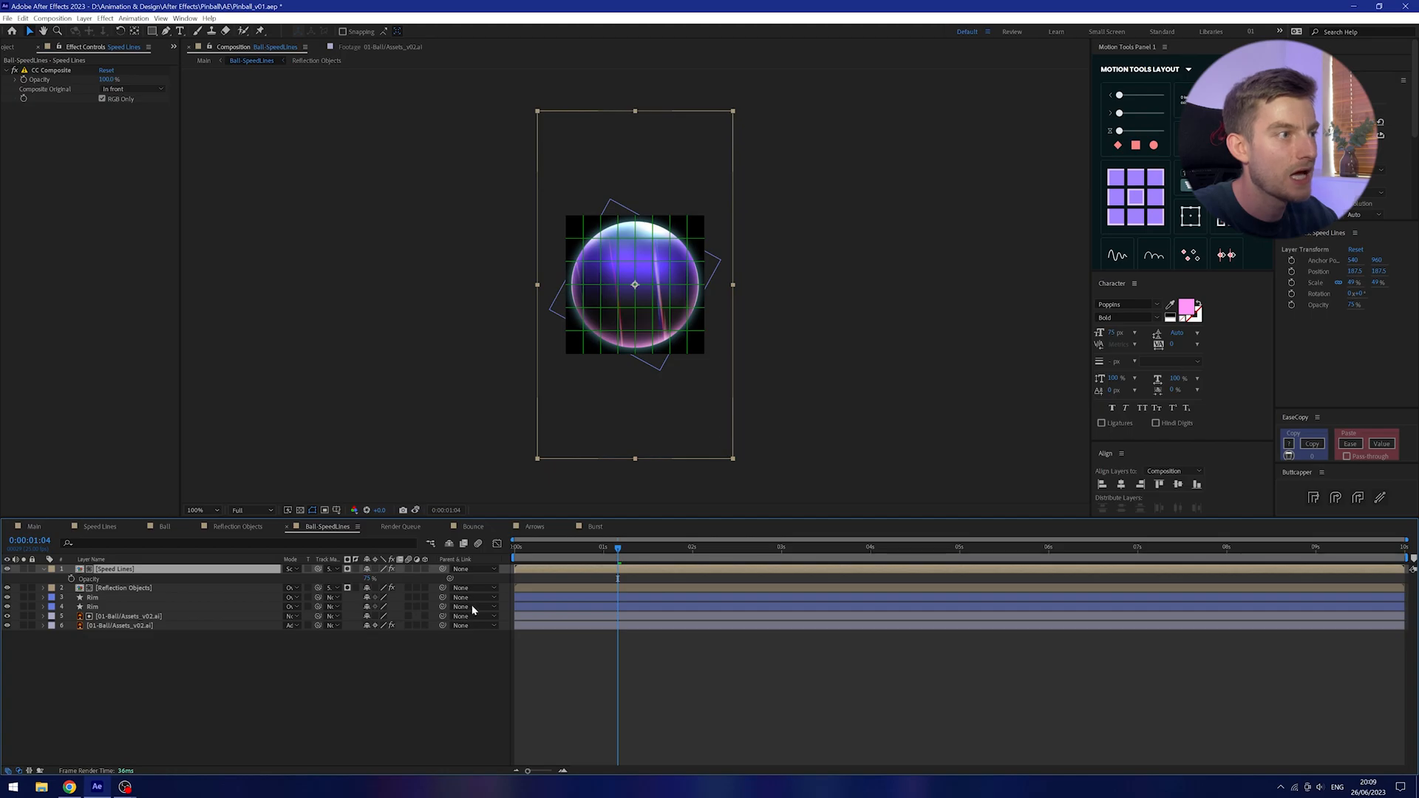
Return to the Main composition at 0:00:01:14 and open the Speed Lines composition from its layer.
key(Tab)
click(580, 548)
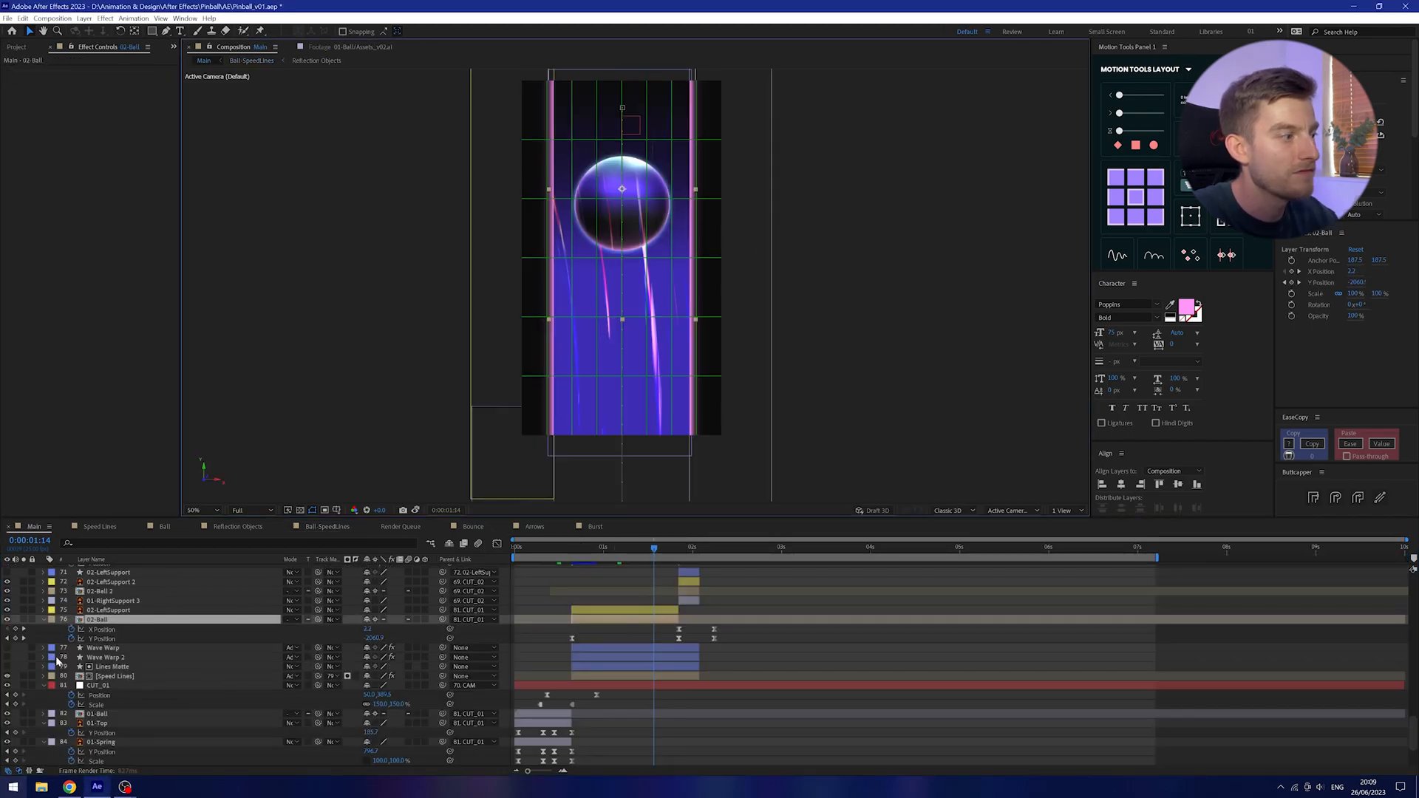
click(135, 679)
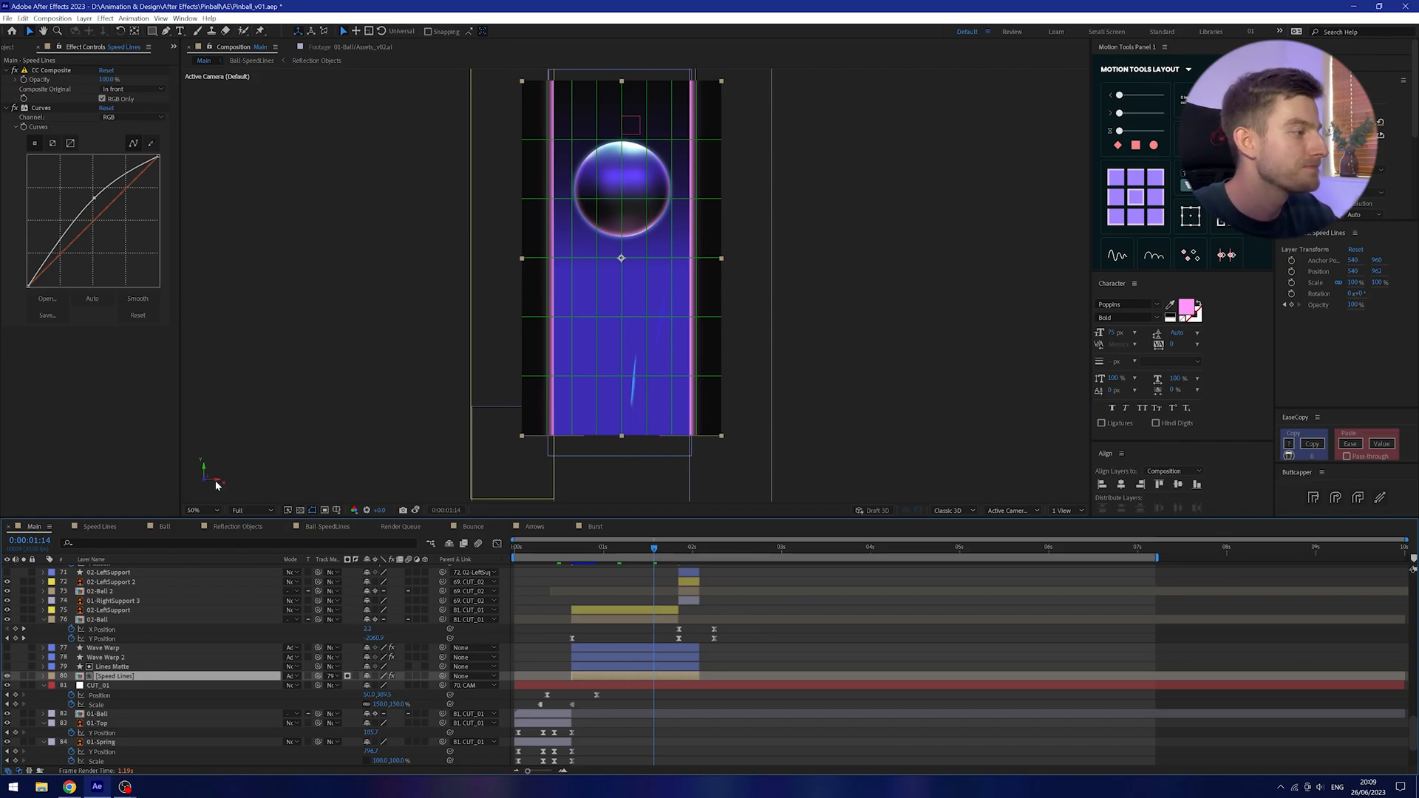
double_click(158, 682)
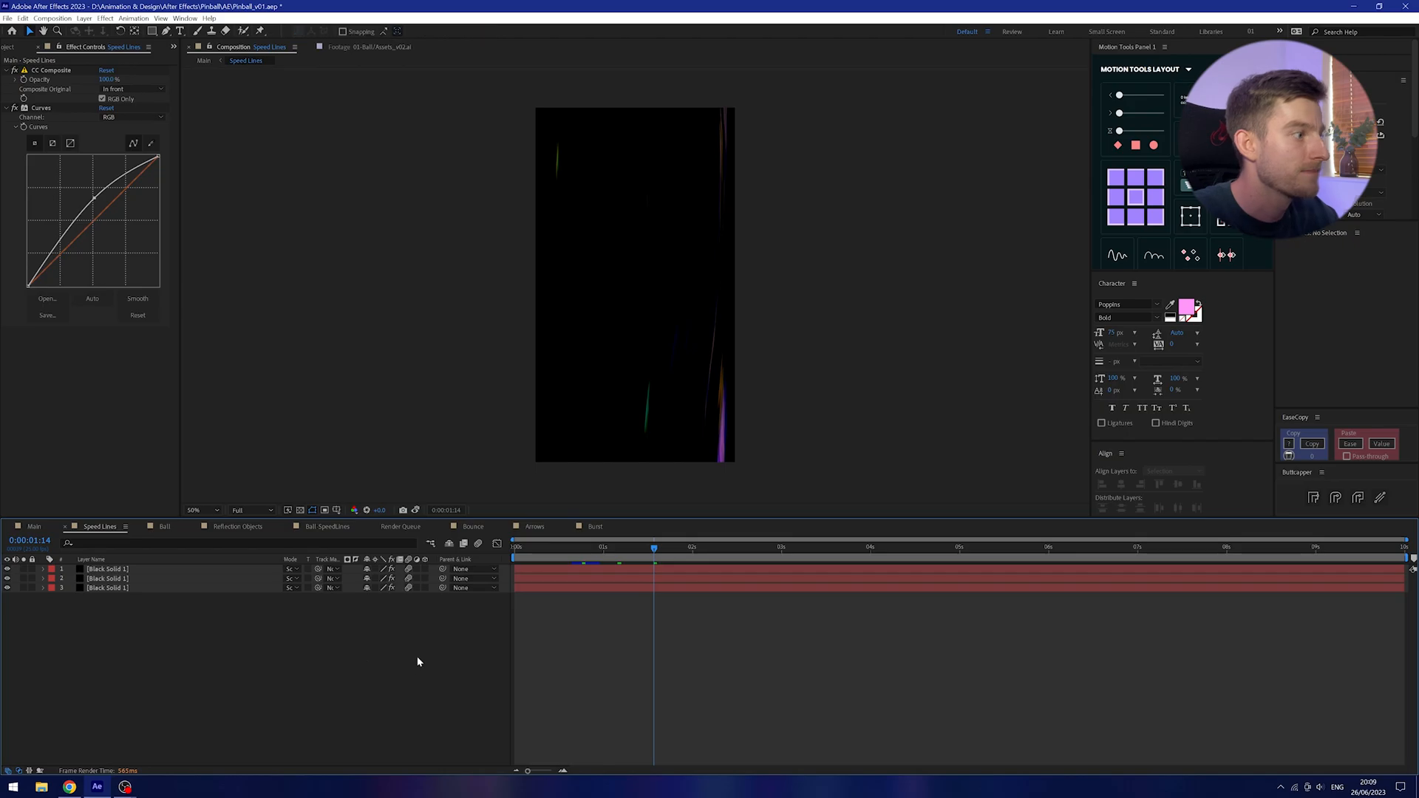
Examine the Turbulent Noise effect on the bottom Black Solid 1 layer and preview the speed lines from the start.
click(158, 588)
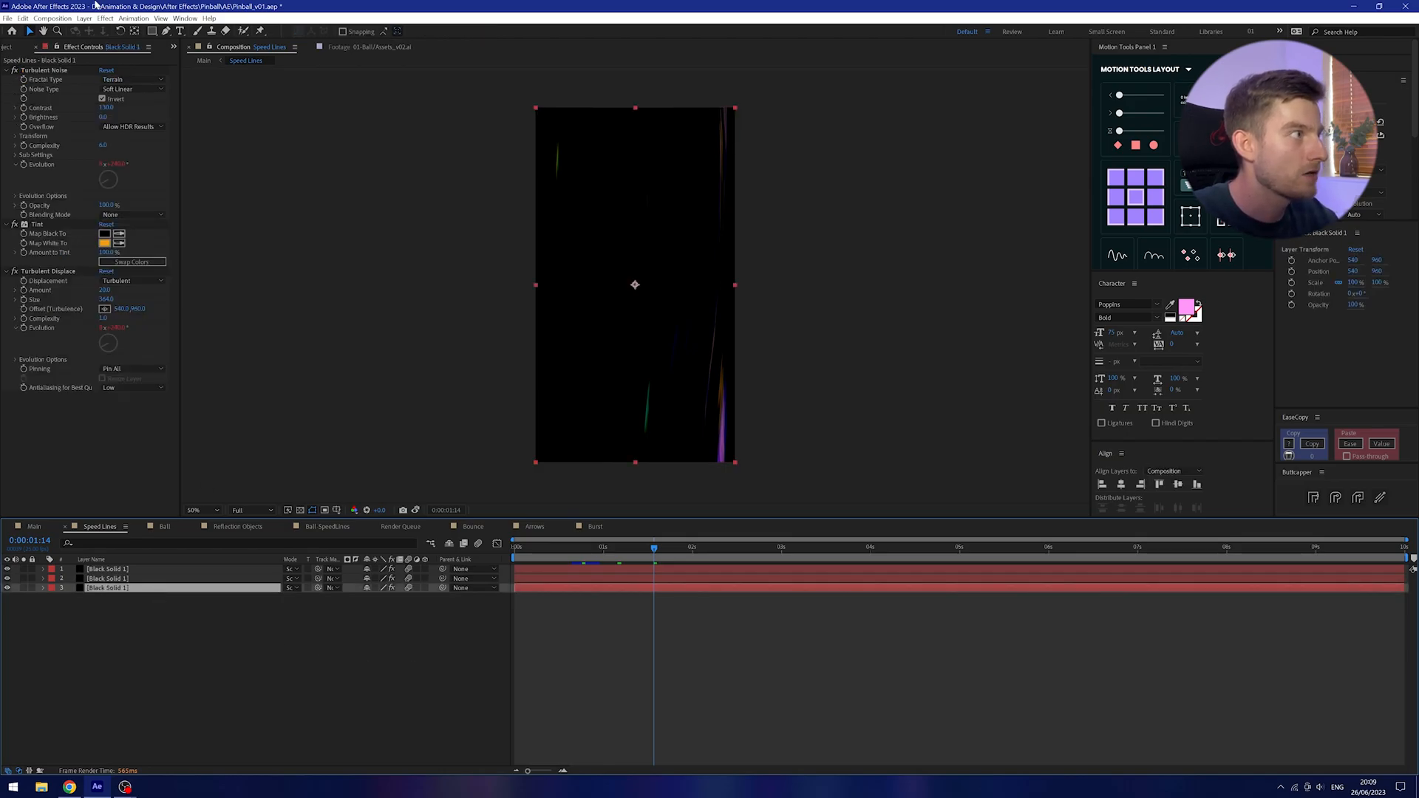
click(45, 71)
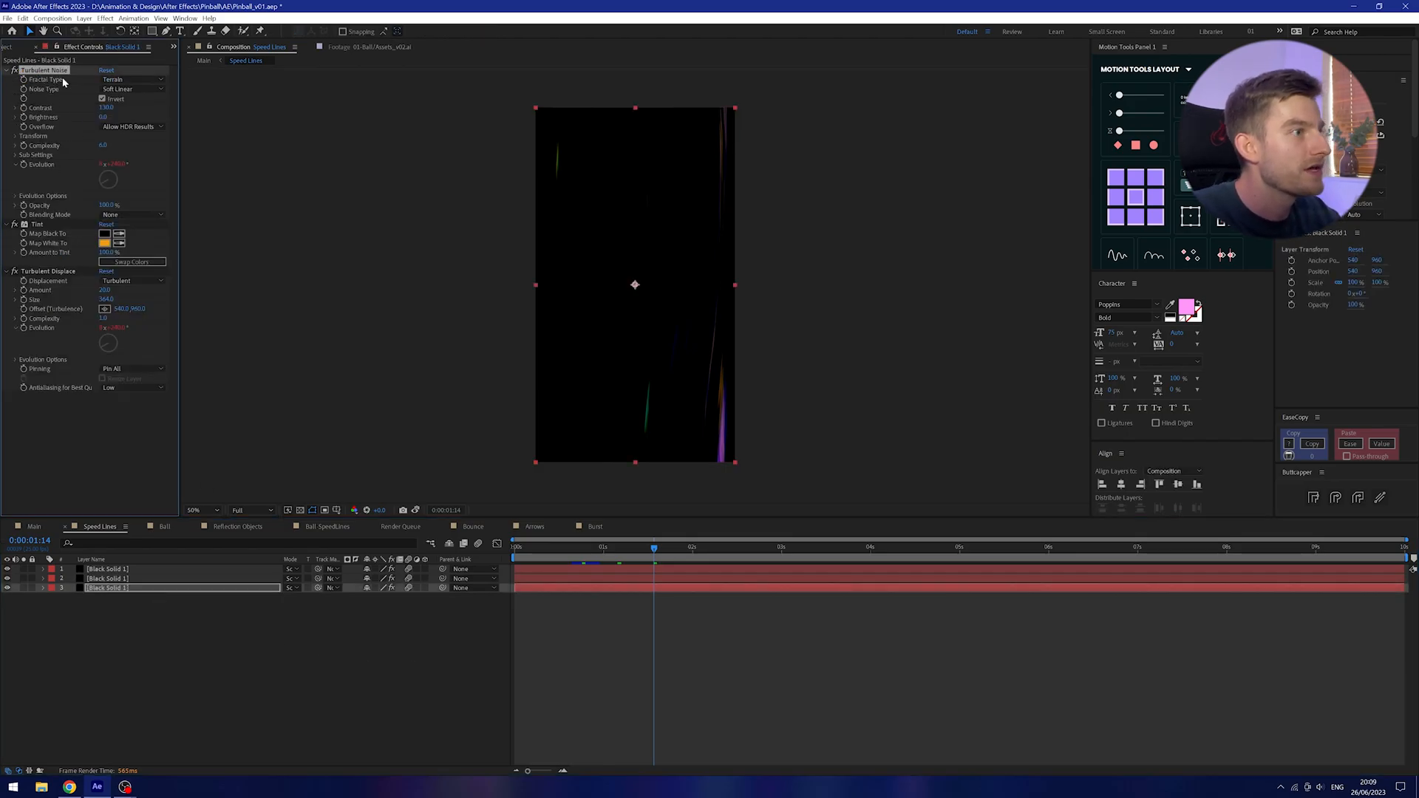
drag(618, 547, 490, 556)
key(space)
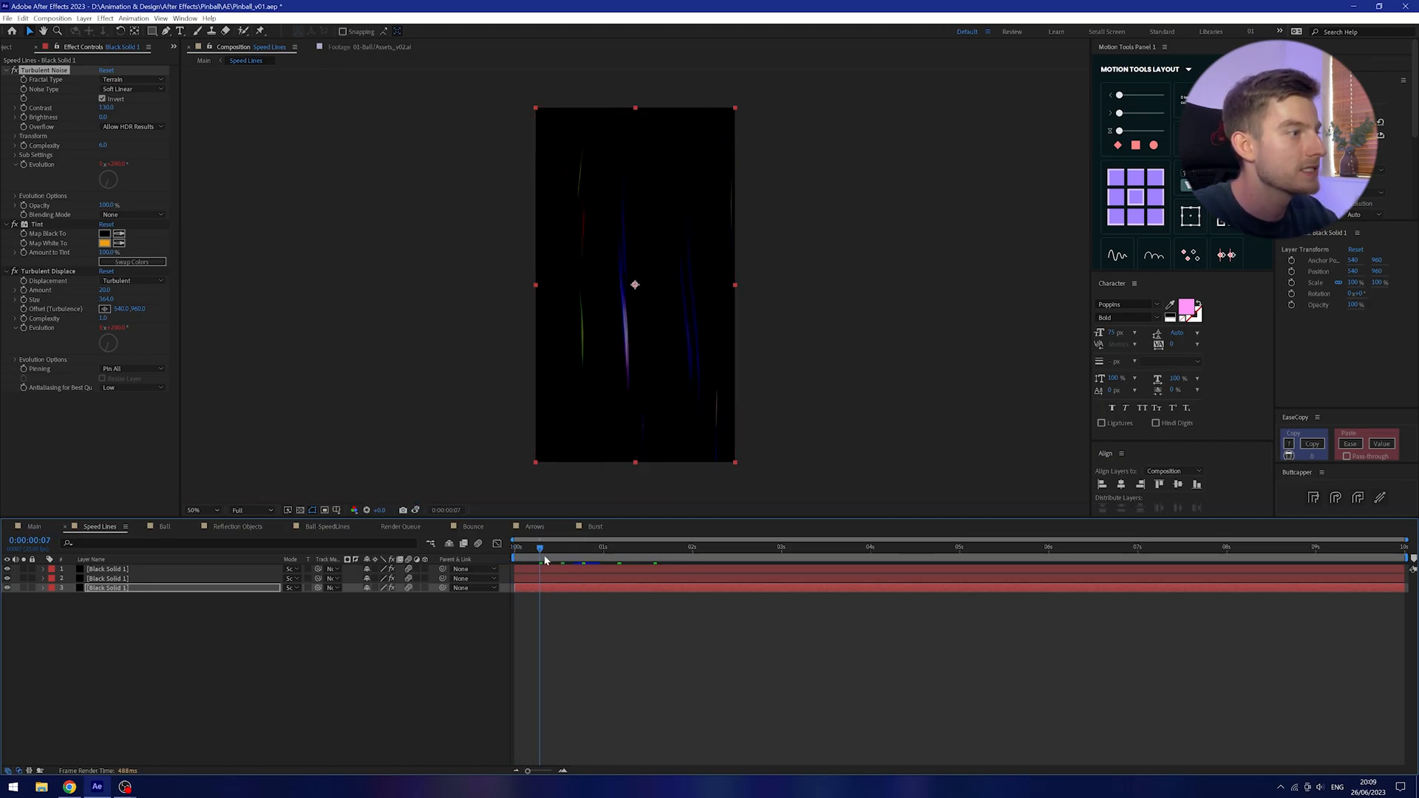
Toggle the Tint and Turbulent Displace effects to compare their influence, then preview the speed lines from the first frame.
click(16, 225)
click(15, 224)
key(space)
click(13, 271)
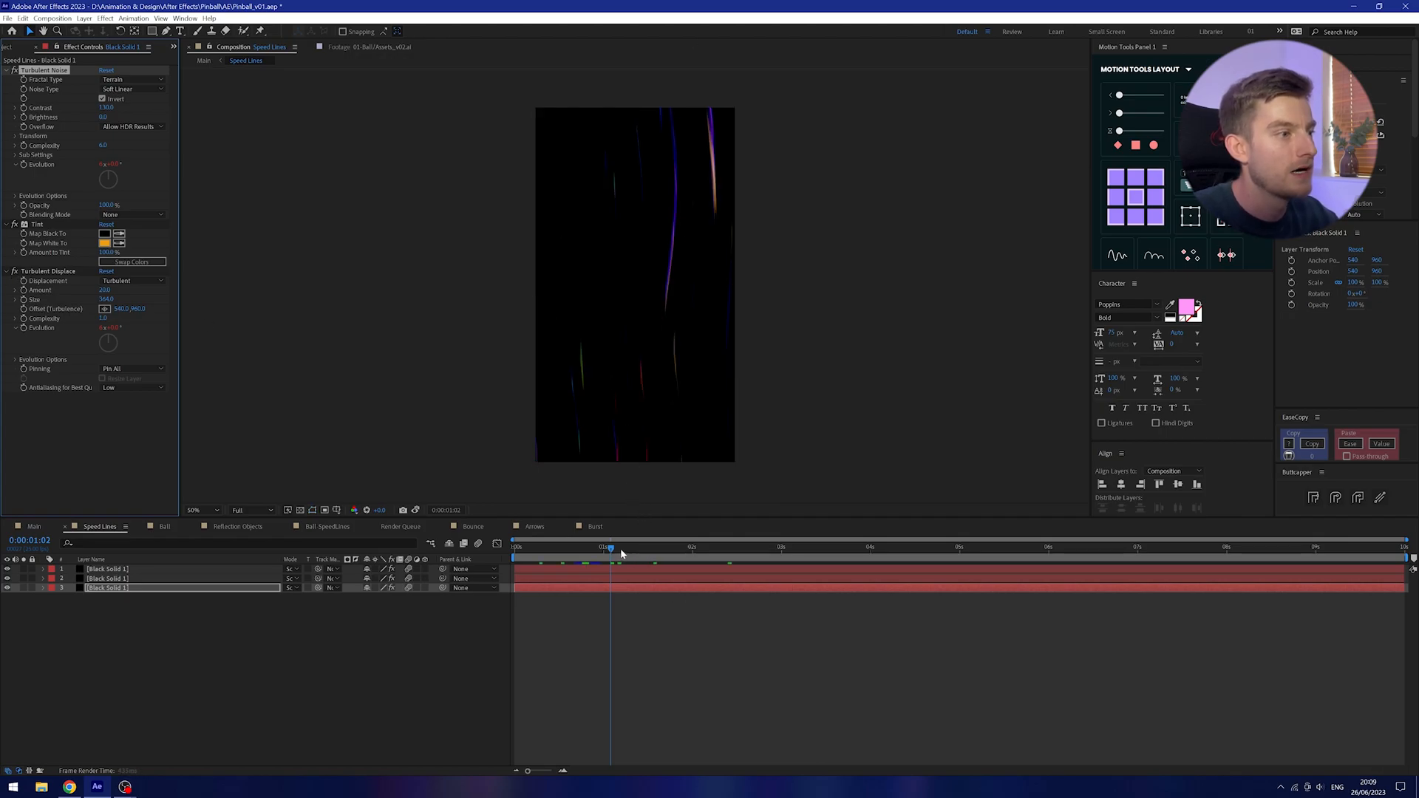
drag(620, 551, 466, 538)
key(space)
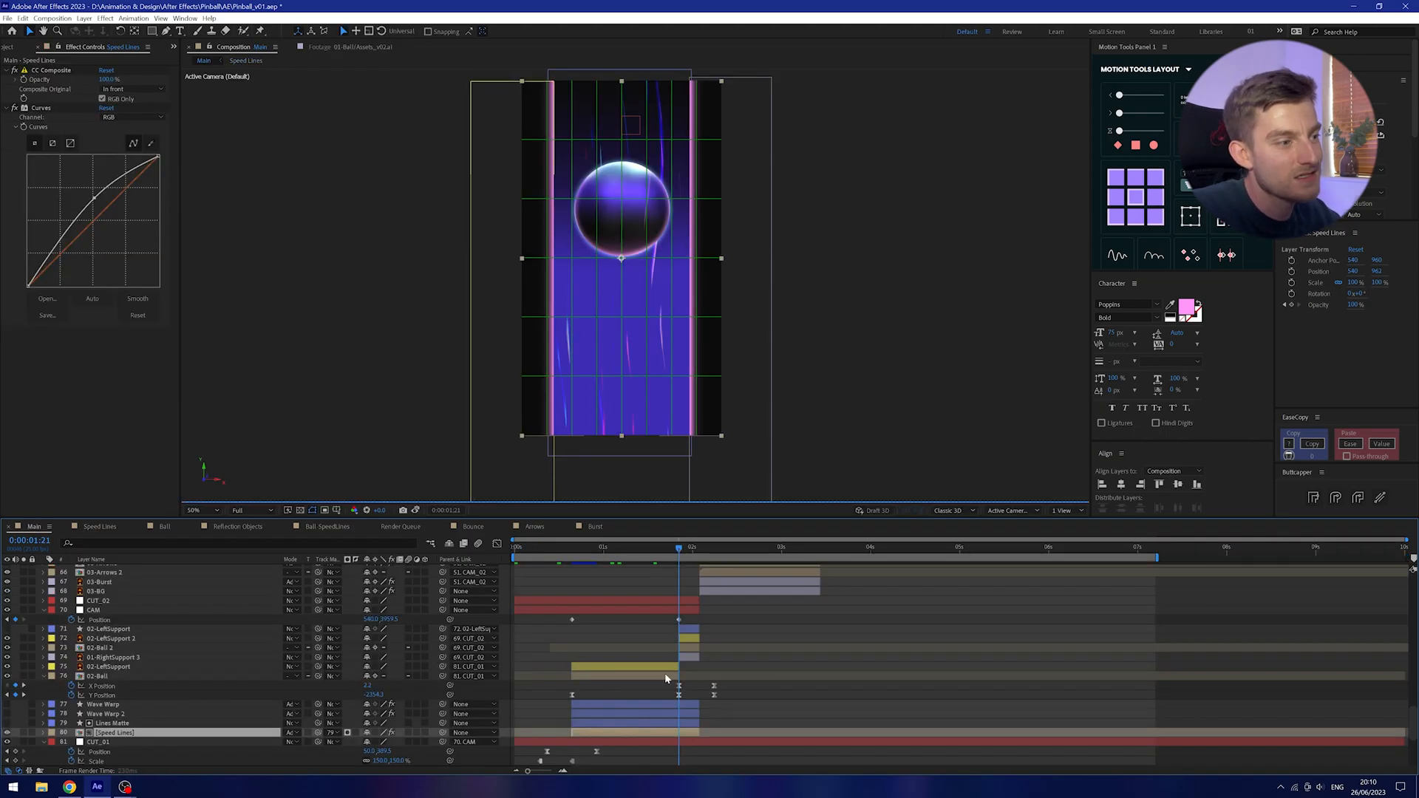
Scrub Main past 0:00:02:05 into the three-bumper scene and step to 0:00:02:15 to examine the ball's bounces.
click(711, 551)
scroll(747, 621, up, 3)
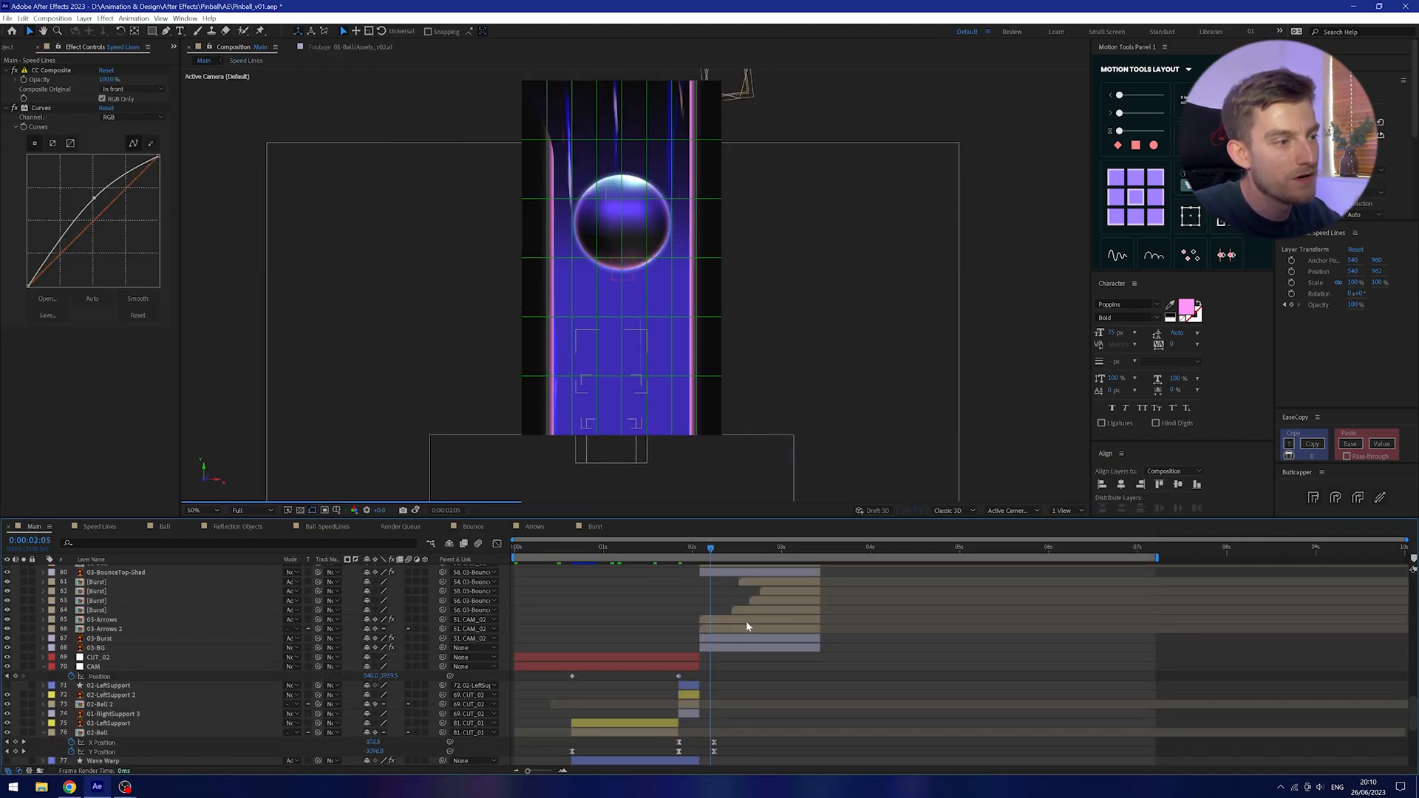
drag(713, 551, 735, 561)
key(Page_Up)
key(Page_Up)
key(Page_Up)
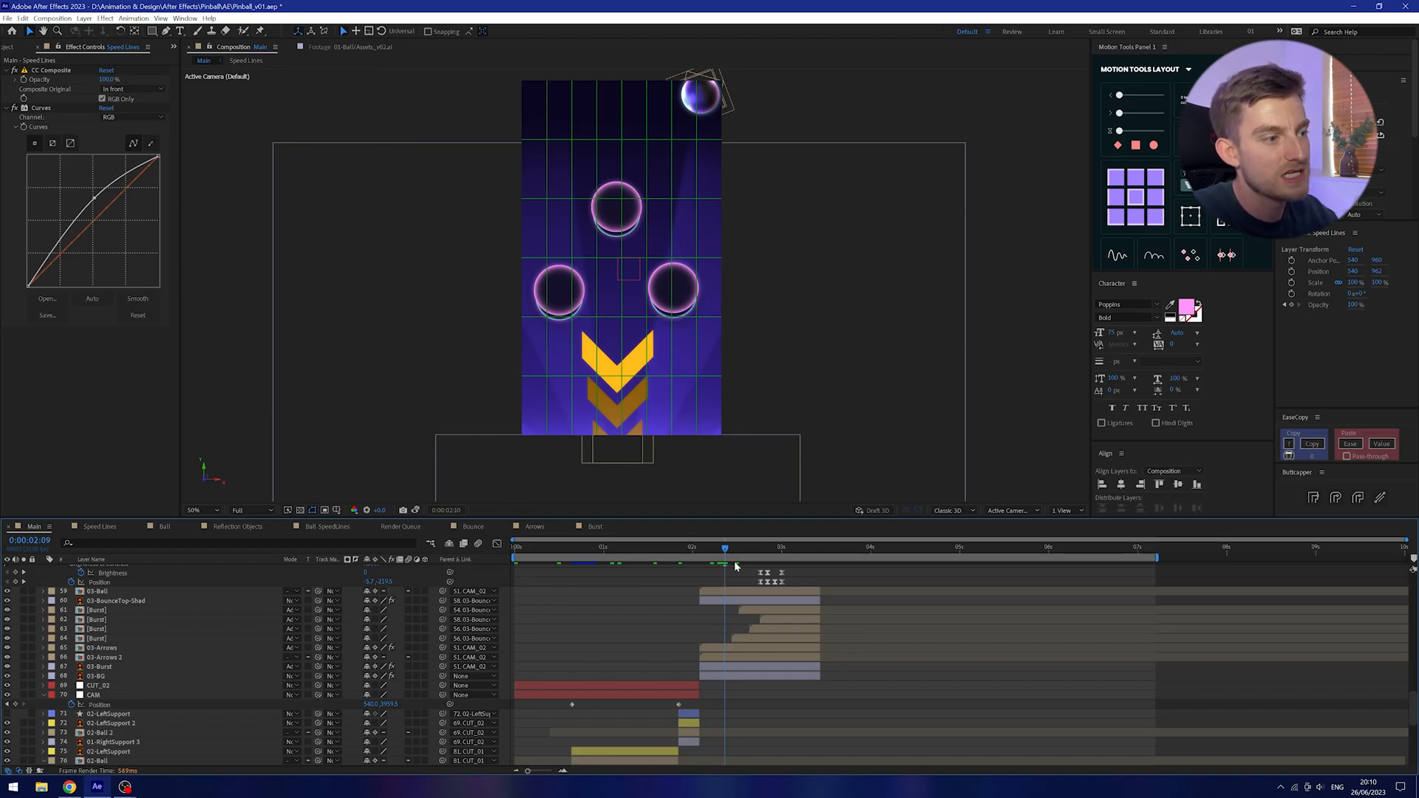
key(Page_Down)
key(Page_Down)
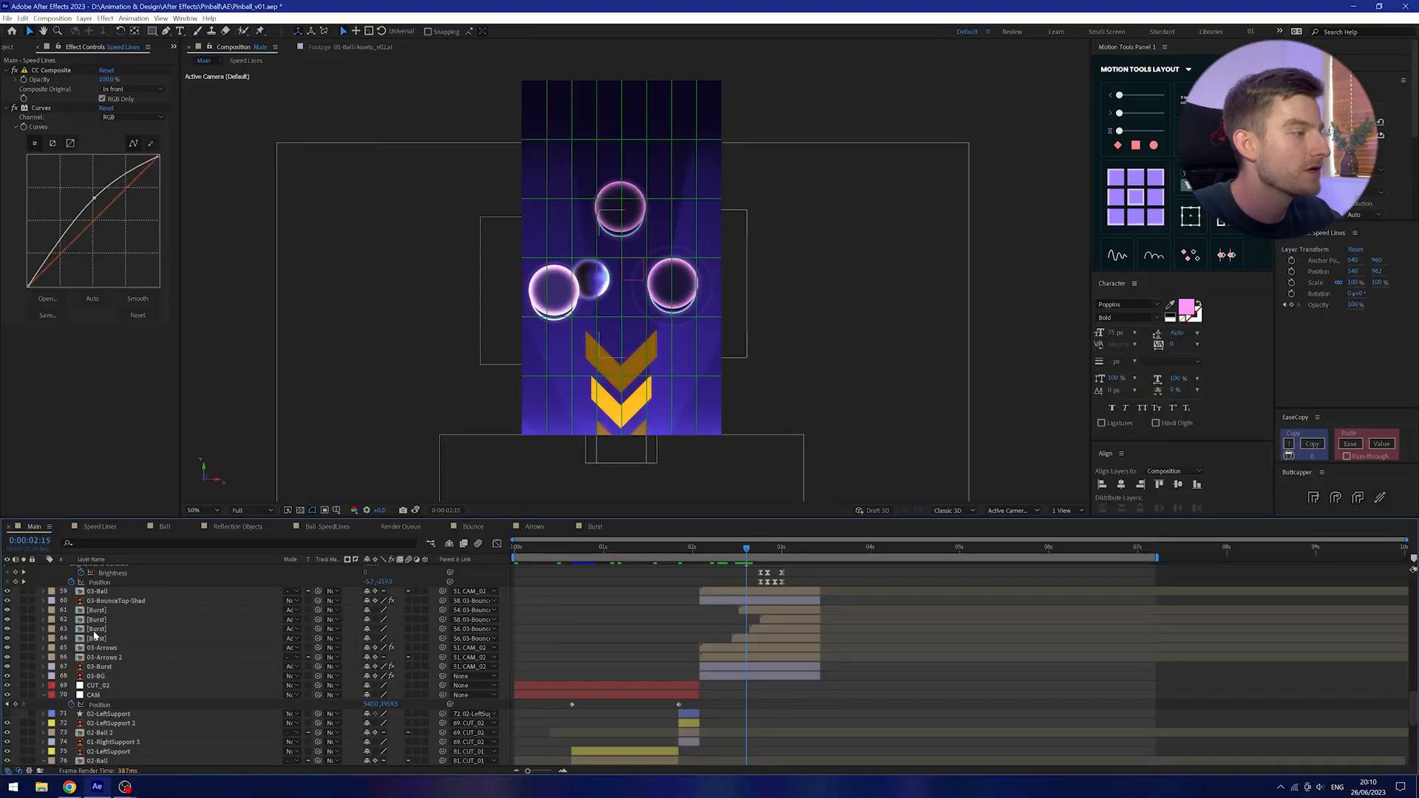
scroll(104, 638, up, 1)
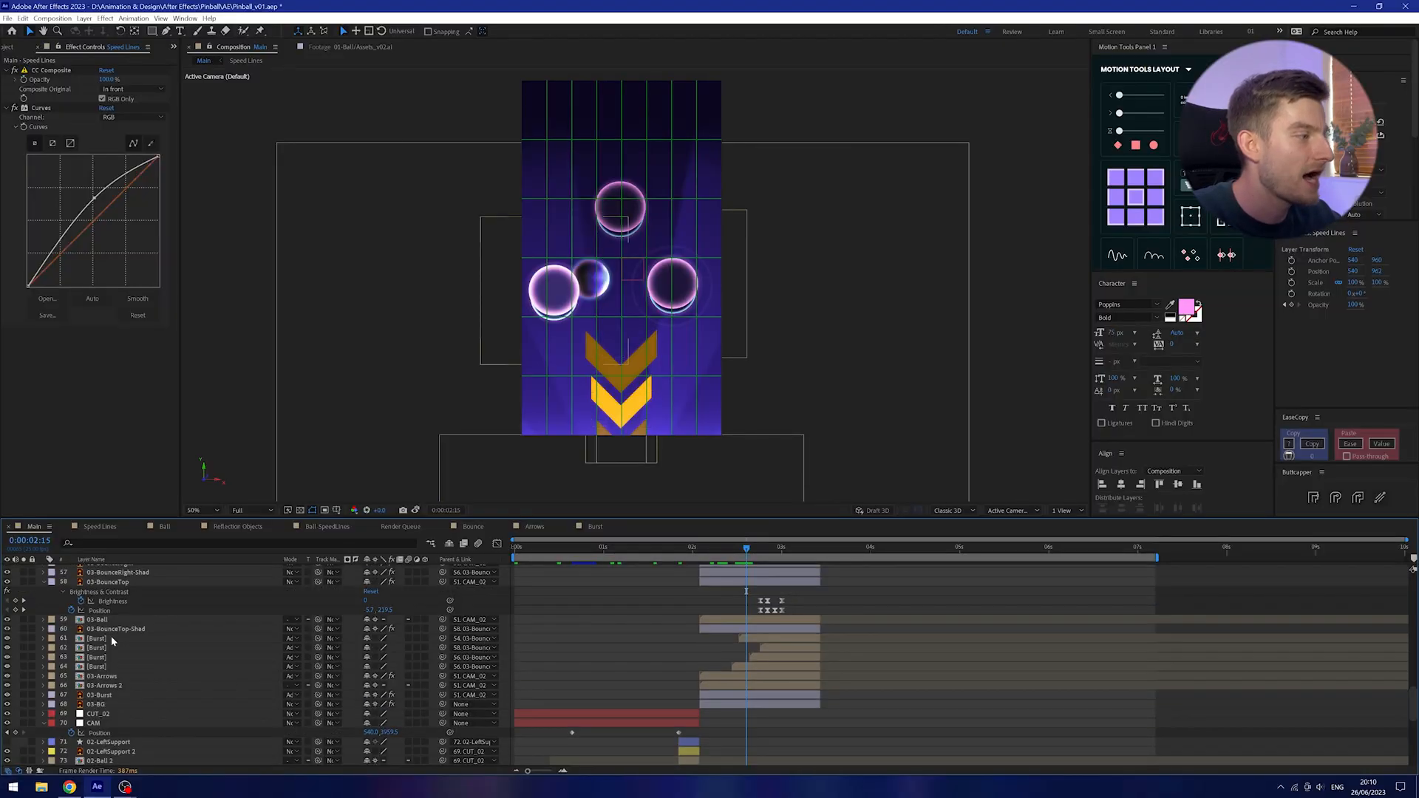
Inspect the effects applied to the 03-BounceTop and 03-BounceRight-Shad layers.
click(131, 582)
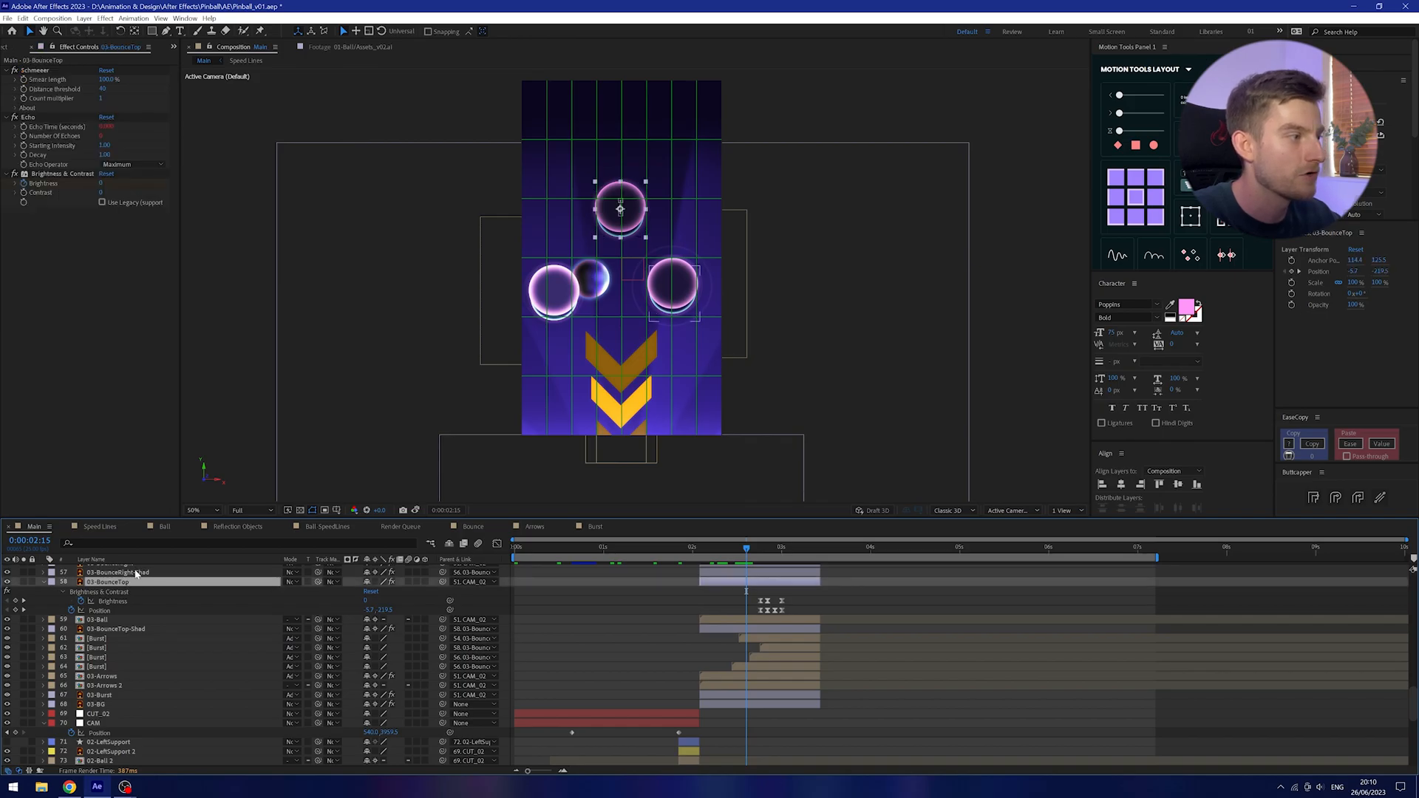
click(137, 573)
scroll(167, 592, up, 1)
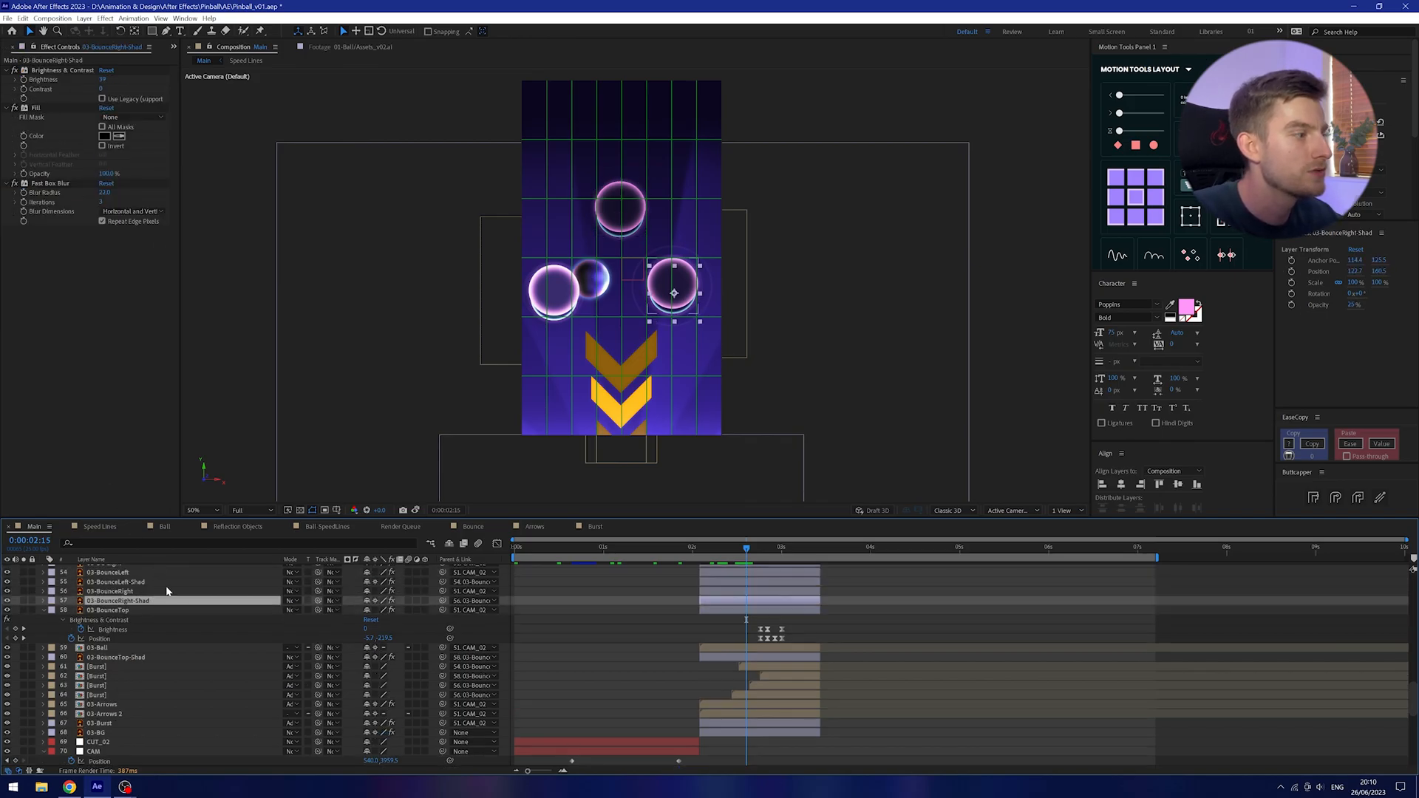
Select 03-BounceTop and step frame by frame between 0:00:02:15 and 0:00:02:21 to examine its Brightness and Position keyframes.
click(119, 621)
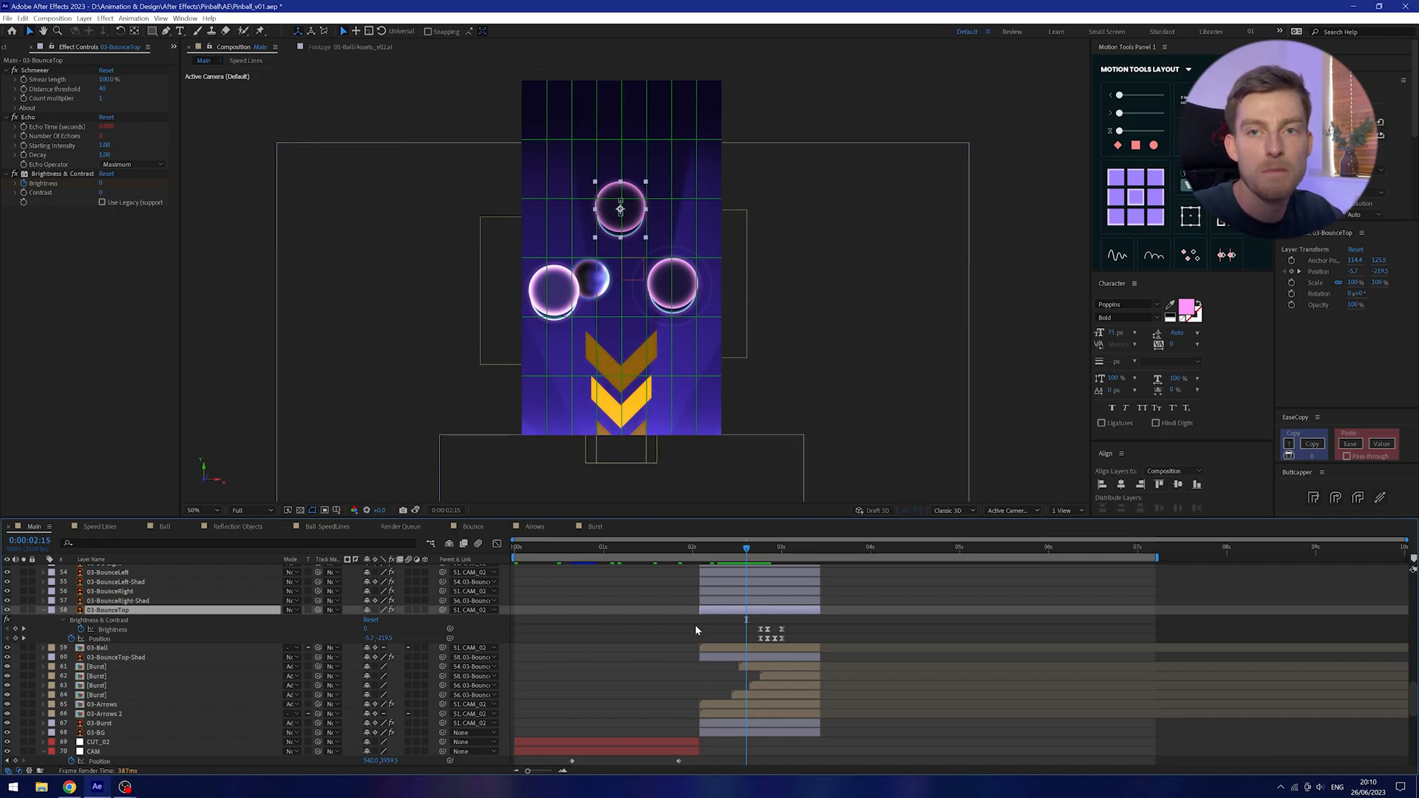
key(Page_Down)
key(Page_Down)
key(Page_Down)
key(Page_Down)
key(Page_Down)
key(Page_Down)
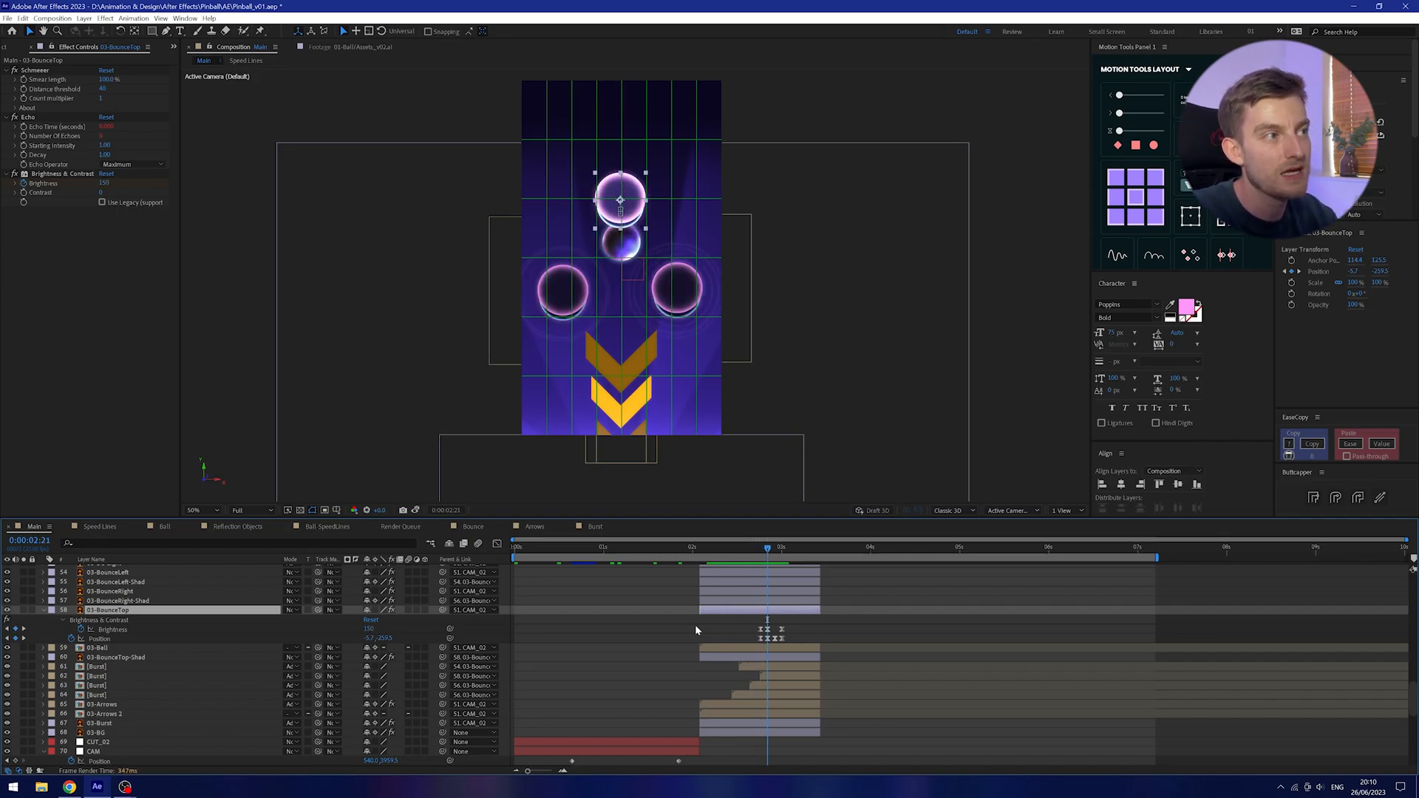
key(Page_Up)
key(Page_Up)
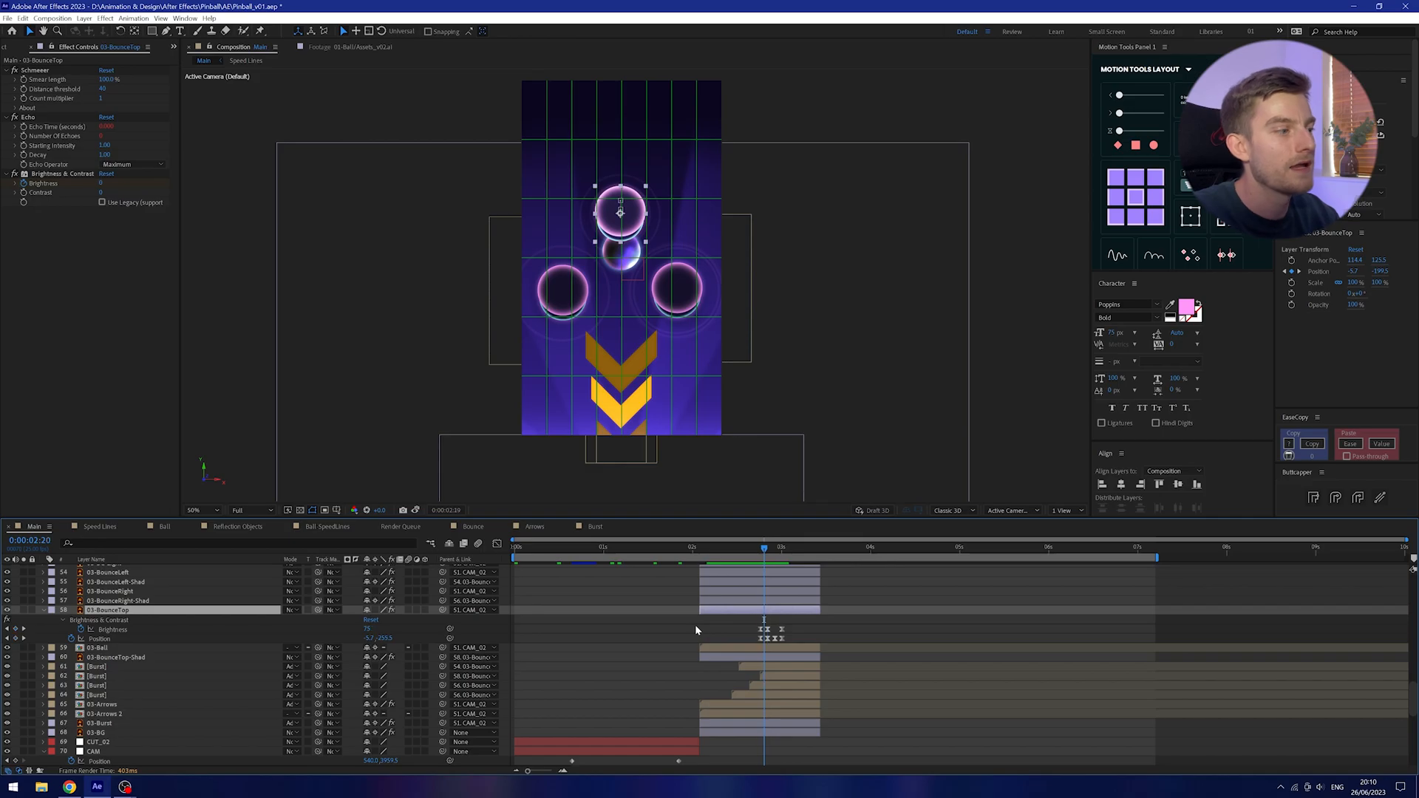
Open the Burst composition from the topmost Burst layer, preview its circle animation, and return to Main.
click(134, 669)
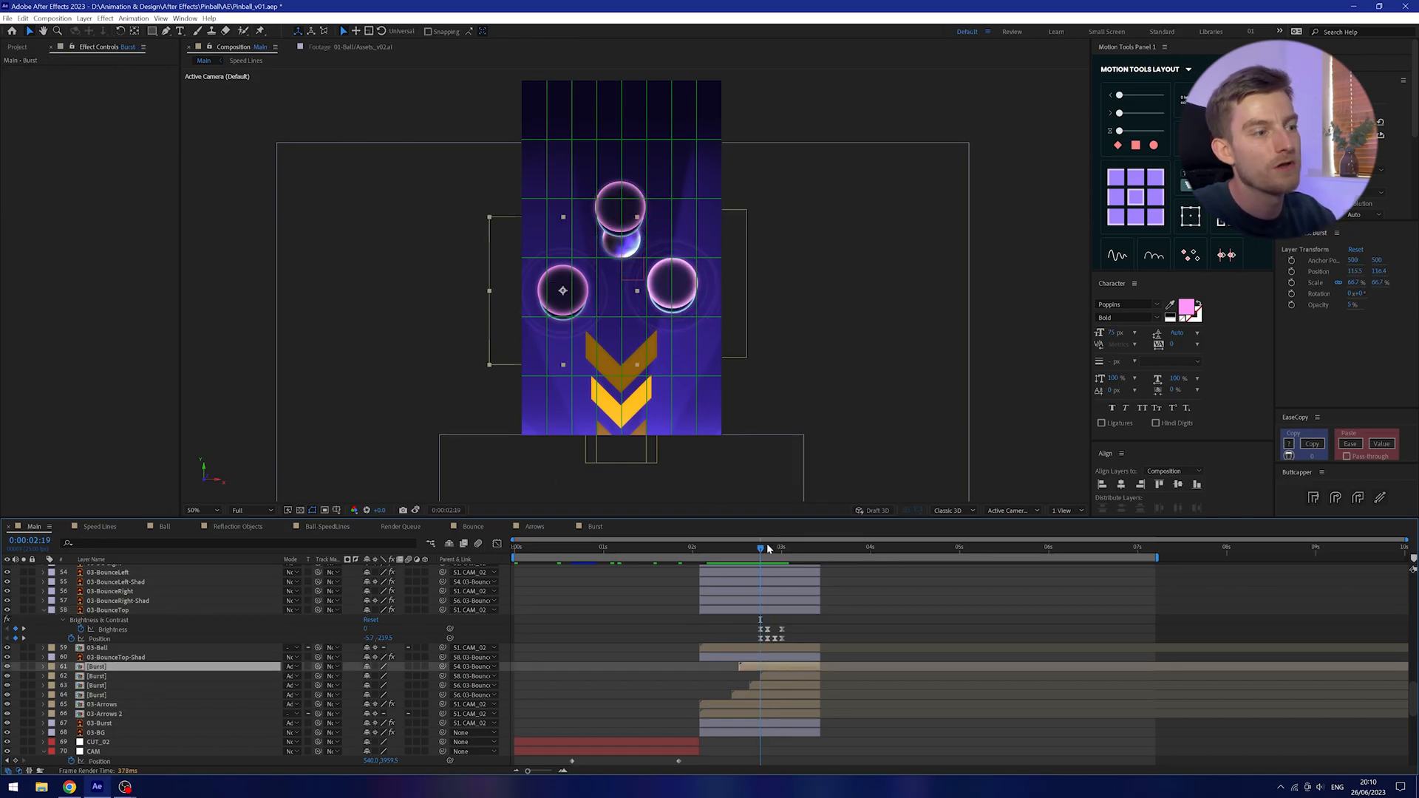
double_click(769, 667)
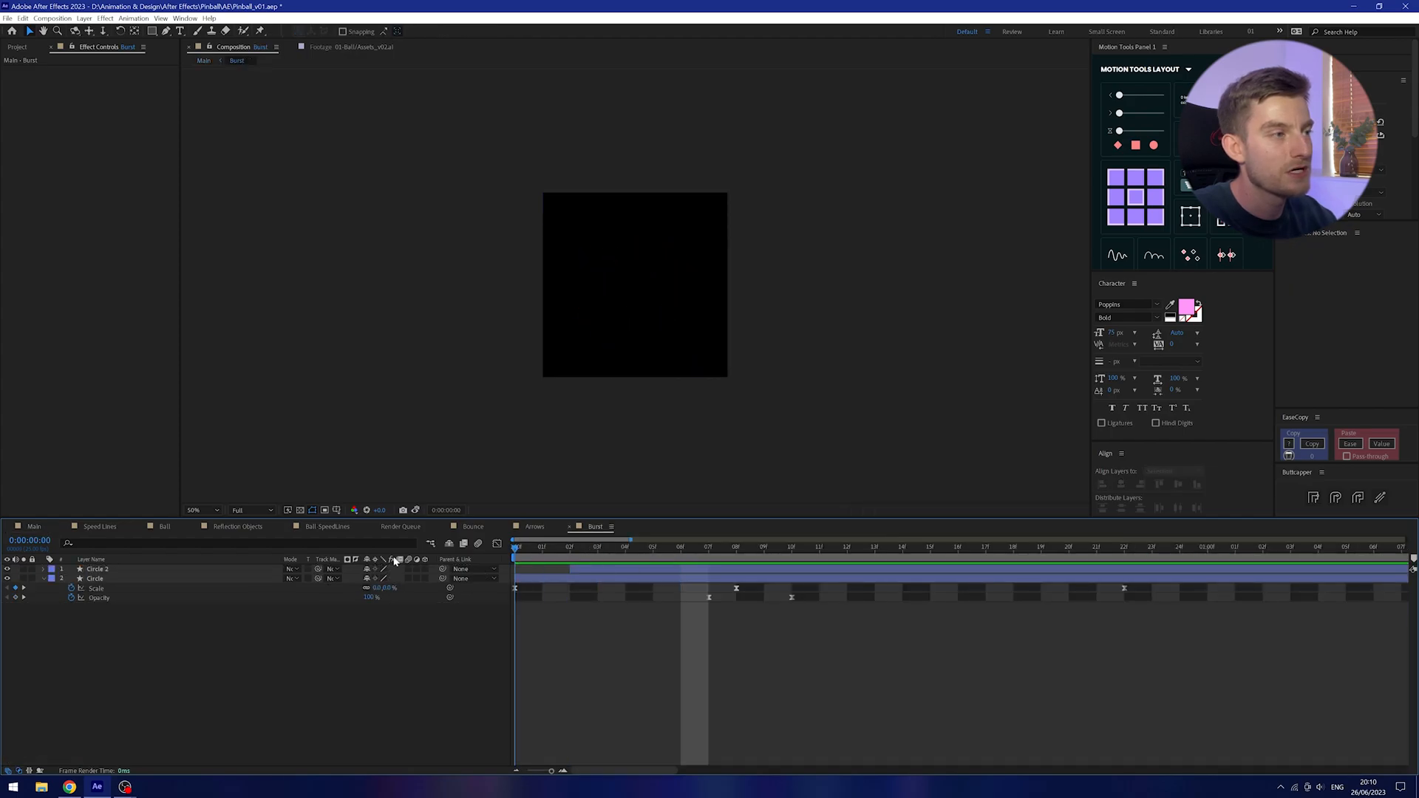
key(space)
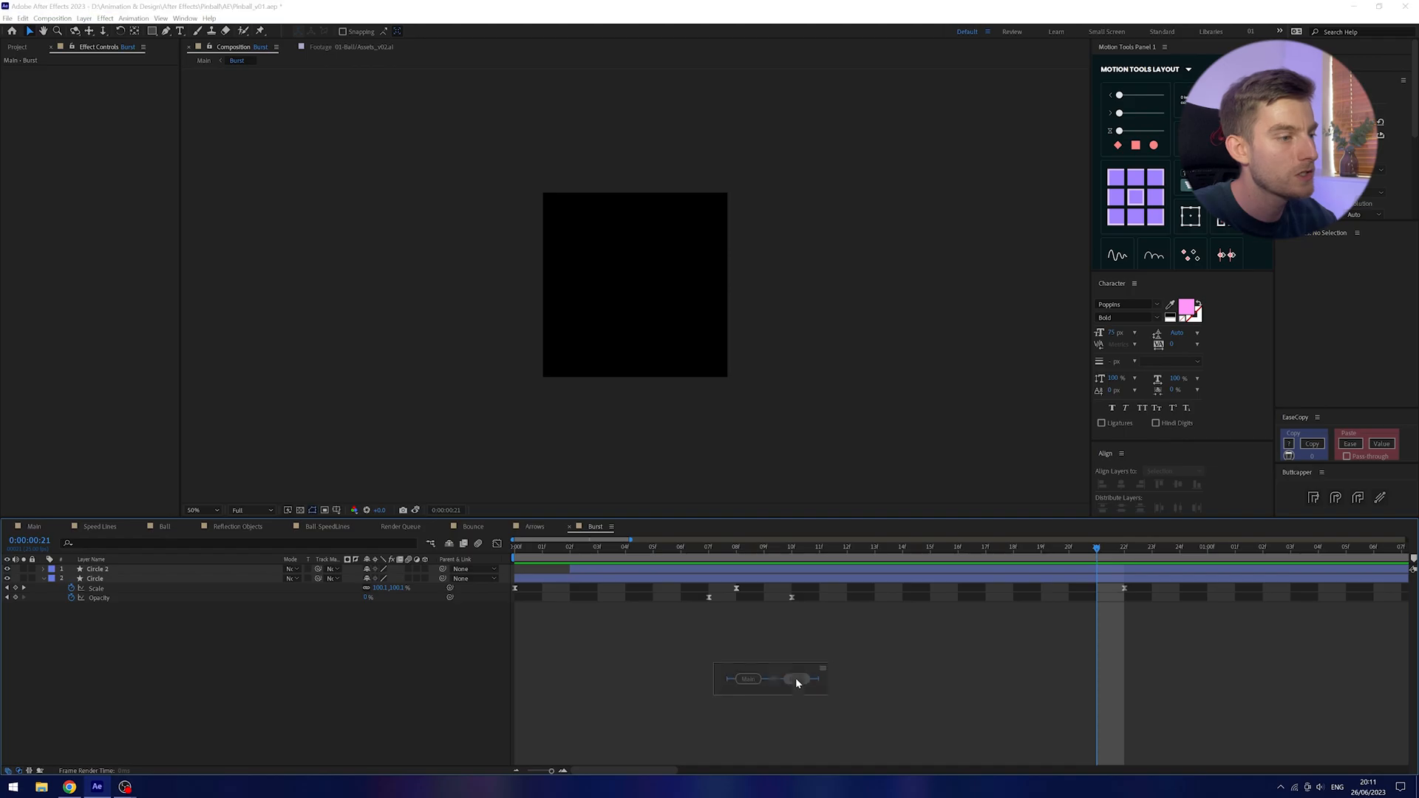
click(739, 678)
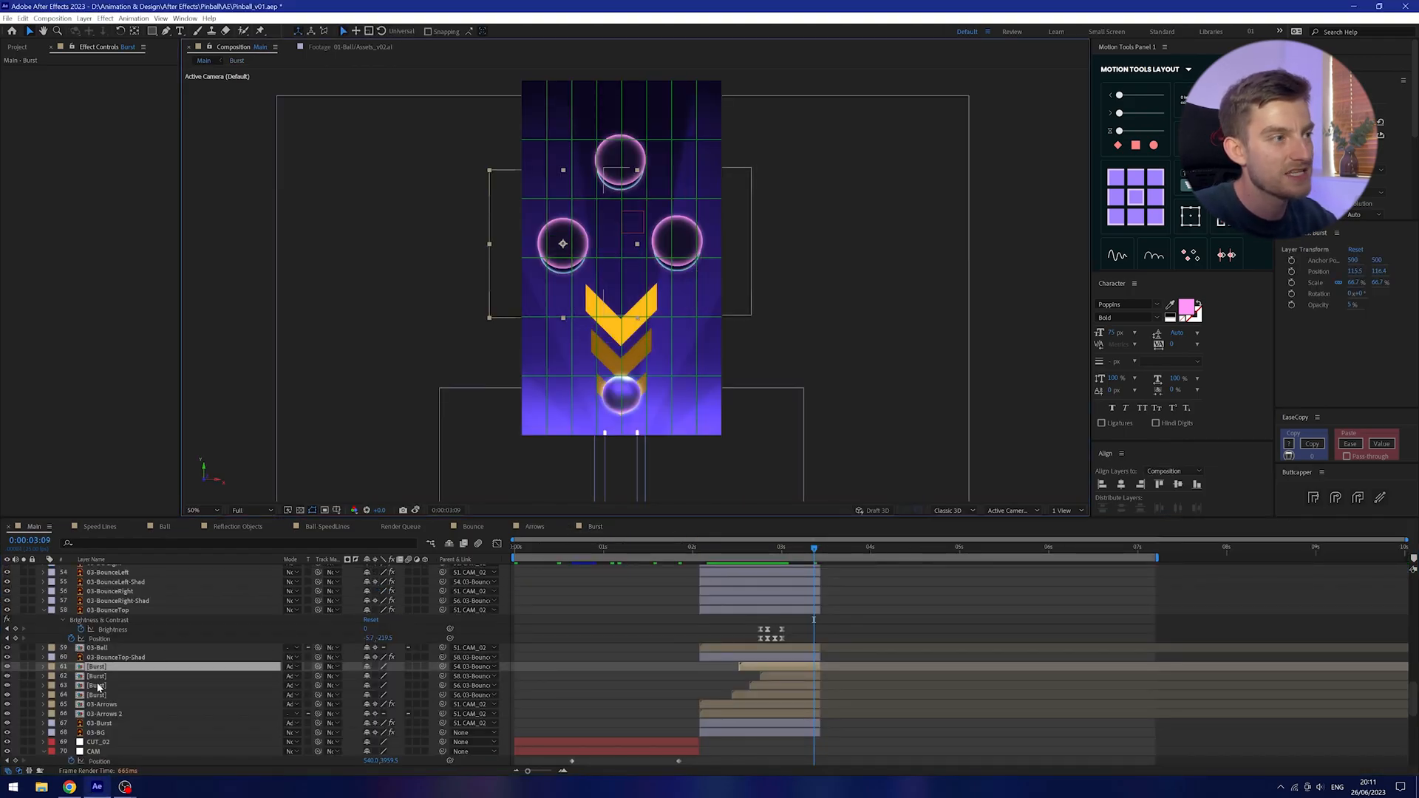
Go to 0:00:04:00 in Main and examine the ball on the rail and the layers of that scene up close.
scroll(857, 684, up, 5)
drag(853, 549, 871, 560)
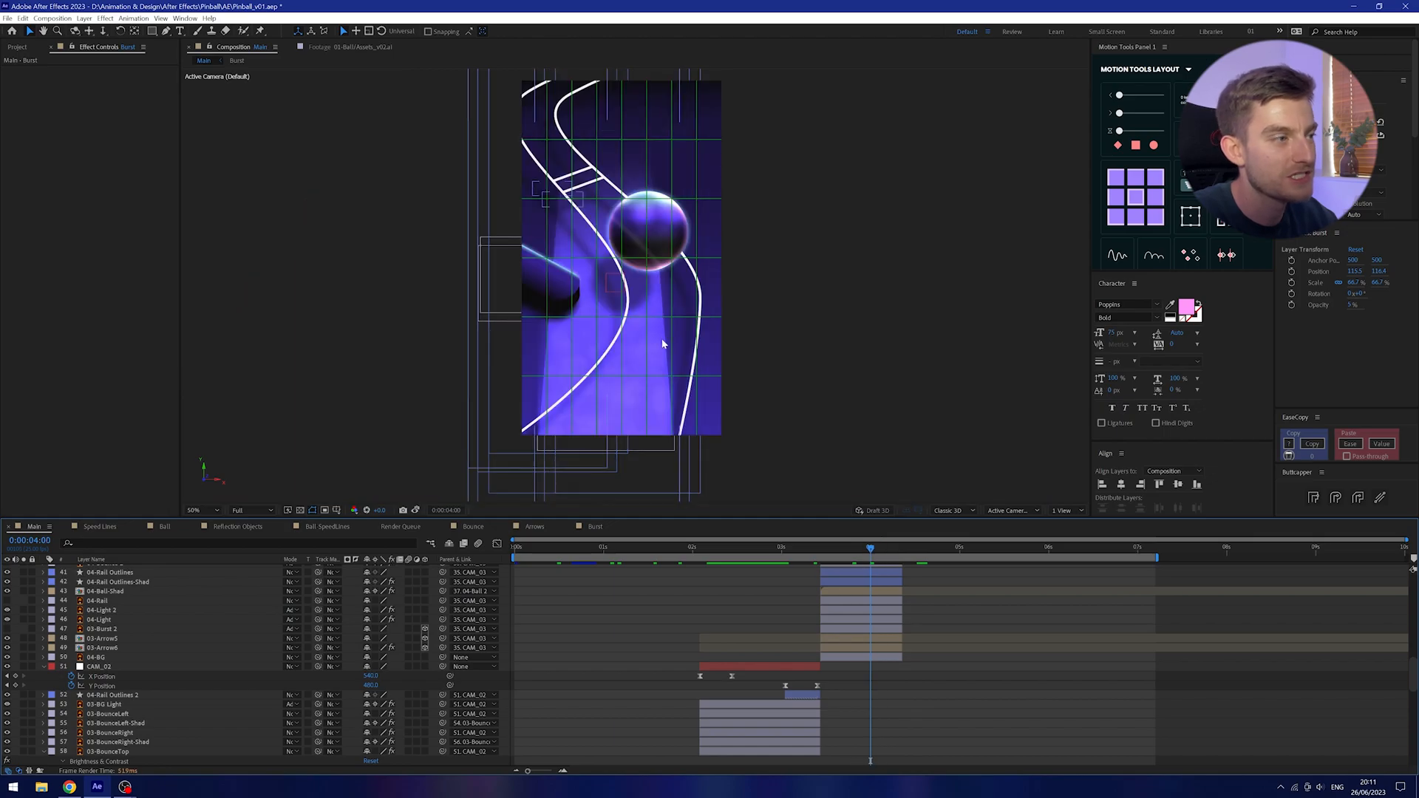
scroll(654, 228, up, 2)
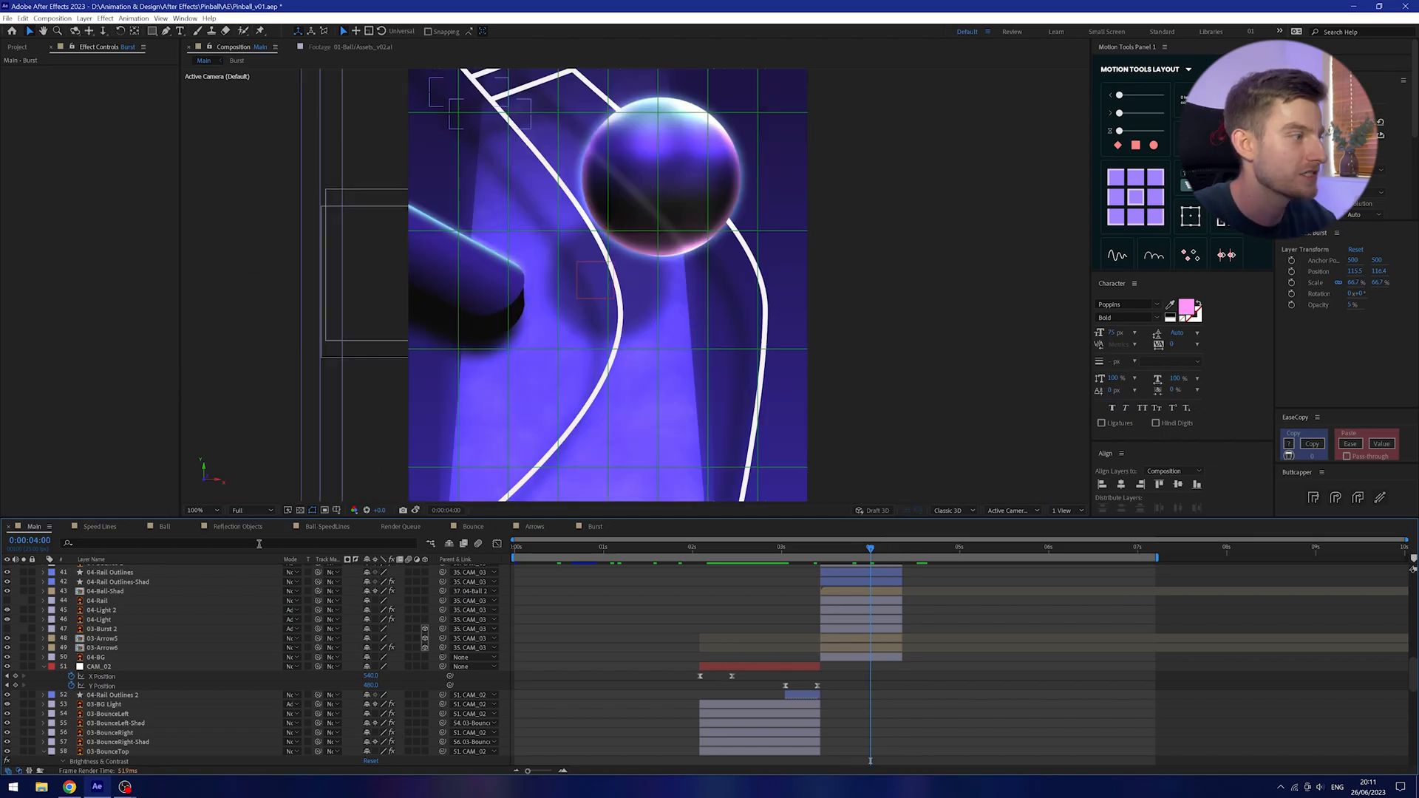
scroll(189, 585, up, 4)
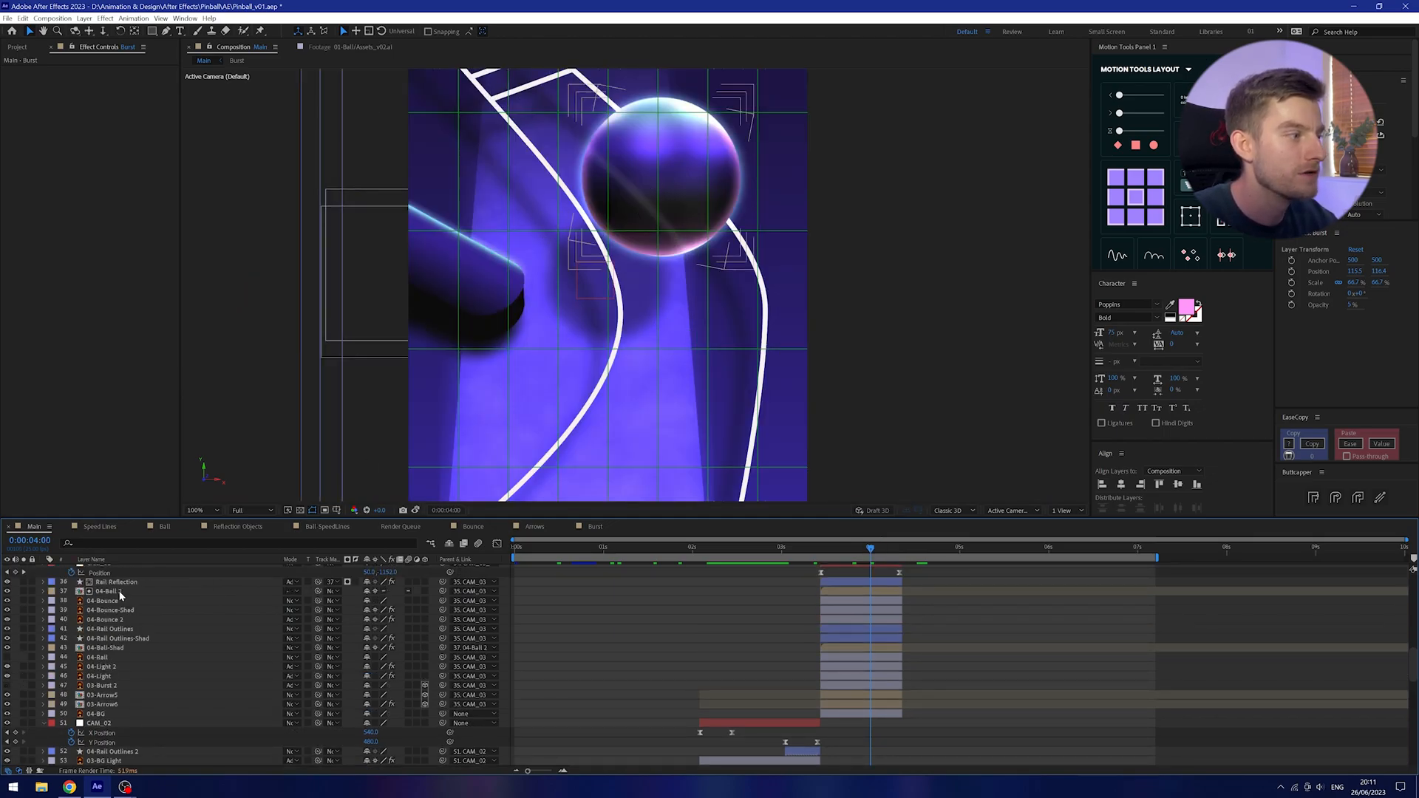
scroll(121, 596, up, 4)
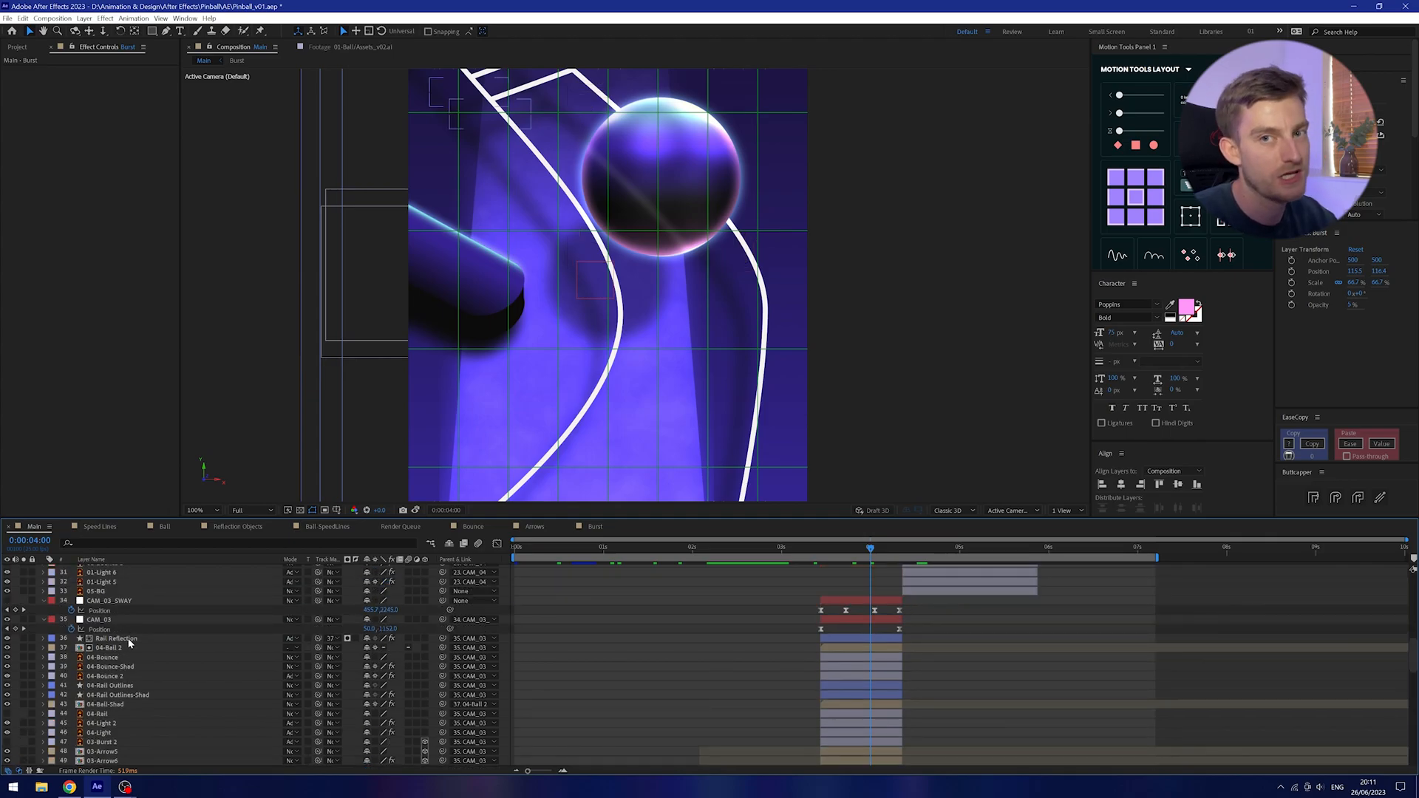
Solo the Rail Reflection layer, reveal its Position keyframes, and preview it from 0:00:03:17.
click(131, 648)
click(130, 639)
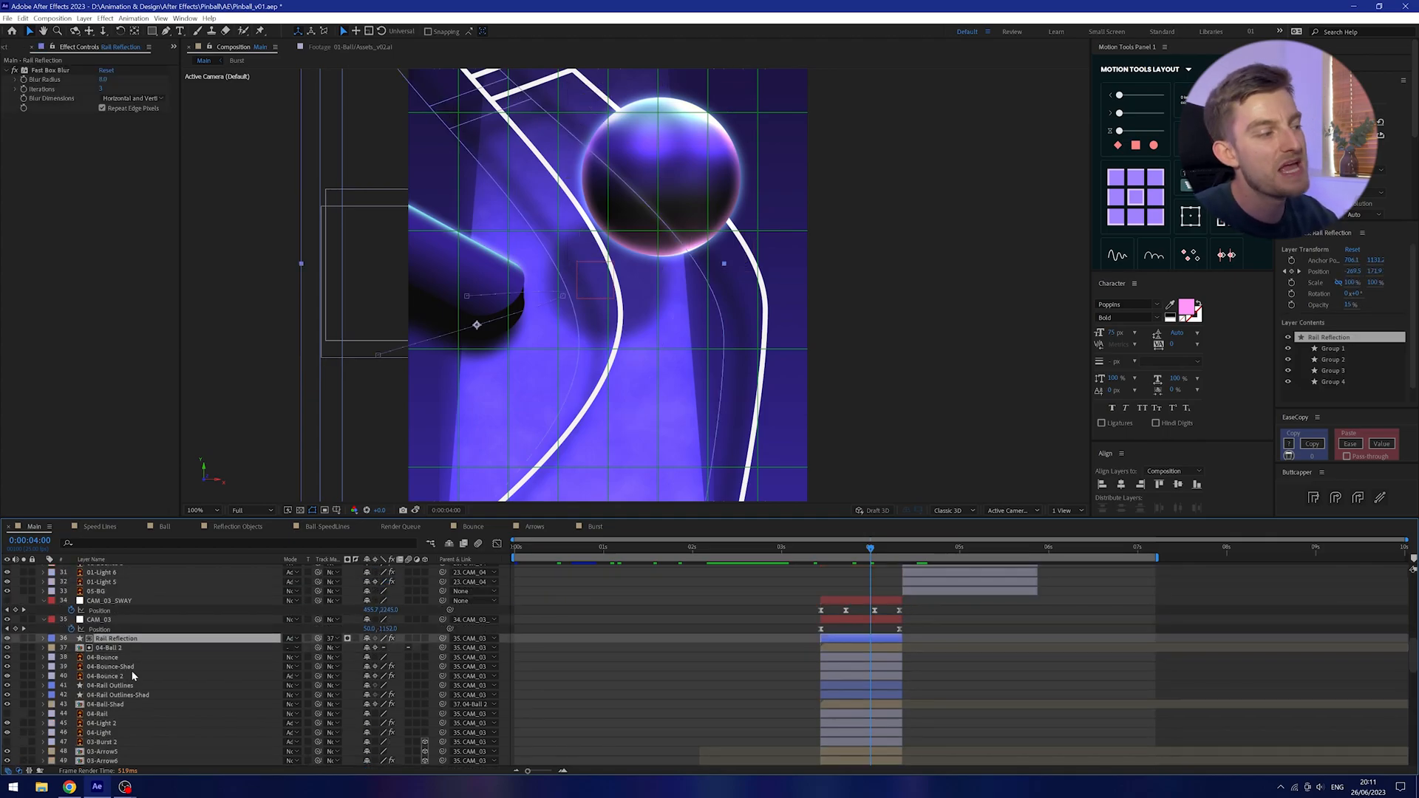
click(24, 638)
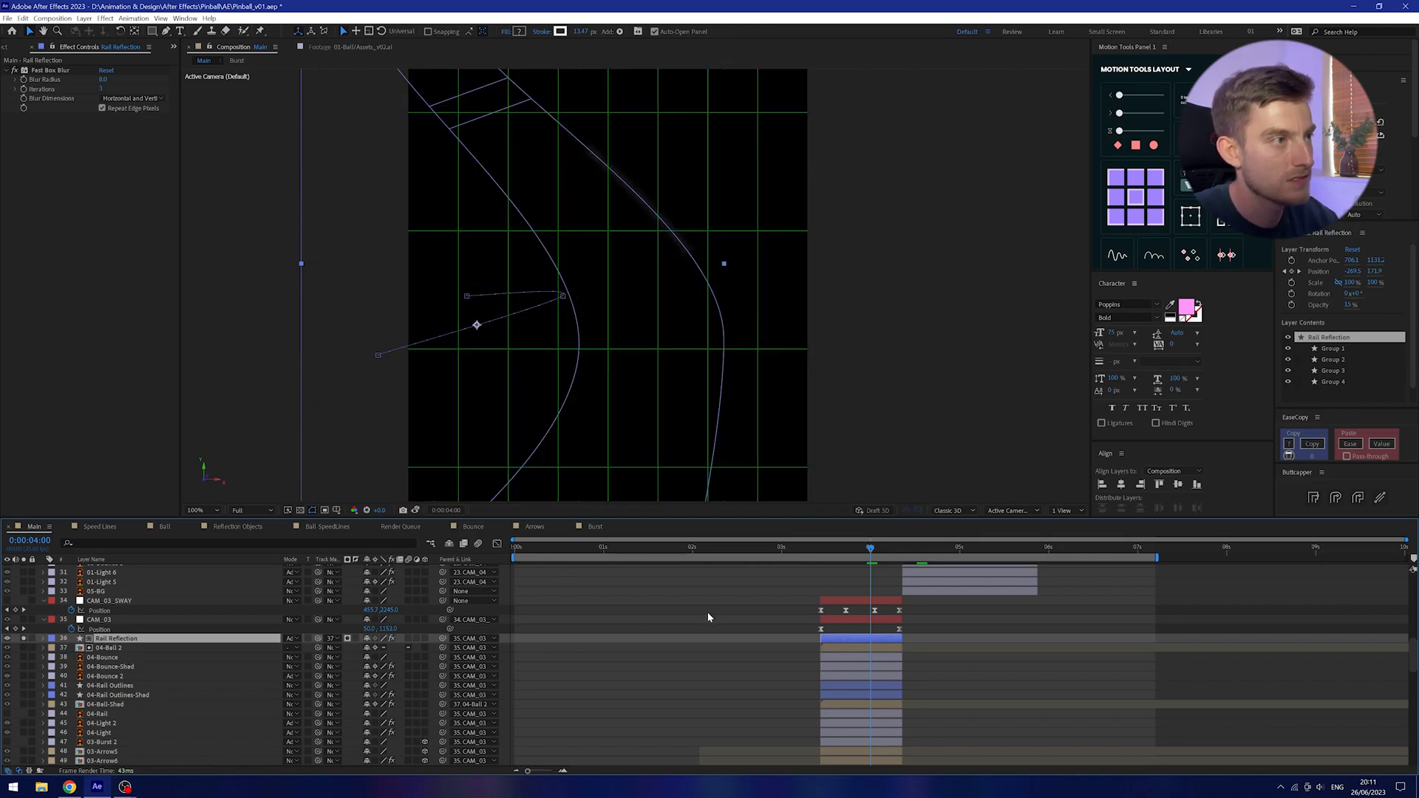
key(p)
drag(874, 553, 841, 556)
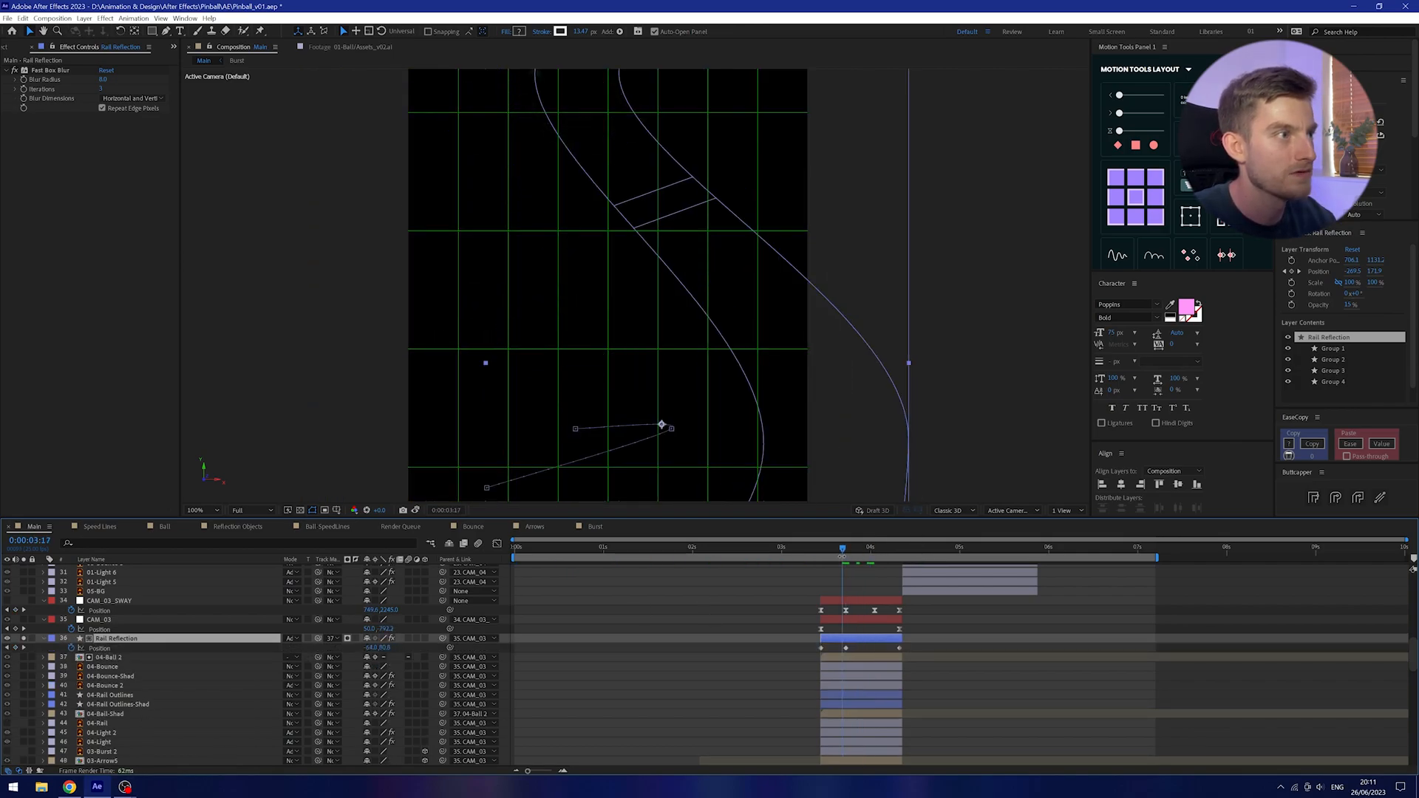
scroll(651, 303, down, 2)
key(space)
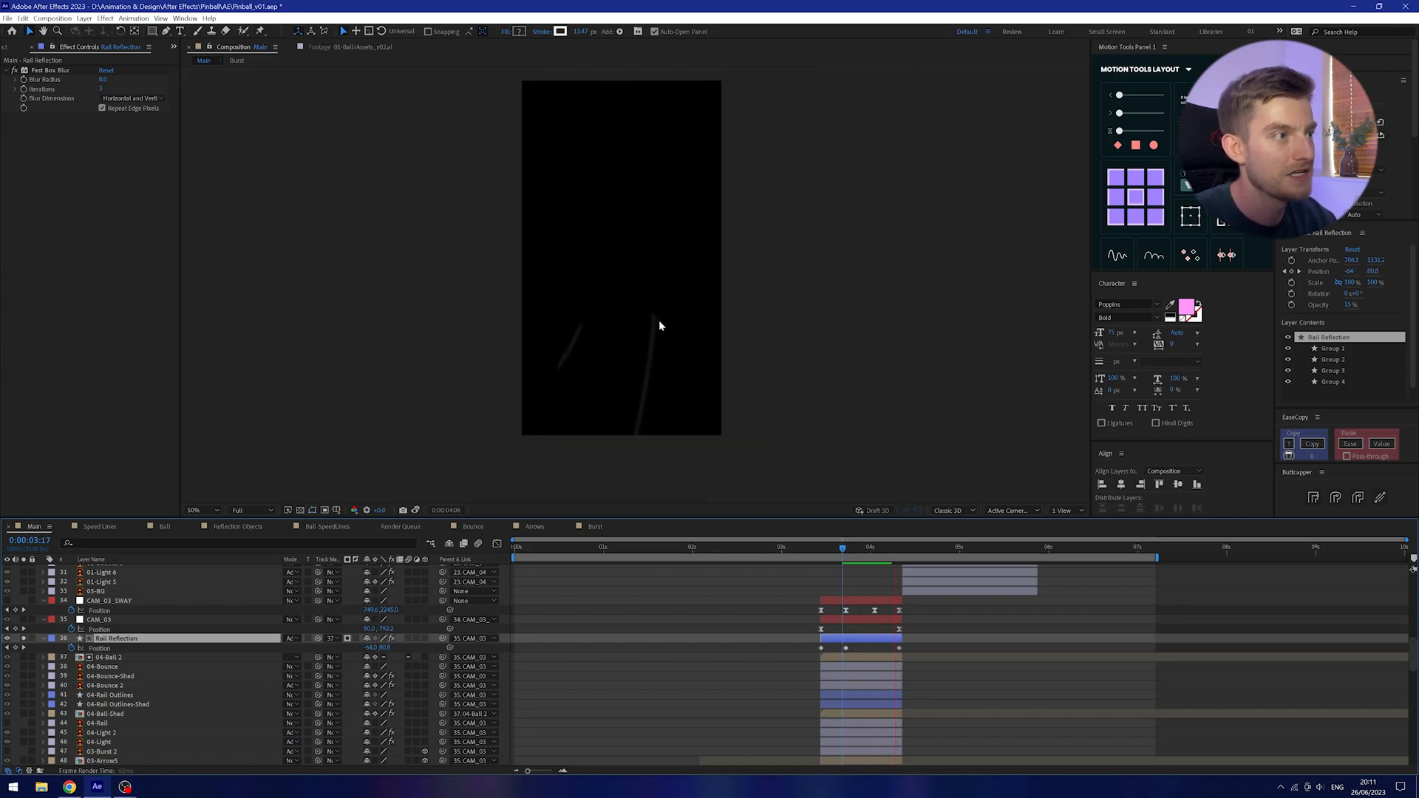
Scrub the rail scene past 0:00:04:01 with all layers shown to view the reflection on the moving ball.
drag(838, 544, 845, 545)
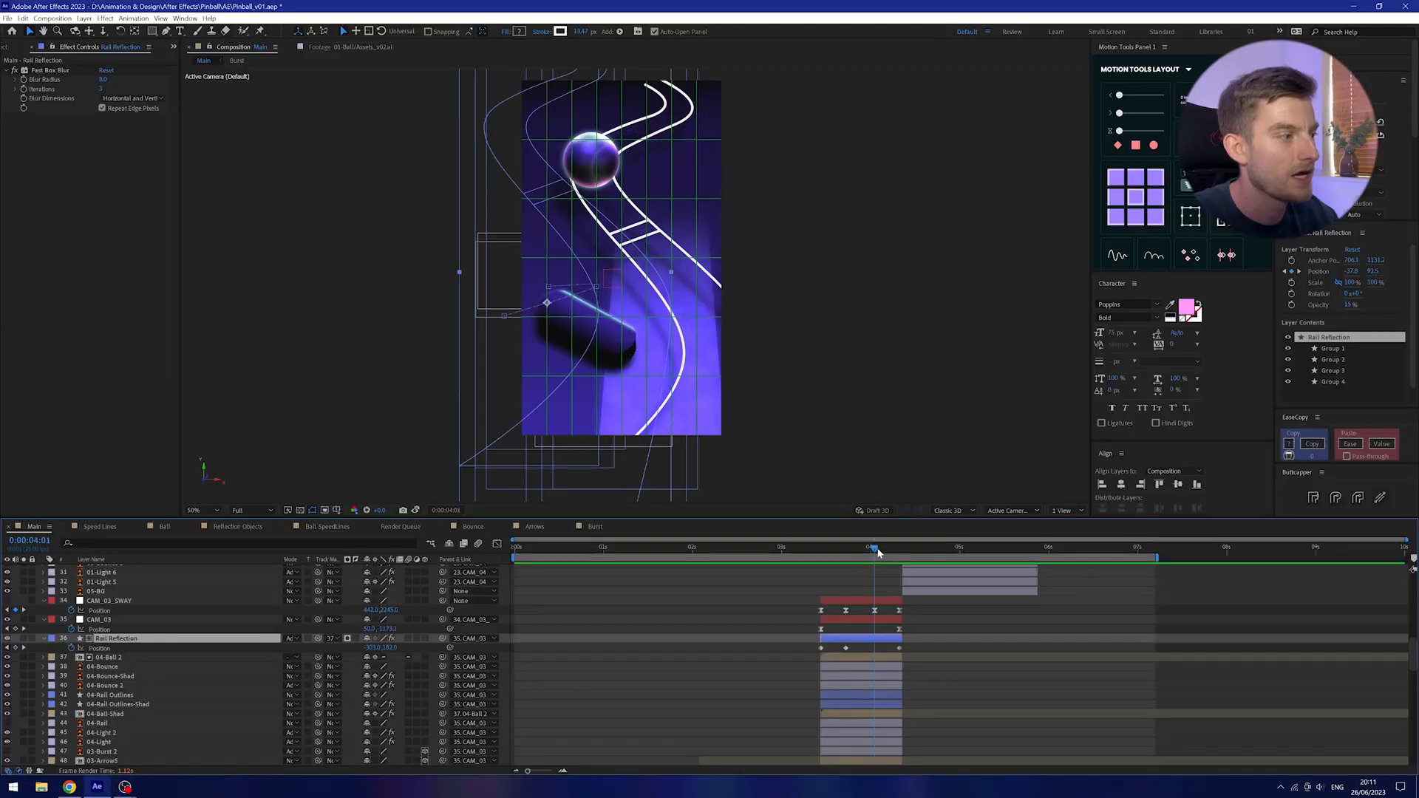
click(879, 551)
drag(879, 551, 891, 556)
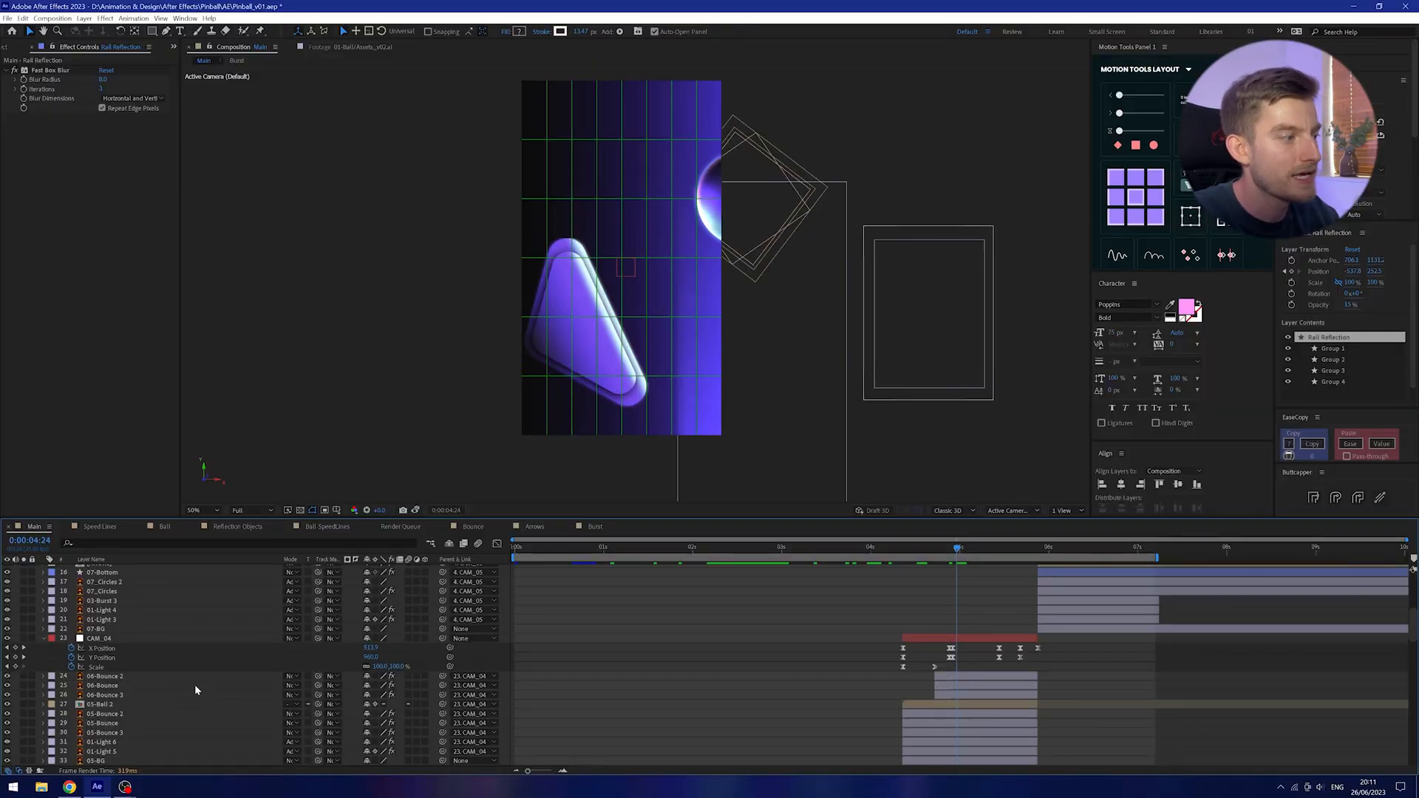
Check the 06-Bounce layers at 0:00:04:24, then select the triangular bumper's 05-Bounce 2 layer and reveal its Brightness keyframes.
click(132, 677)
click(137, 686)
click(141, 695)
click(591, 325)
key(u)
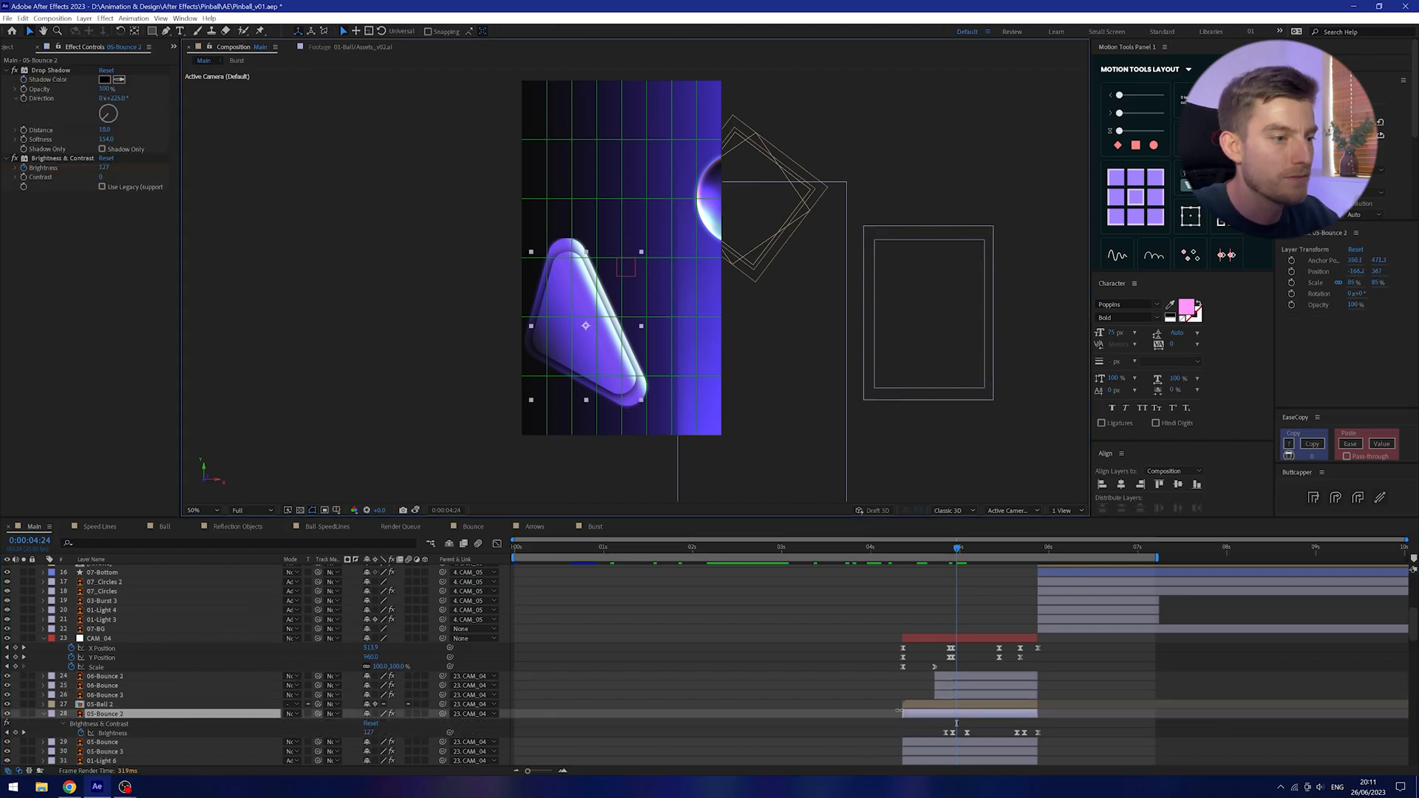
Scrub to the flipper scene at 0:00:06:04 and examine its CAM_05, ball and flipper layers.
click(911, 728)
drag(1004, 555, 1058, 559)
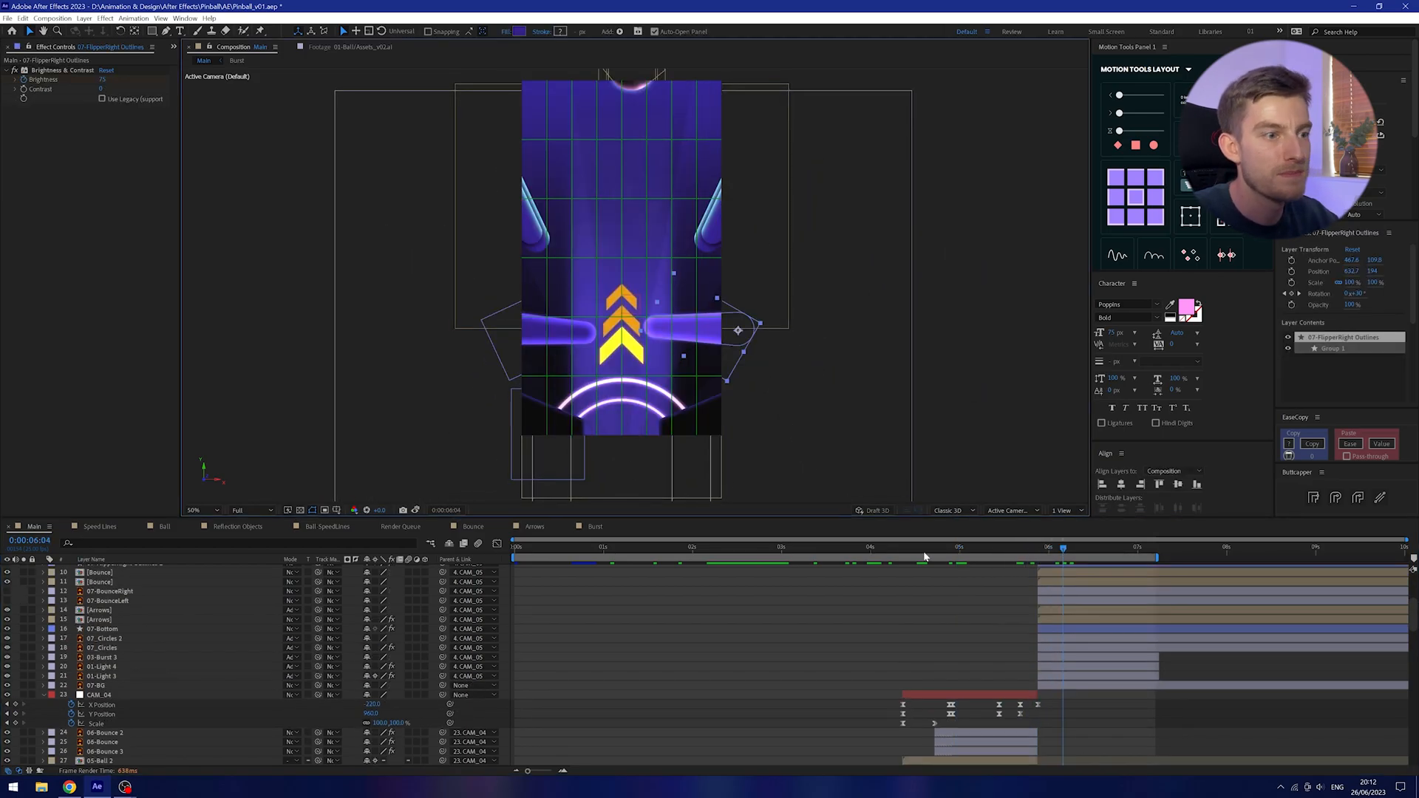
scroll(1067, 570, down, 1)
scroll(1067, 606, up, 5)
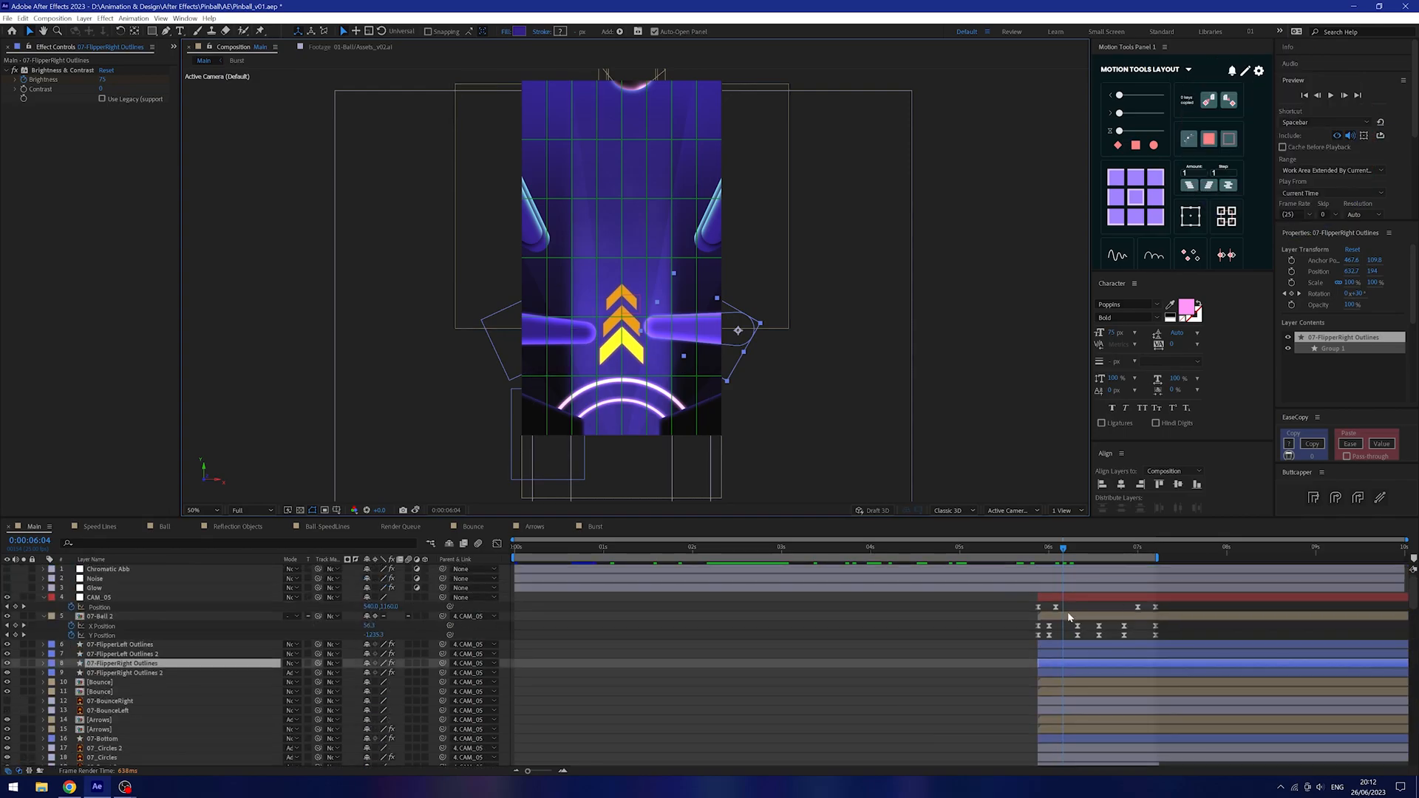